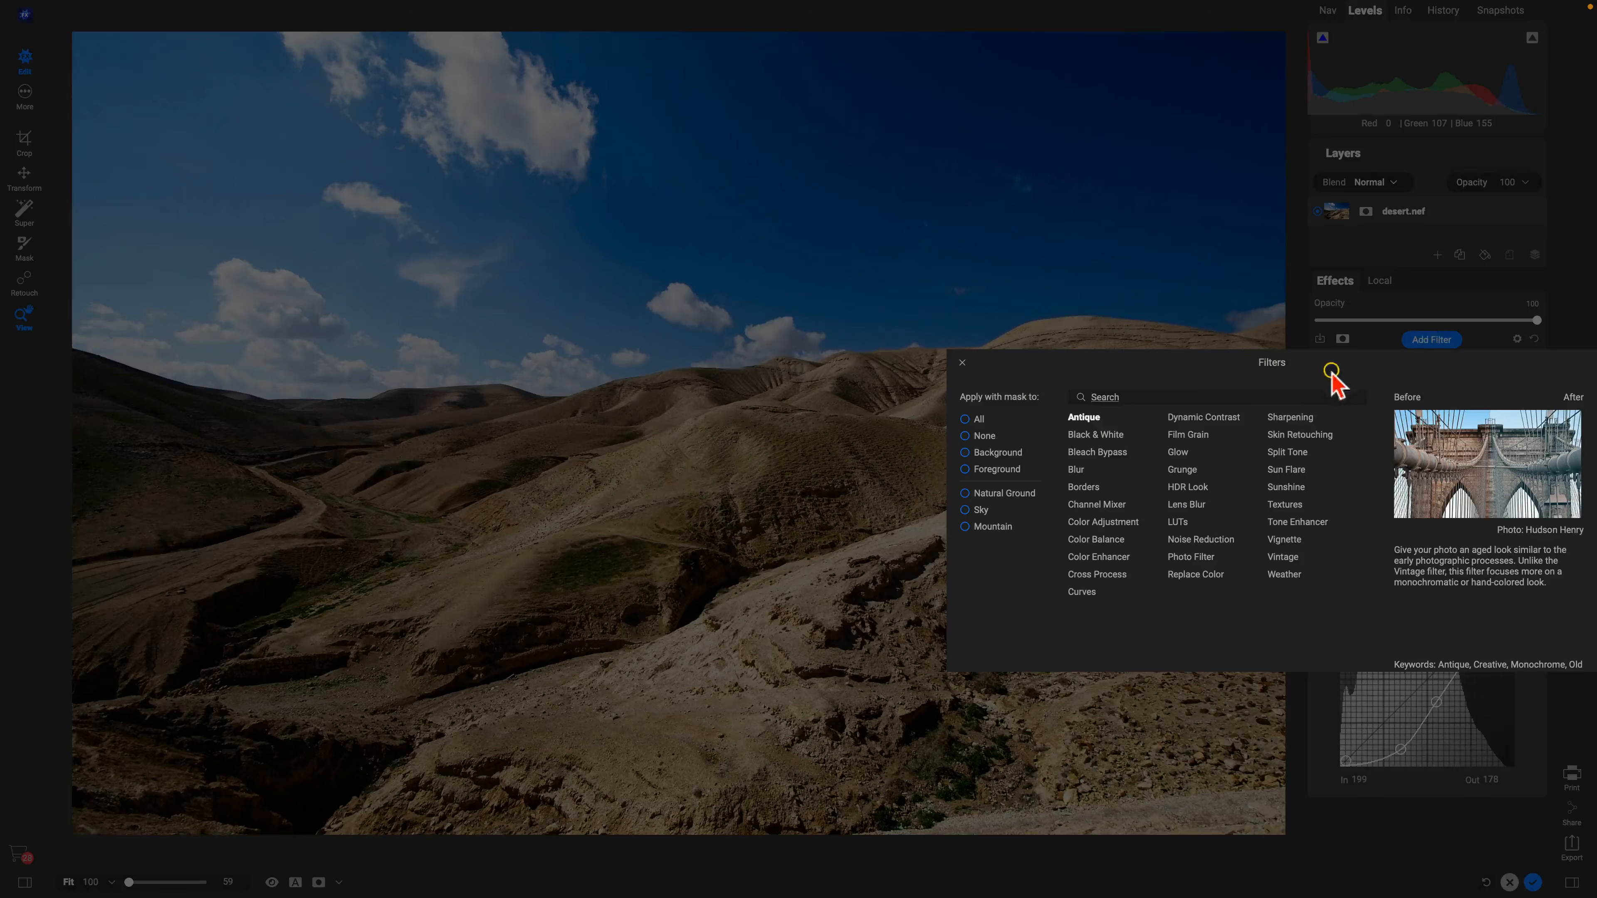
Add a Dynamic Contrast filter to the desert photo with the Surreal style and 50 opacity, and compare with it off
click(1204, 417)
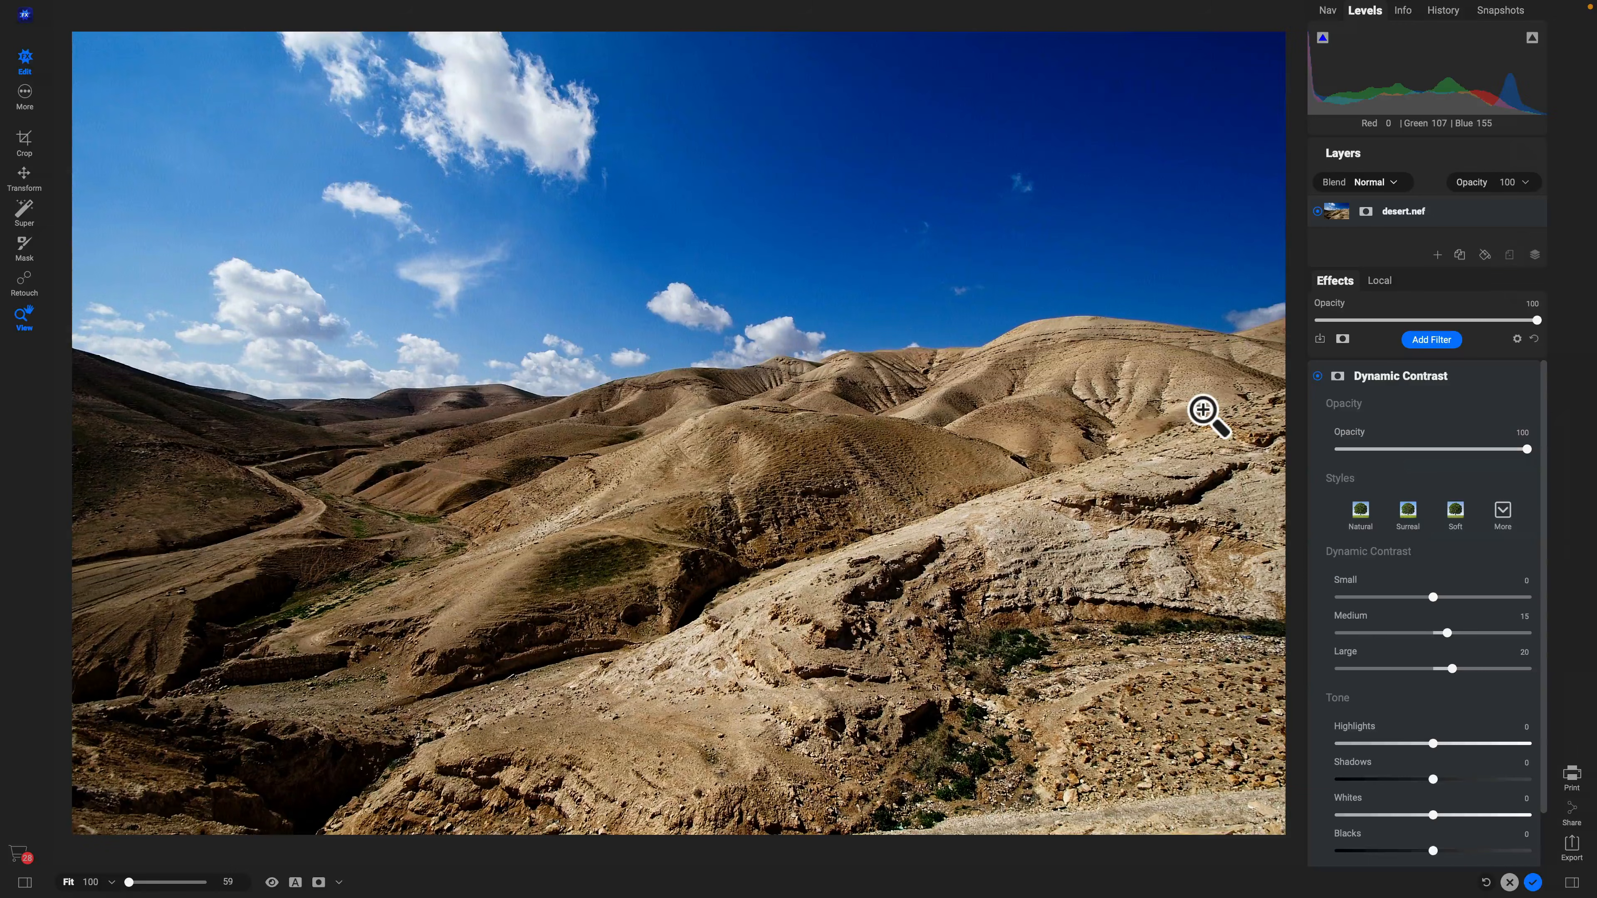
click(1408, 511)
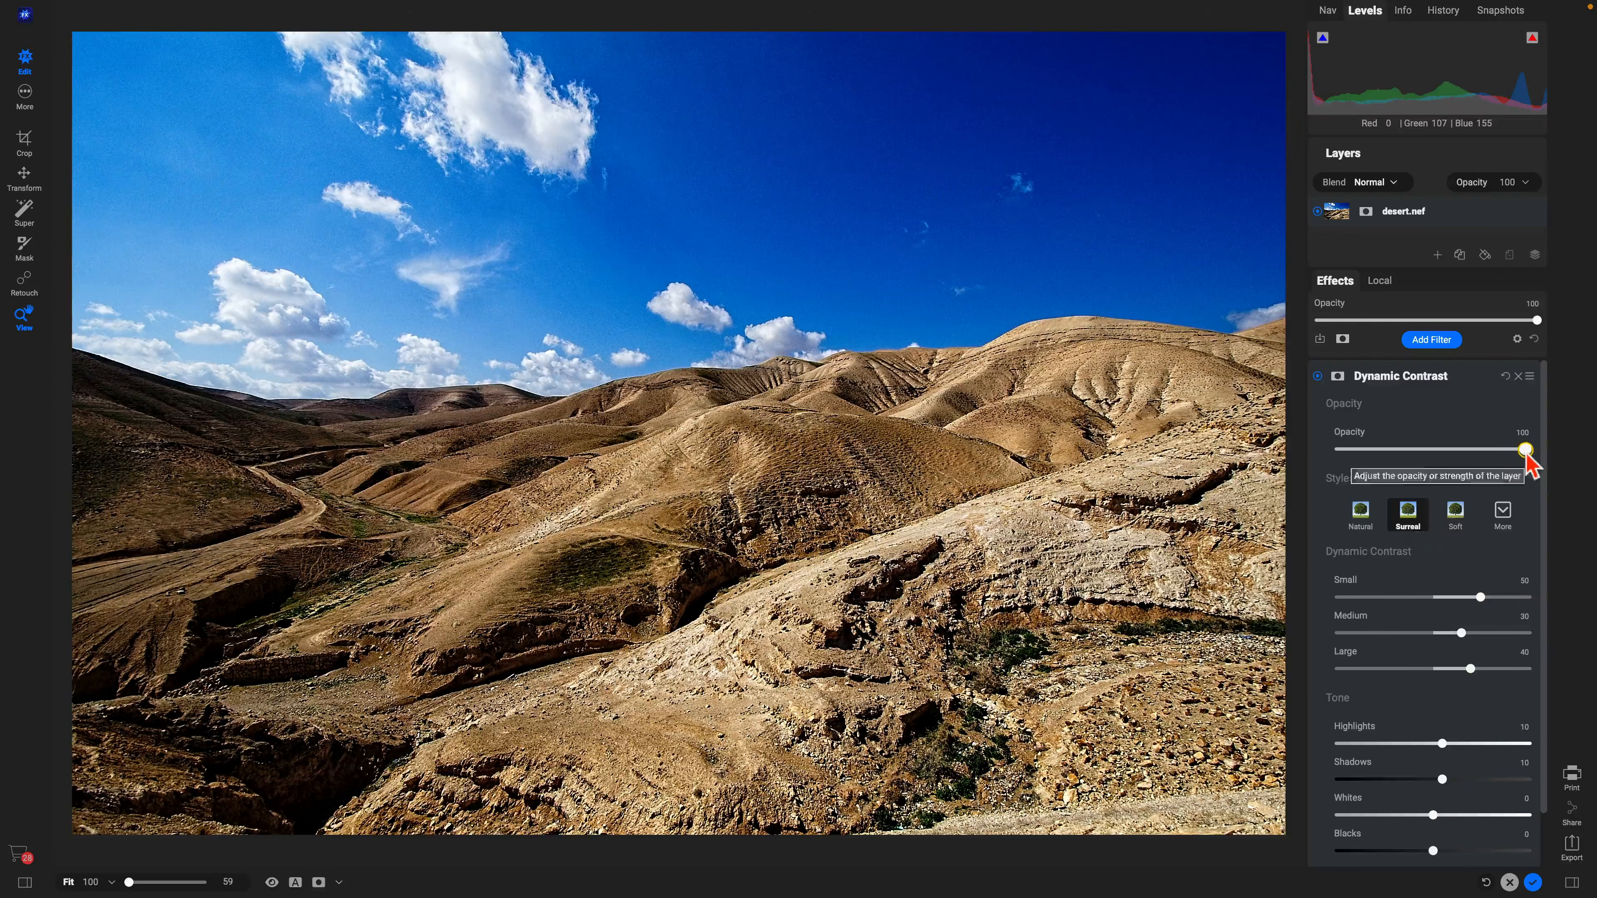
drag(1526, 449, 1432, 451)
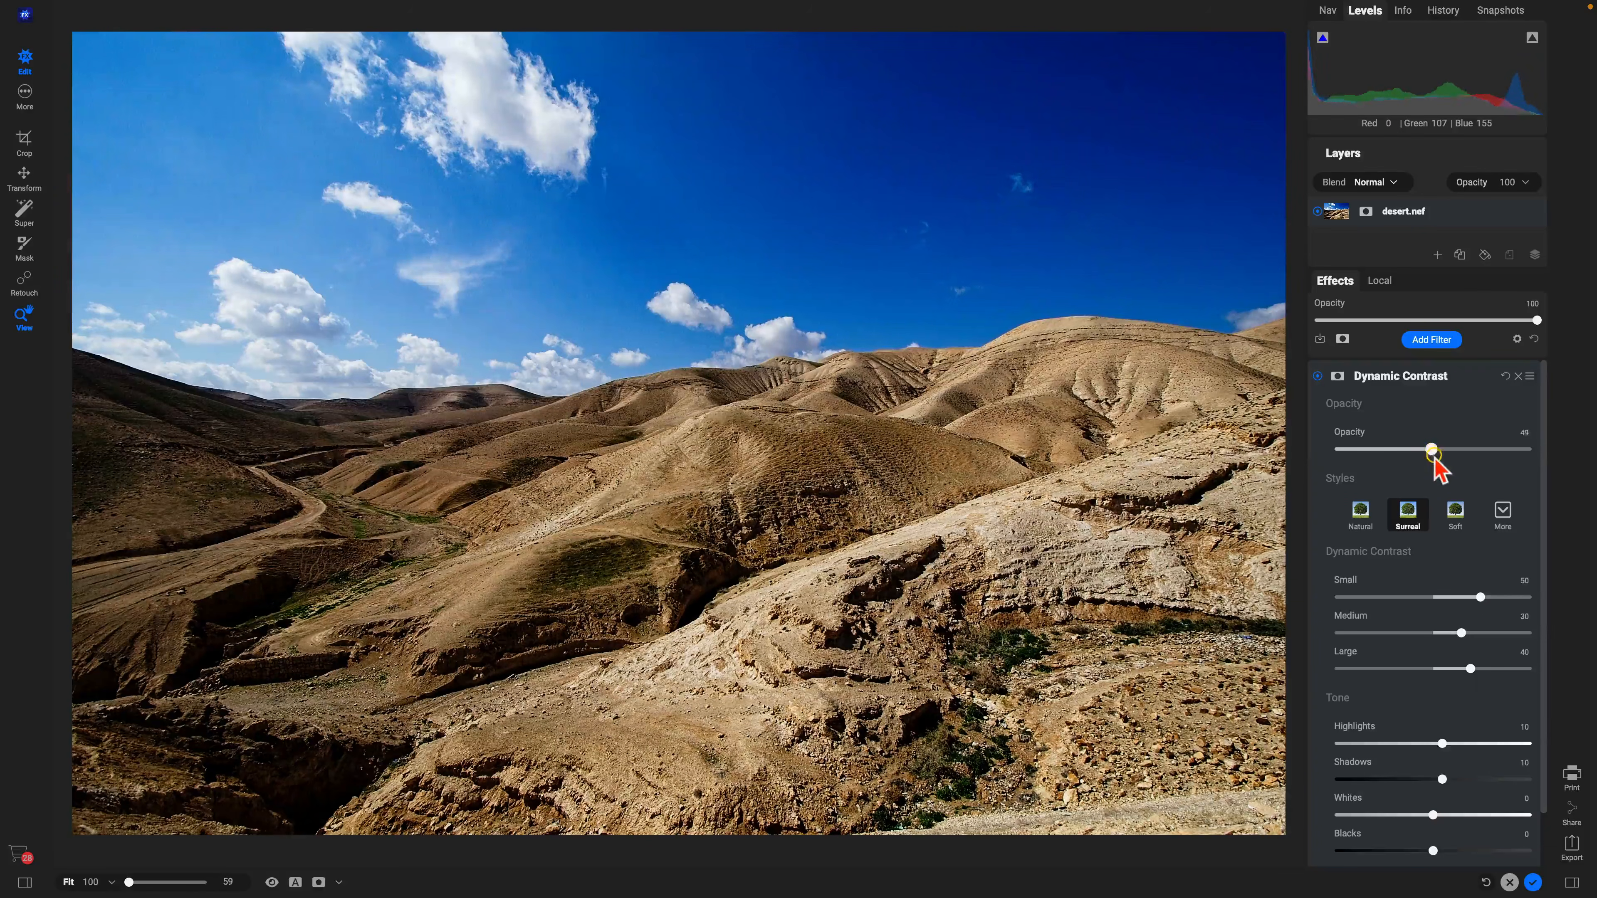
click(1317, 376)
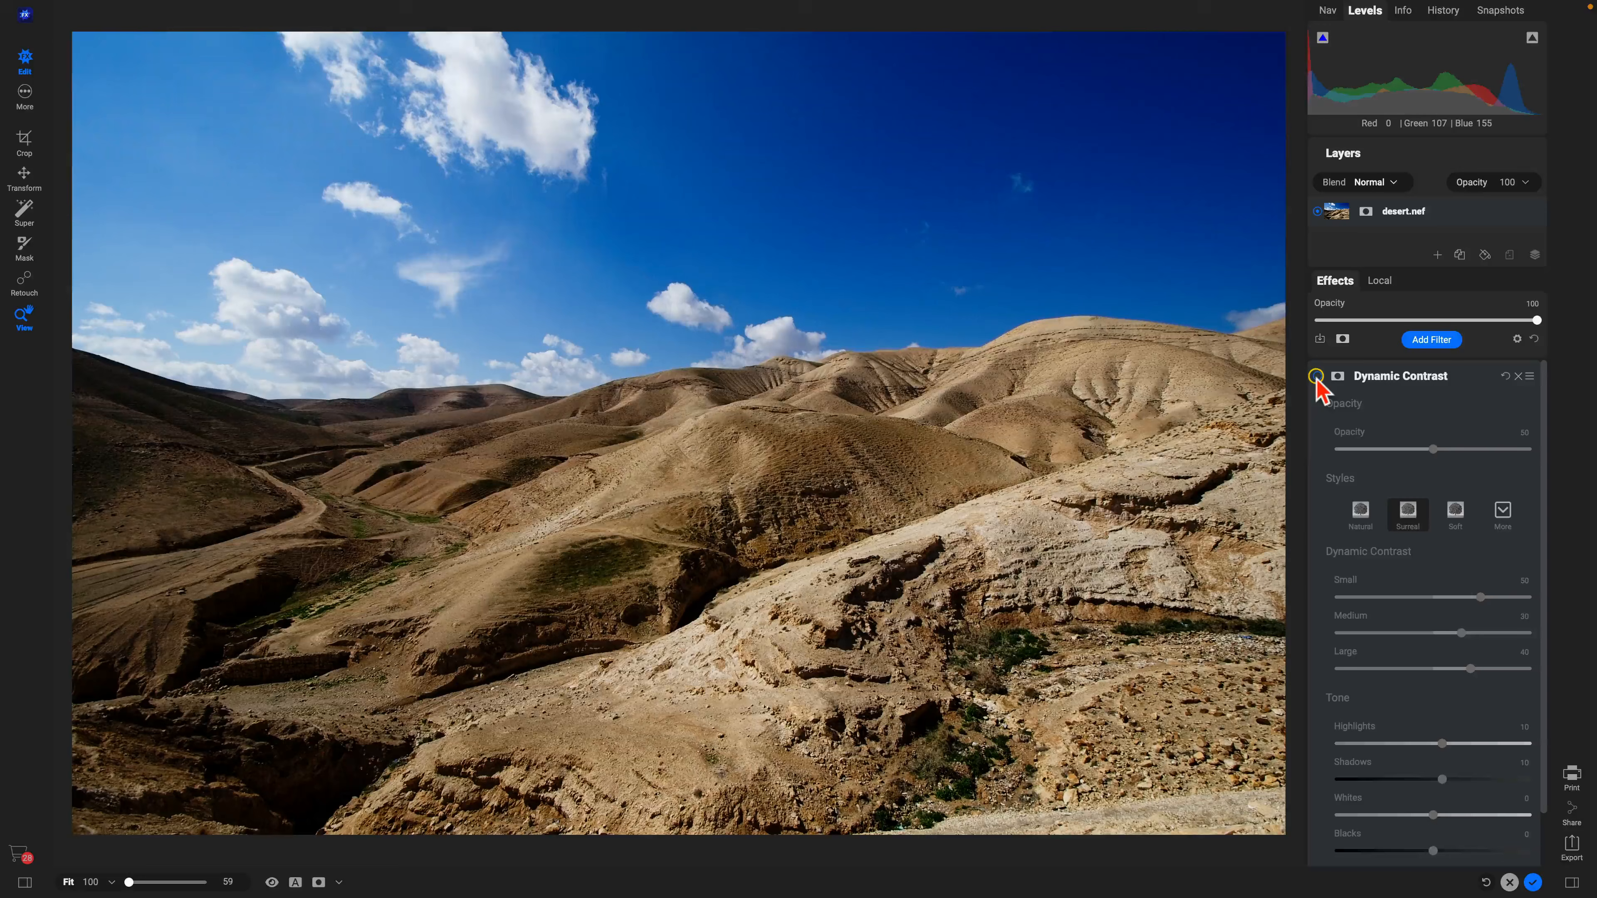
click(1316, 377)
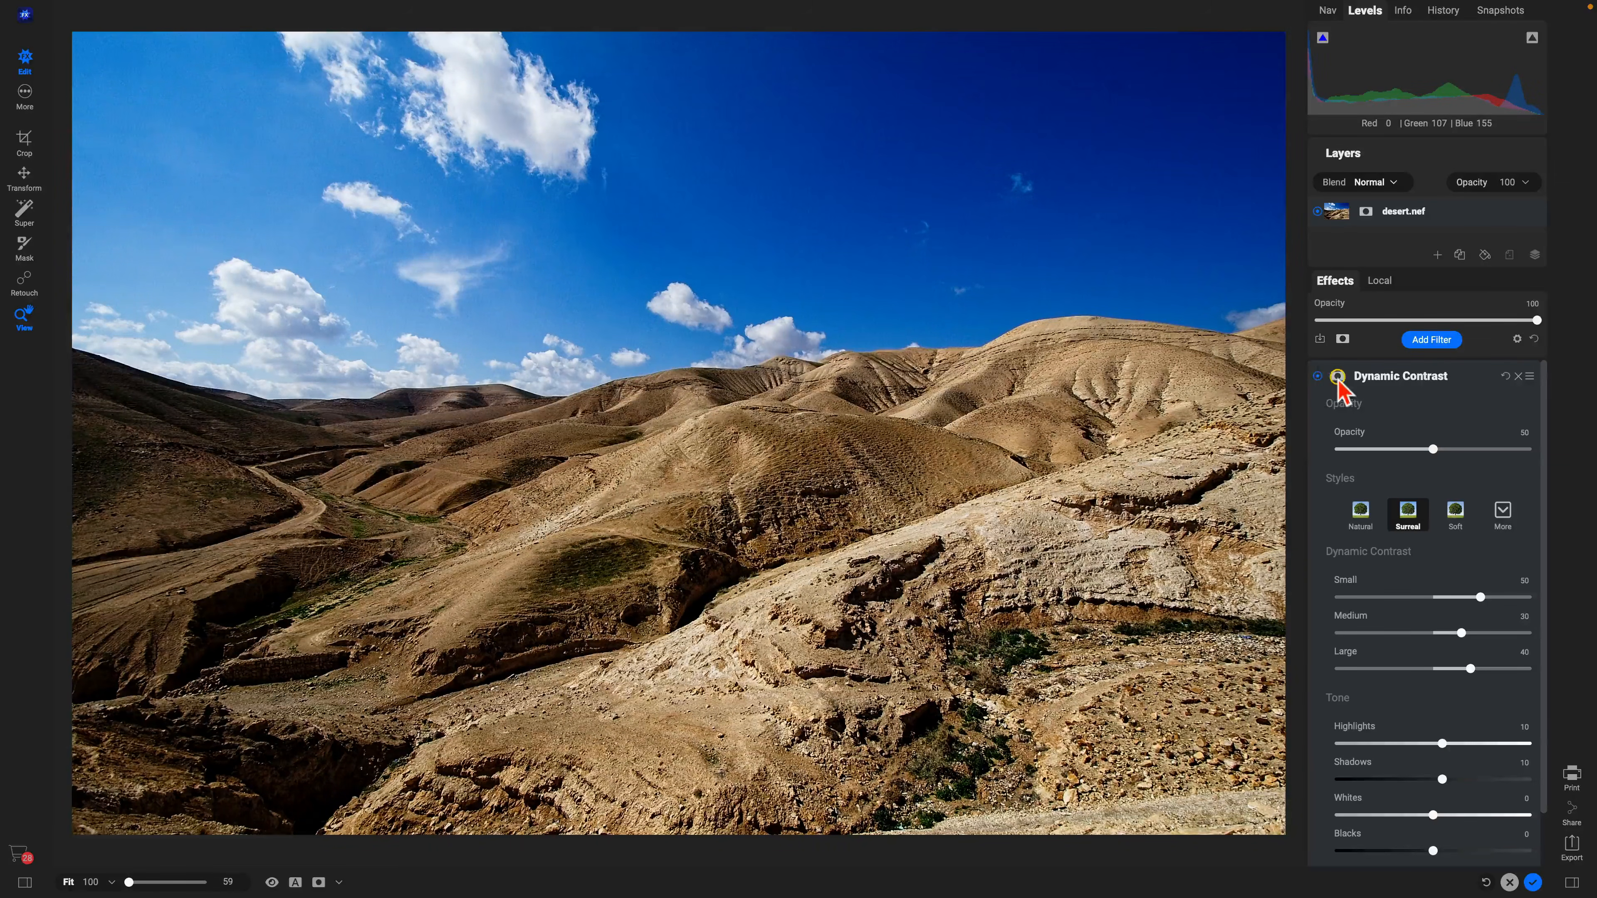
Paint the Sky region out of the Dynamic Contrast filter's mask using Mask AI, and compare the filter off and on
click(1338, 376)
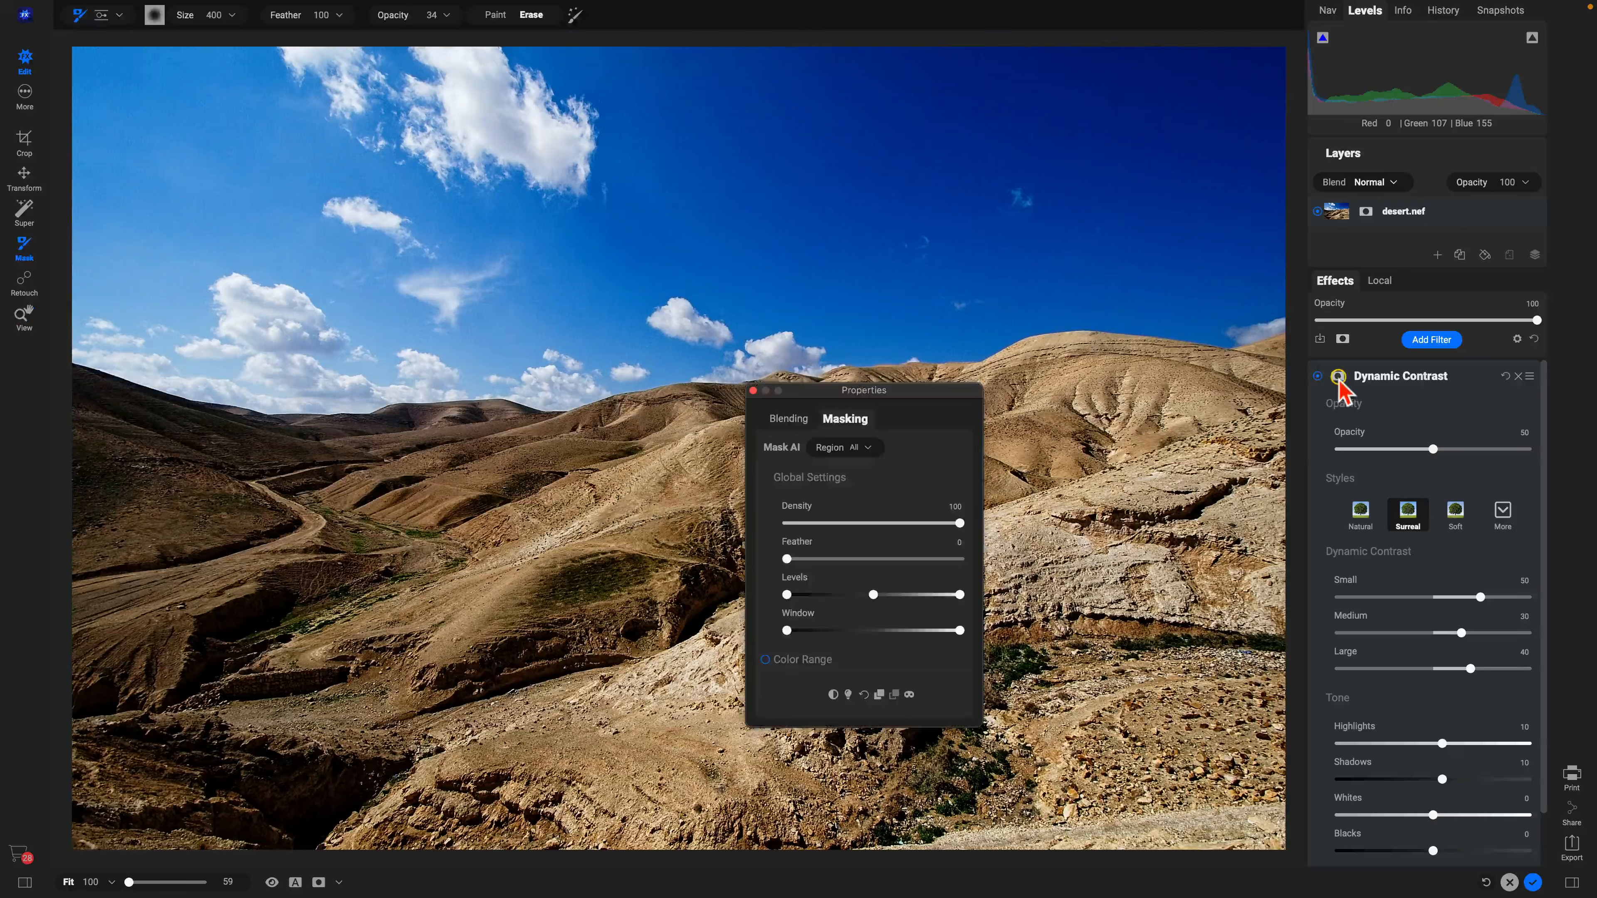
click(870, 449)
click(832, 566)
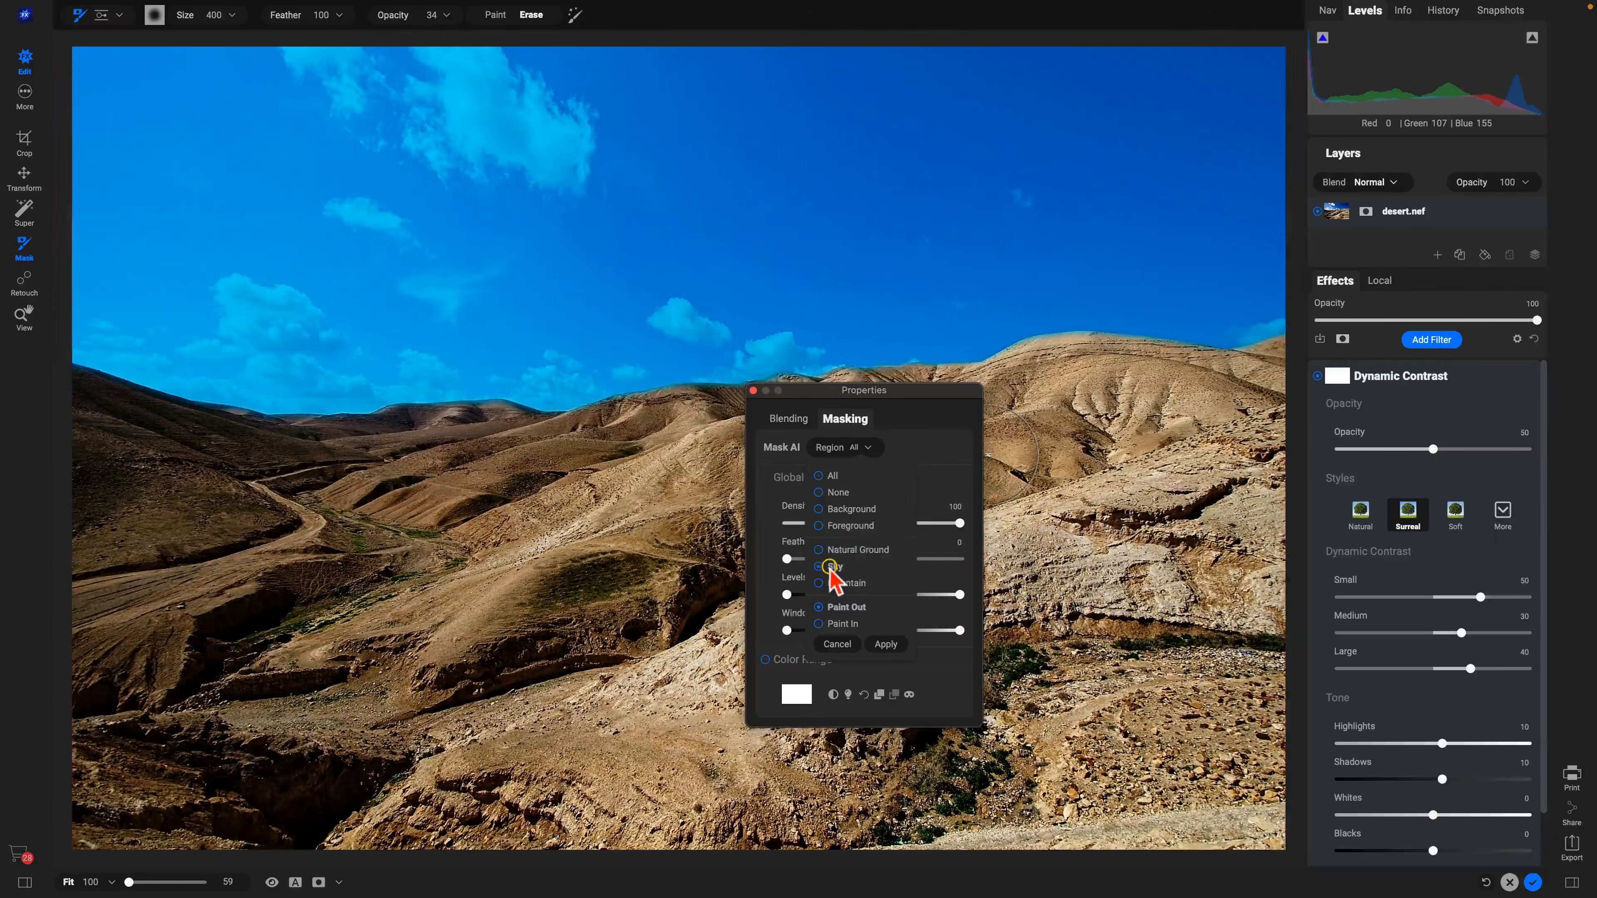
click(888, 646)
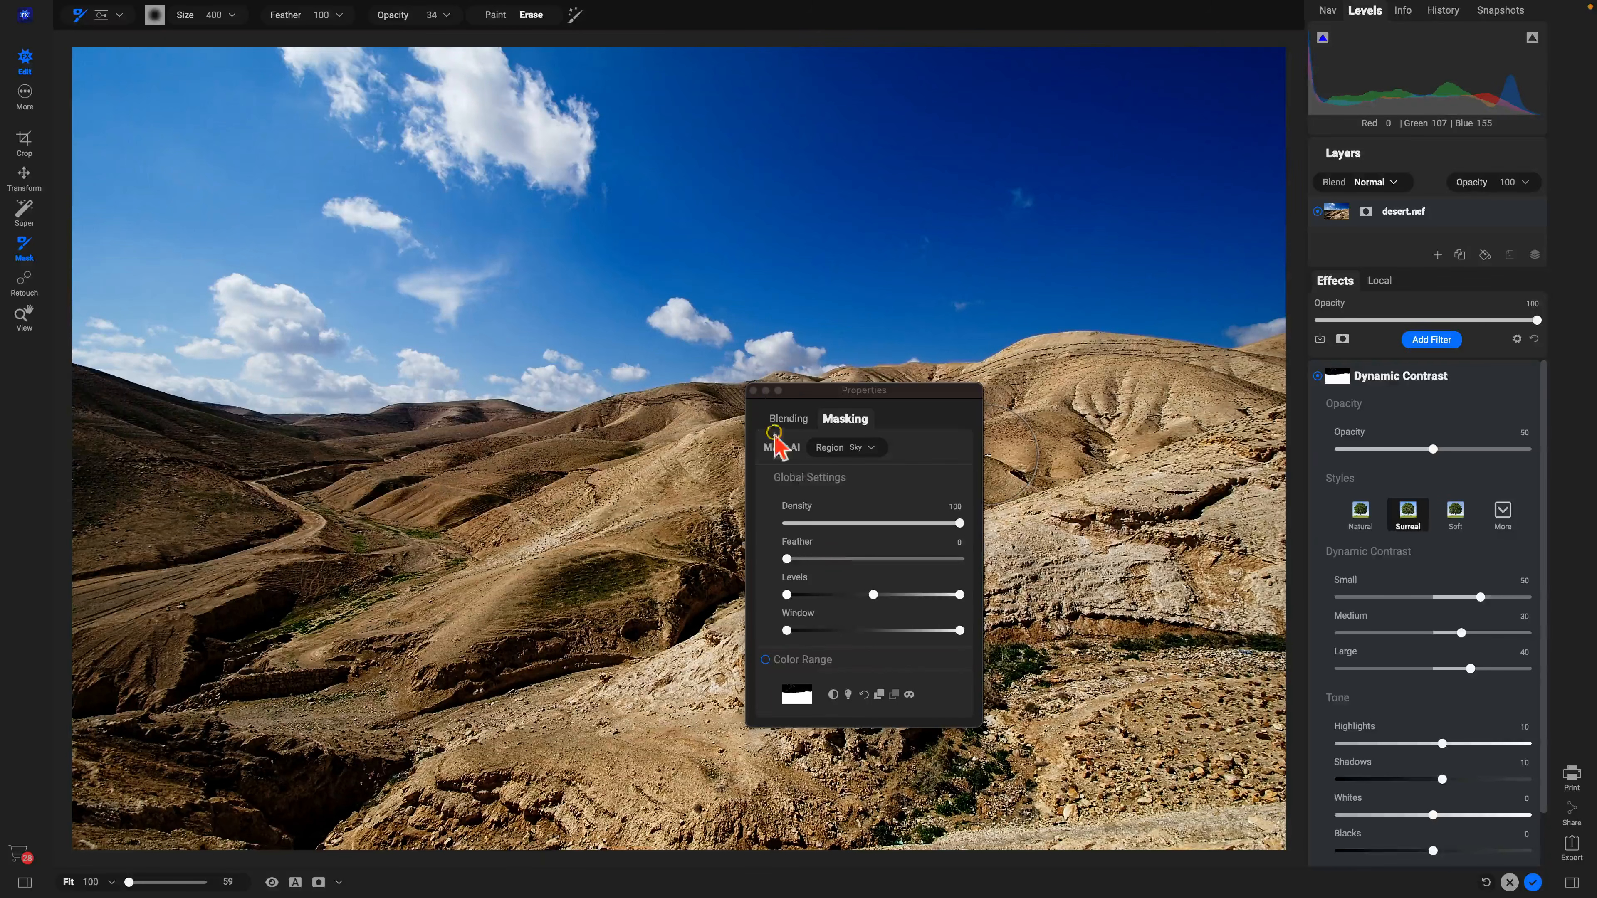
click(753, 391)
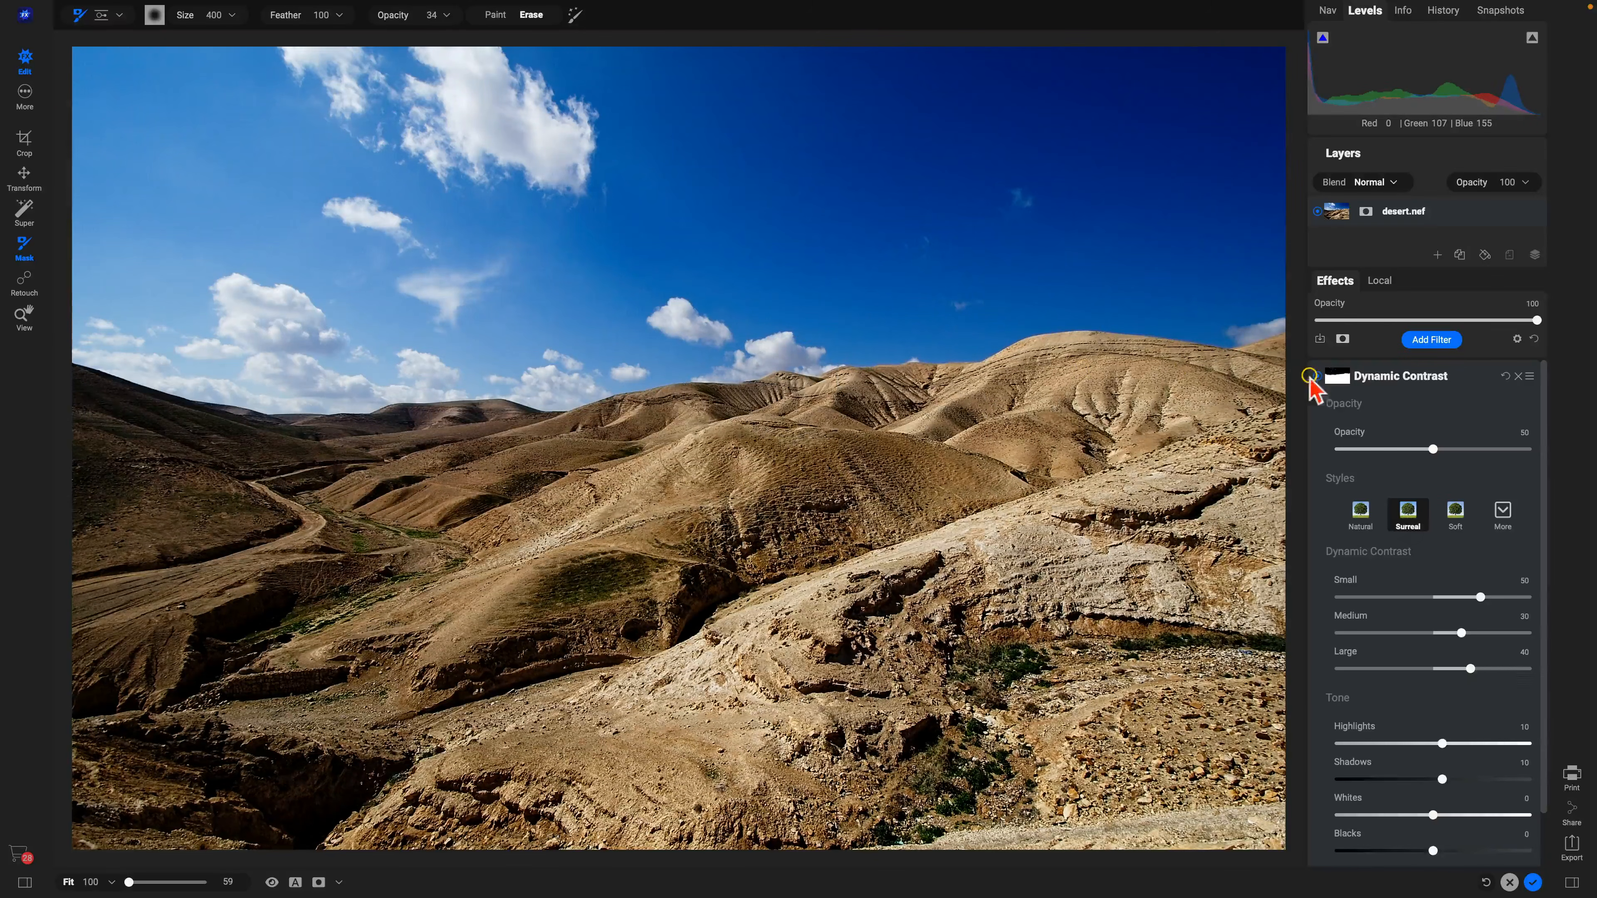
click(1317, 376)
click(1317, 376)
Add a Glow filter masked to the Sky region and give it the Darker style
click(1422, 342)
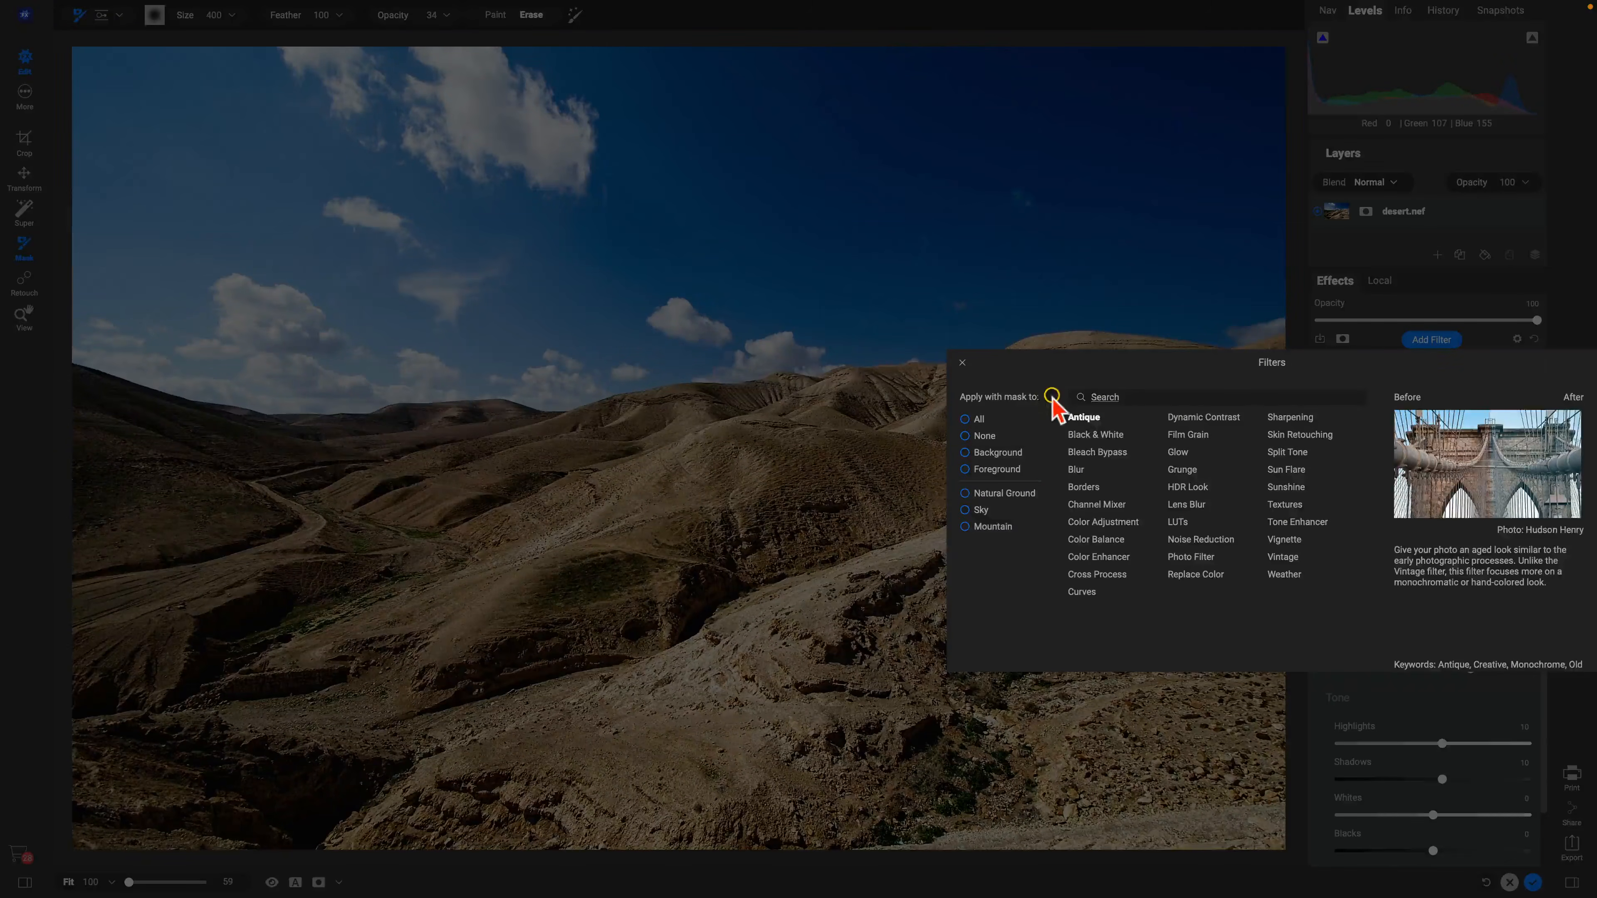
click(981, 511)
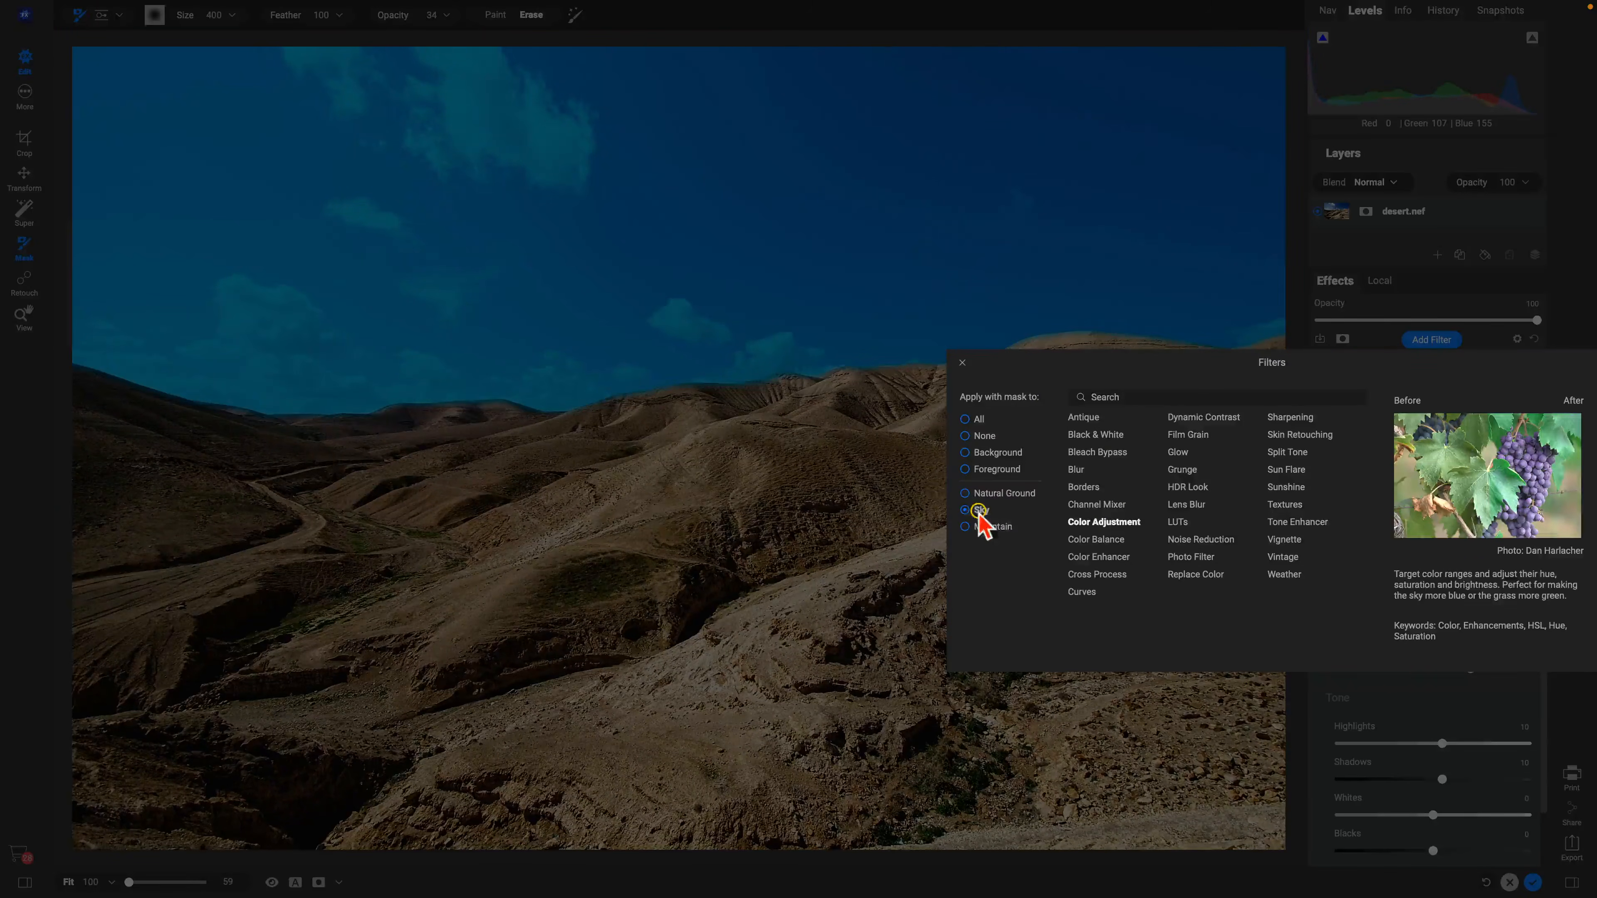
click(1179, 451)
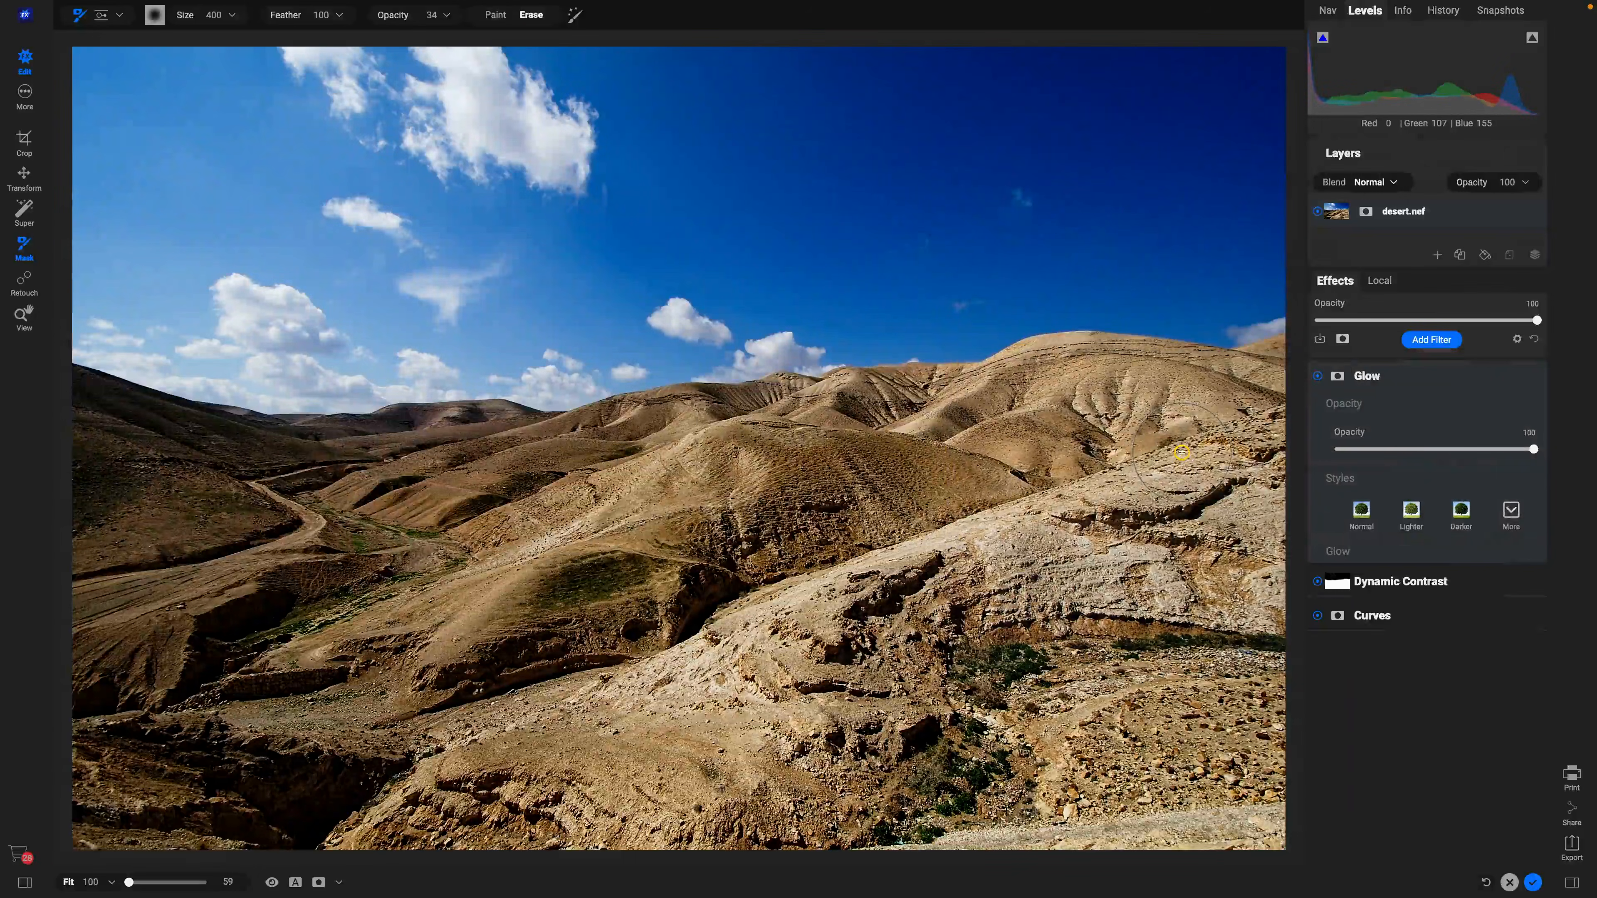
click(1461, 511)
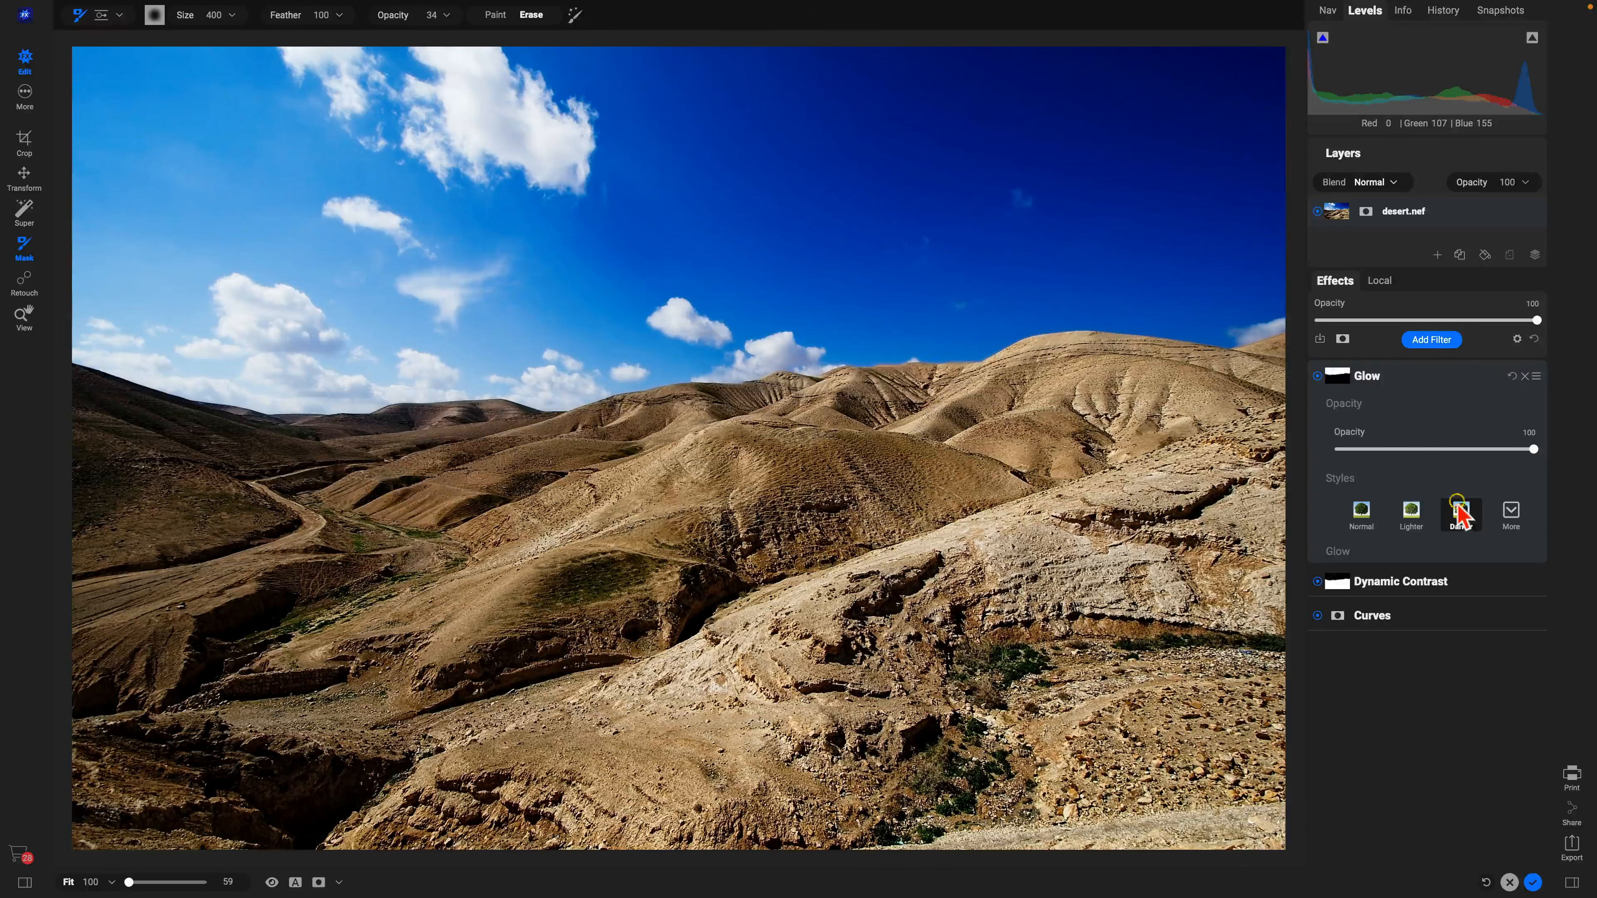
Add a Black & White filter to the desert photo and apply the Blue style
click(1431, 340)
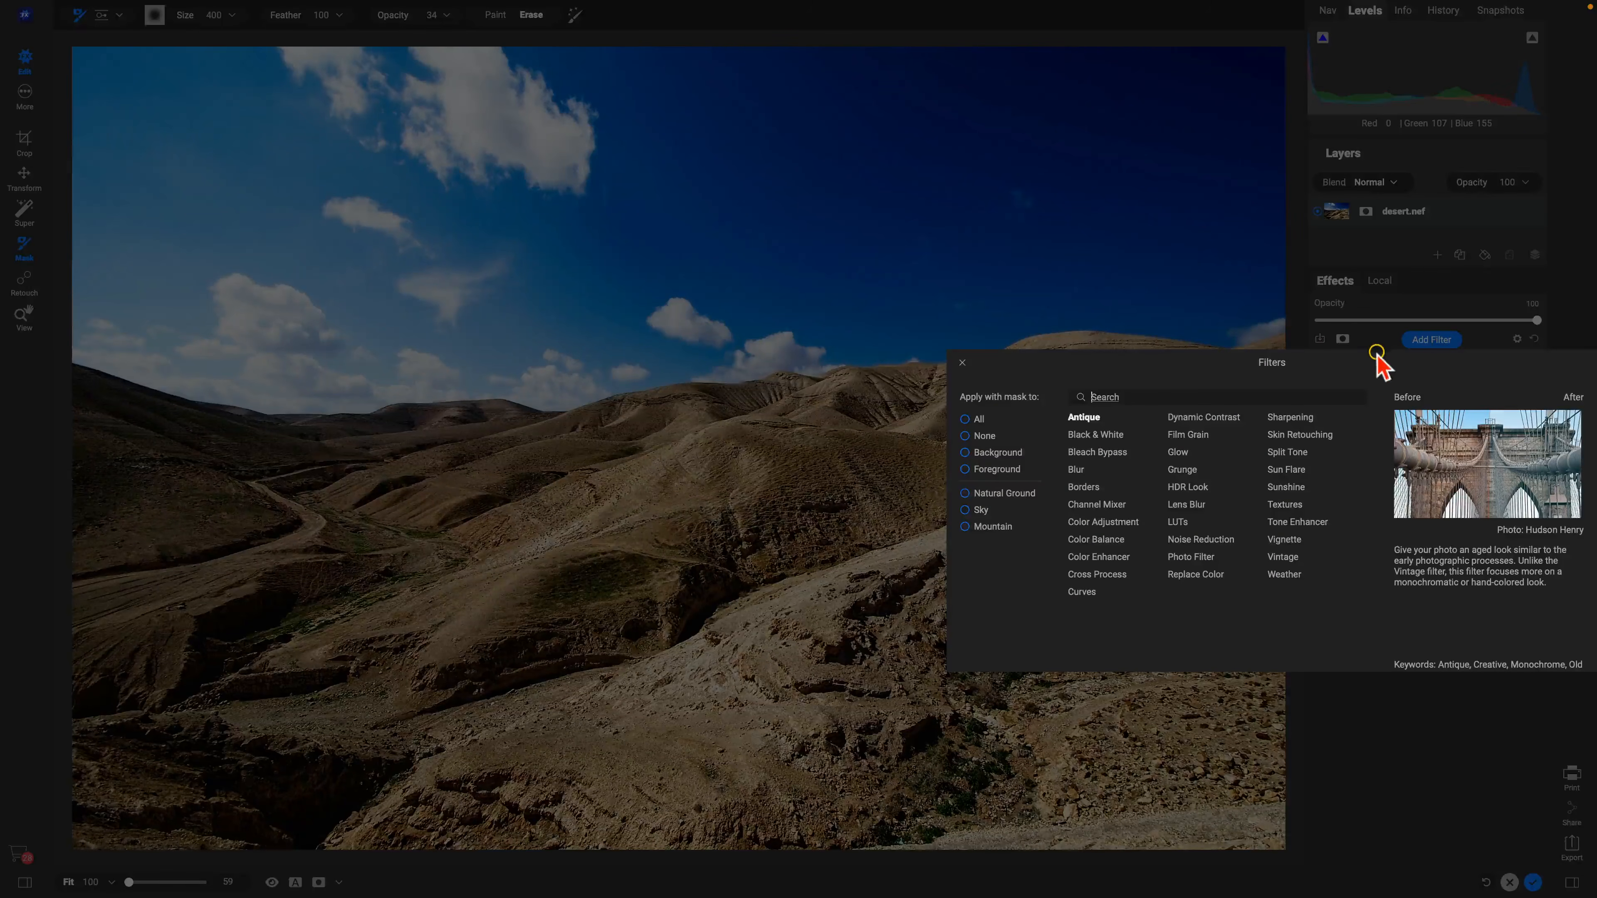
click(1111, 435)
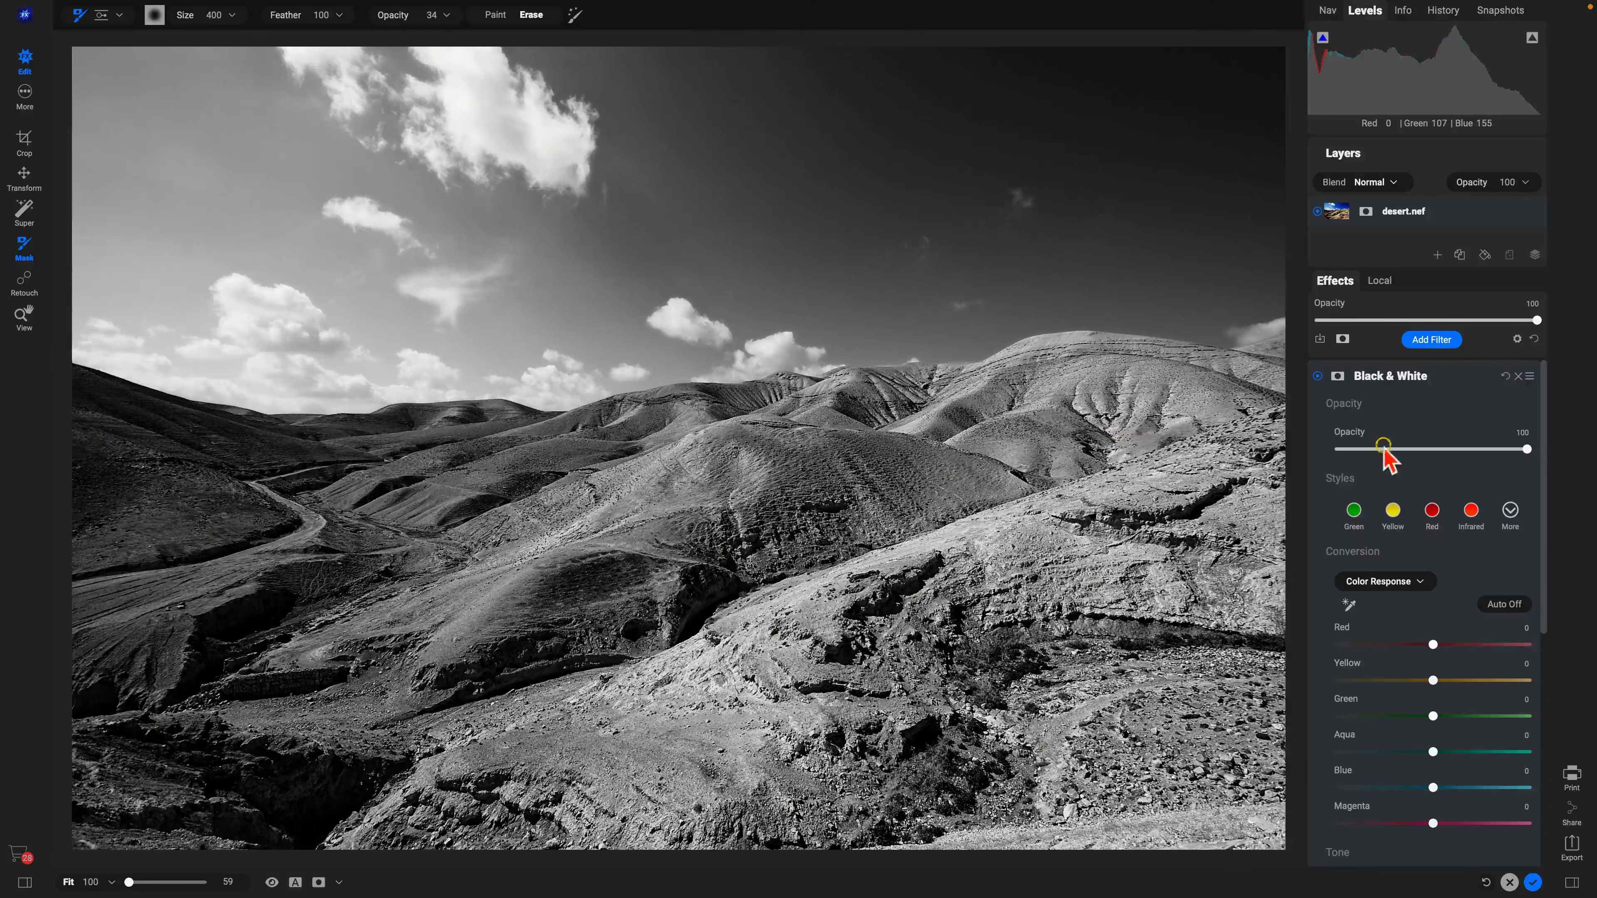
click(1521, 509)
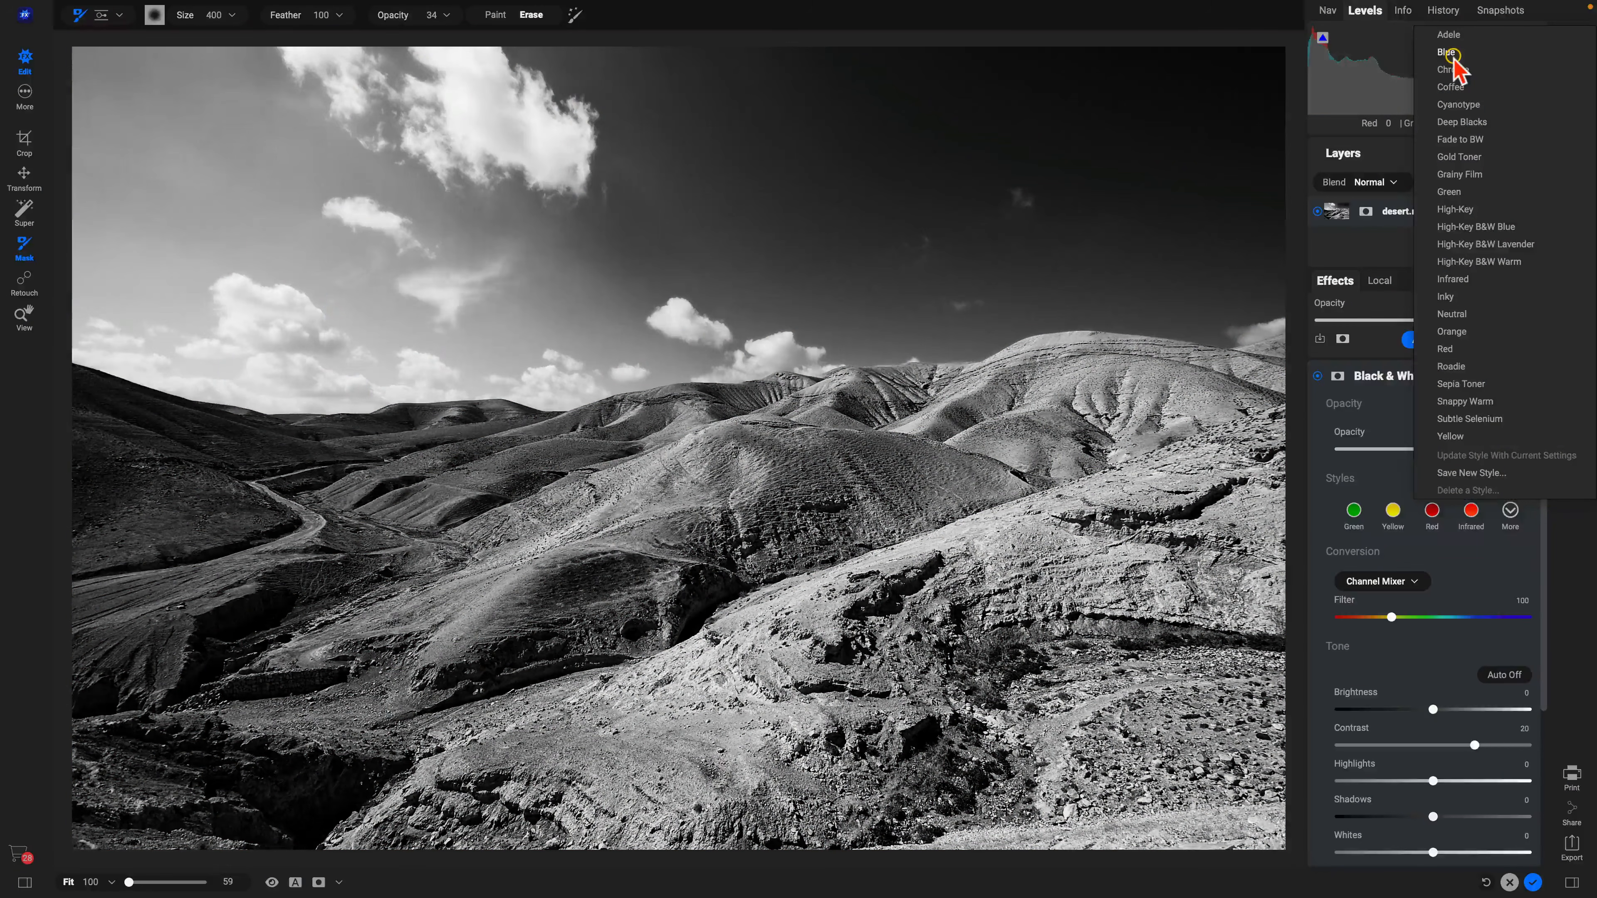
click(1453, 57)
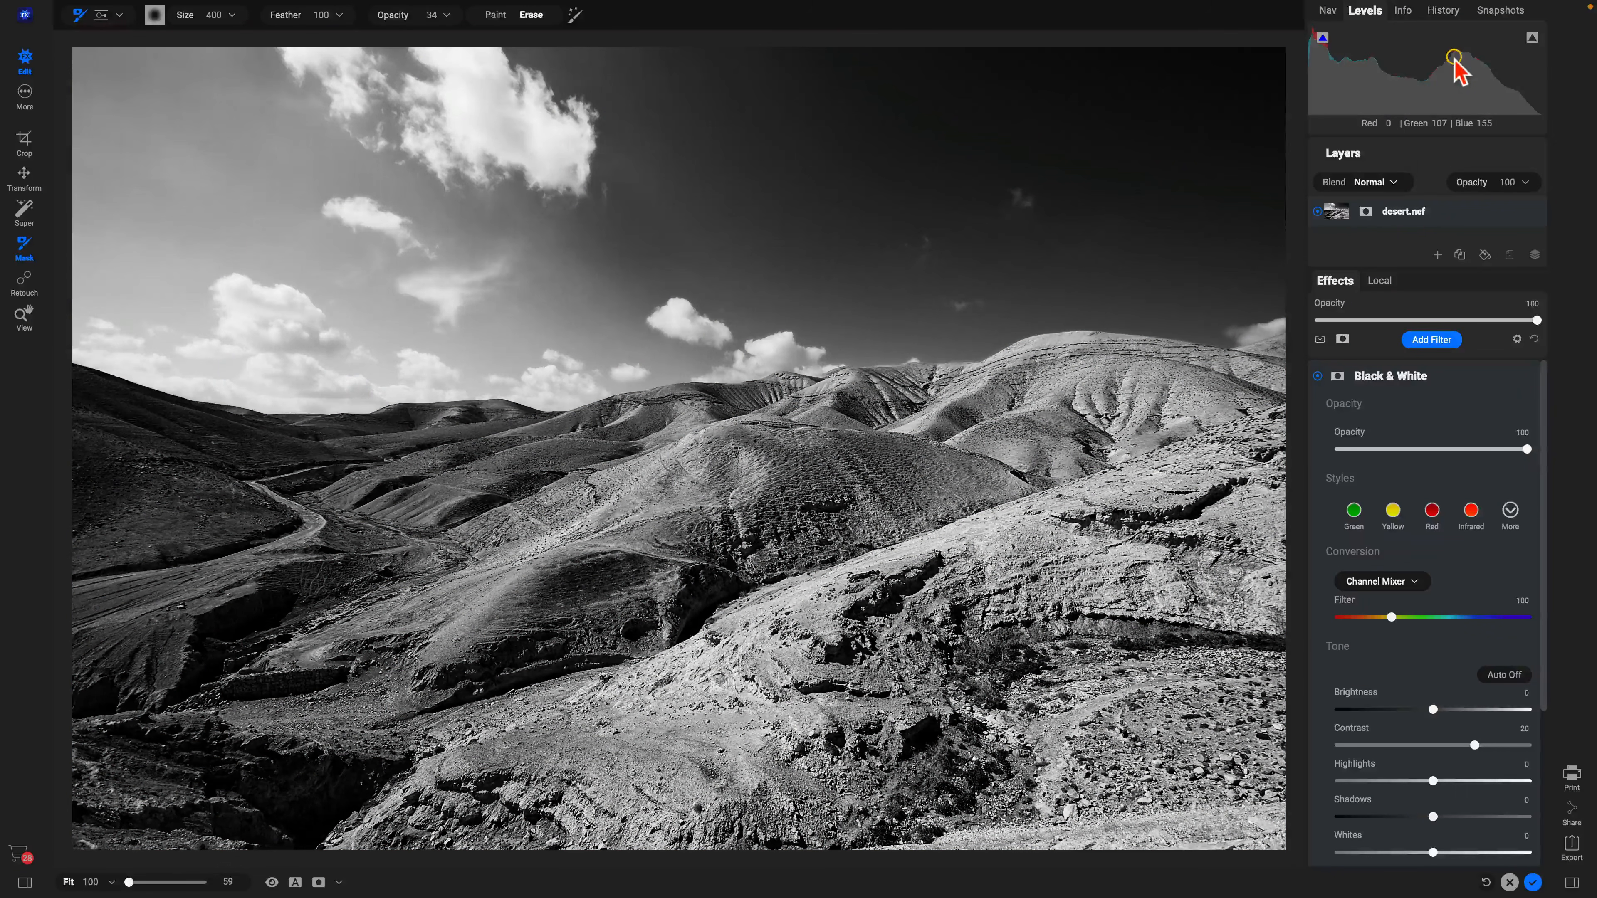
Add a Vignette filter to the desert photo and apply the Big Softy style
click(1435, 339)
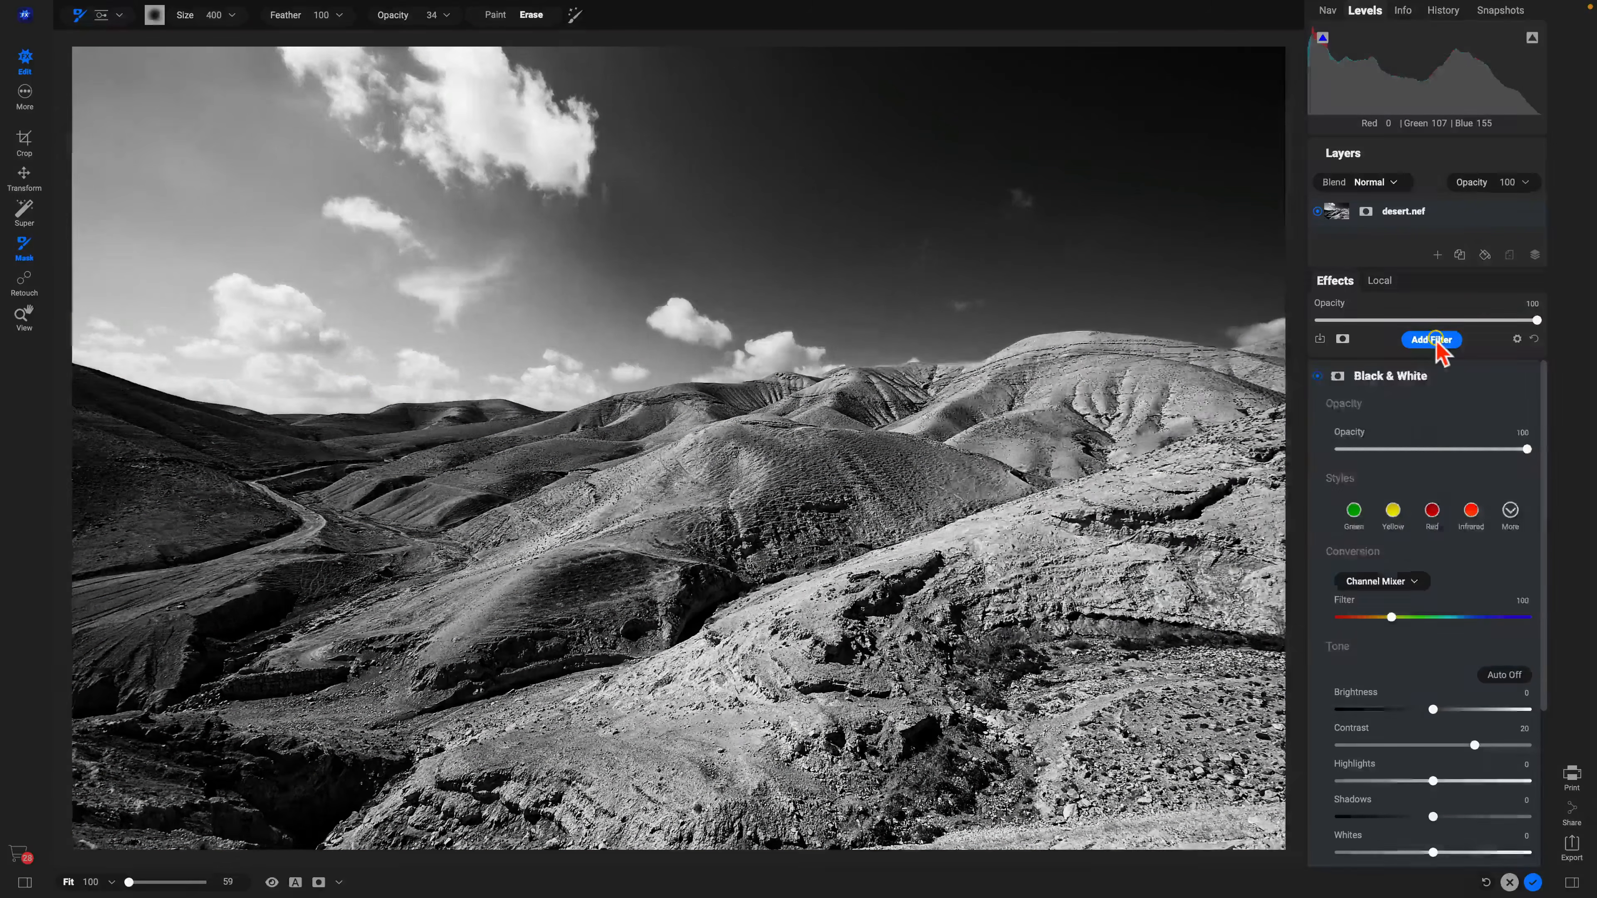
click(1220, 469)
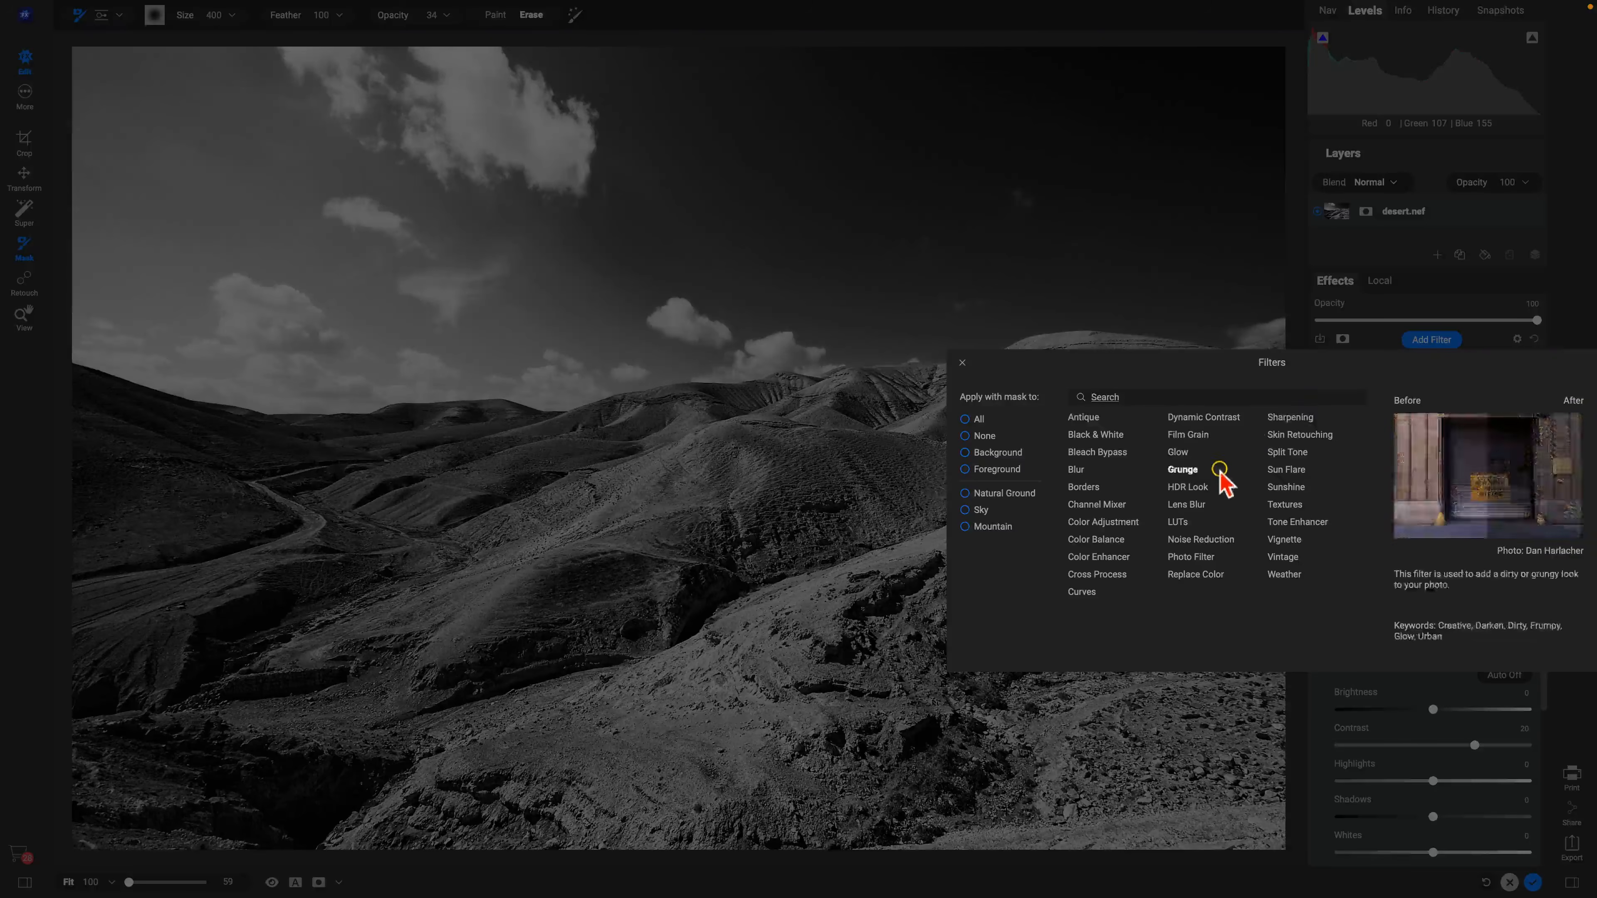
click(1282, 539)
click(1387, 529)
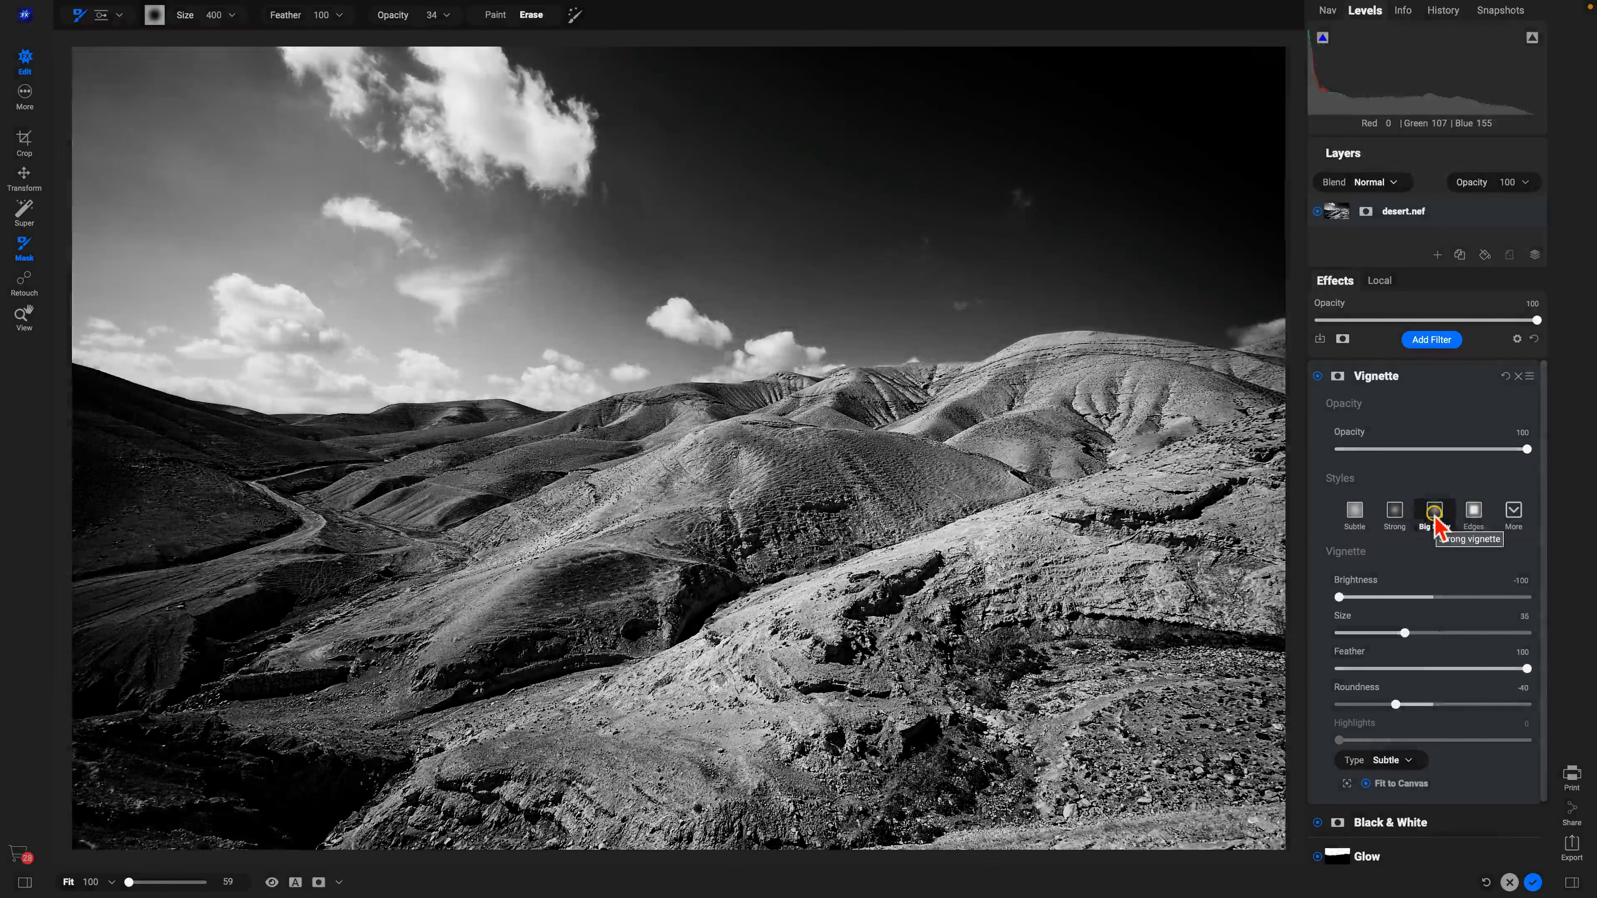
click(1434, 512)
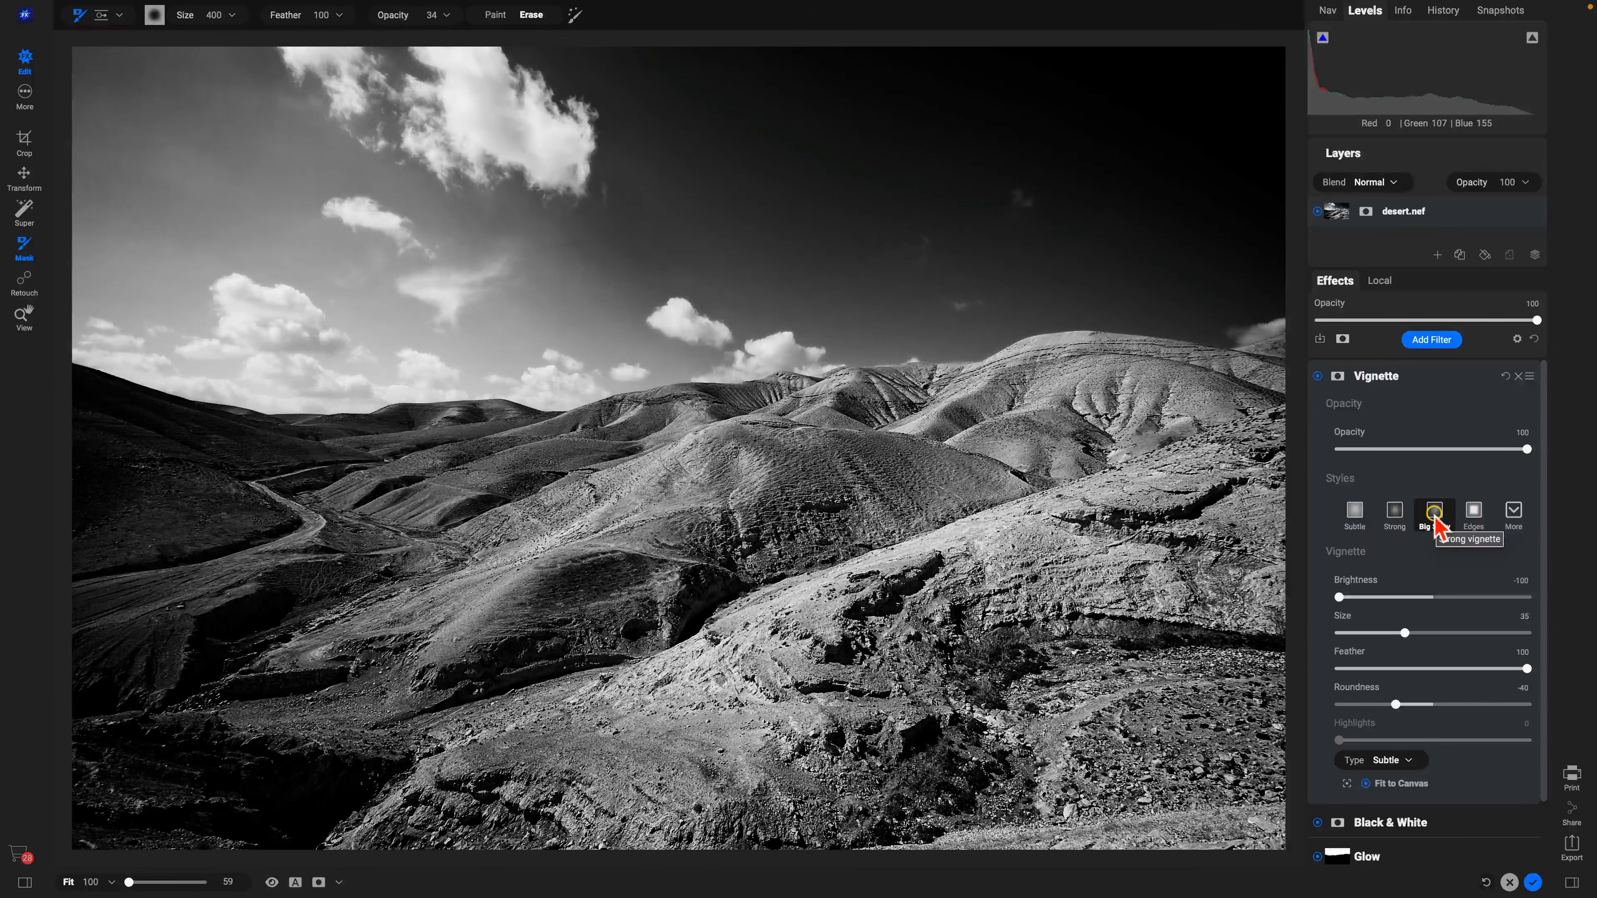
Add a local adjustment with Exposure 0.5, Contrast 10 and Midtones 11
click(1380, 284)
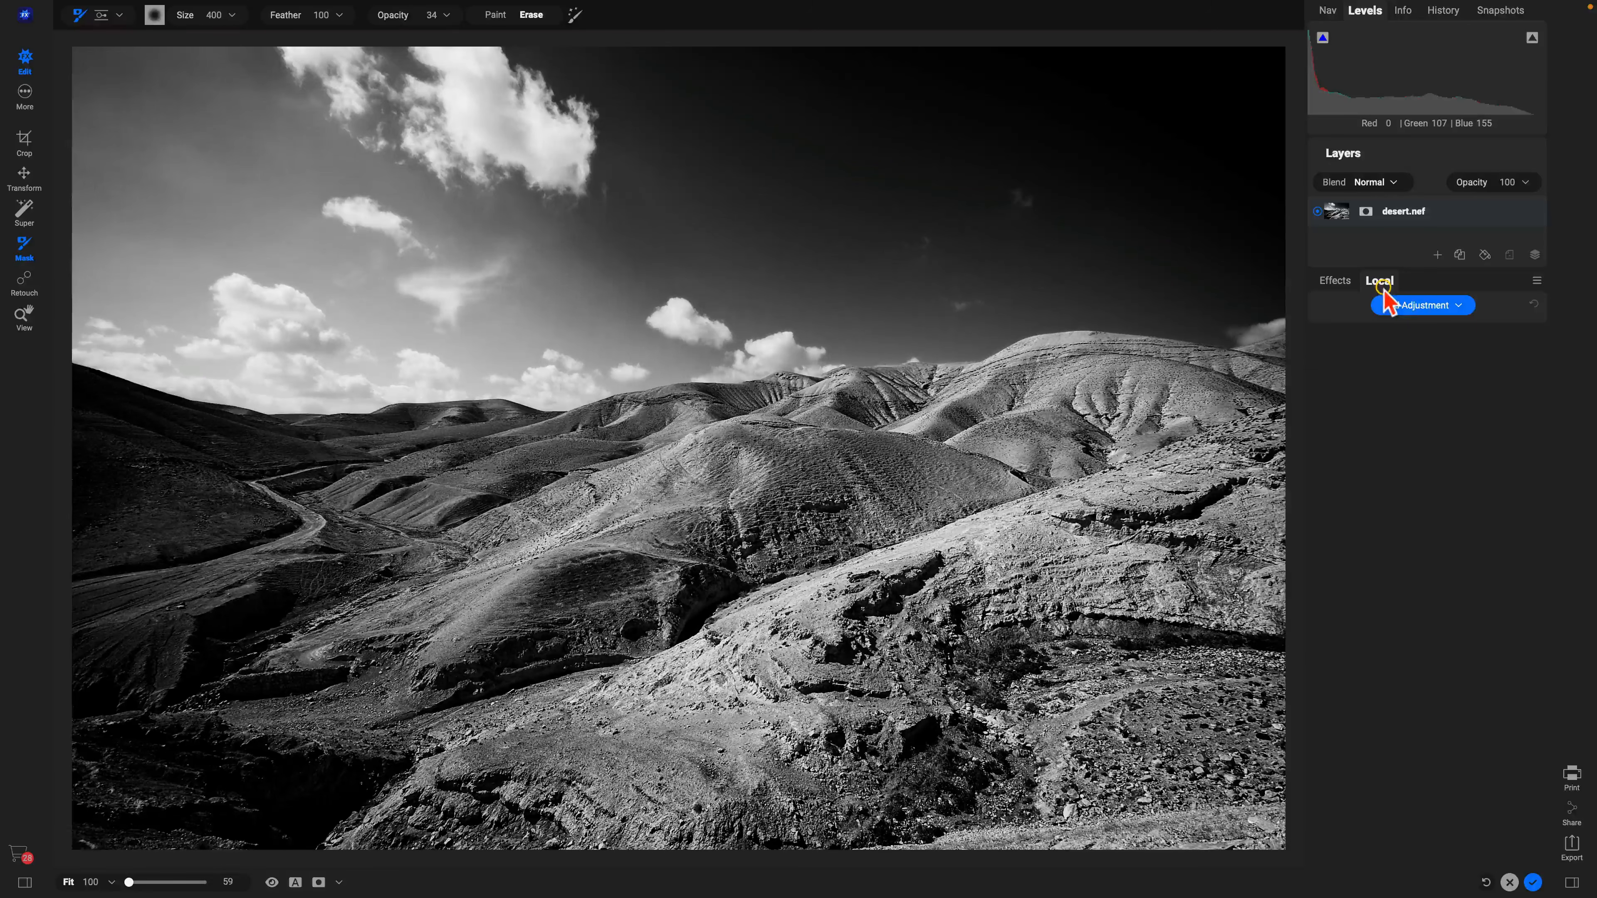
click(1401, 307)
click(1414, 560)
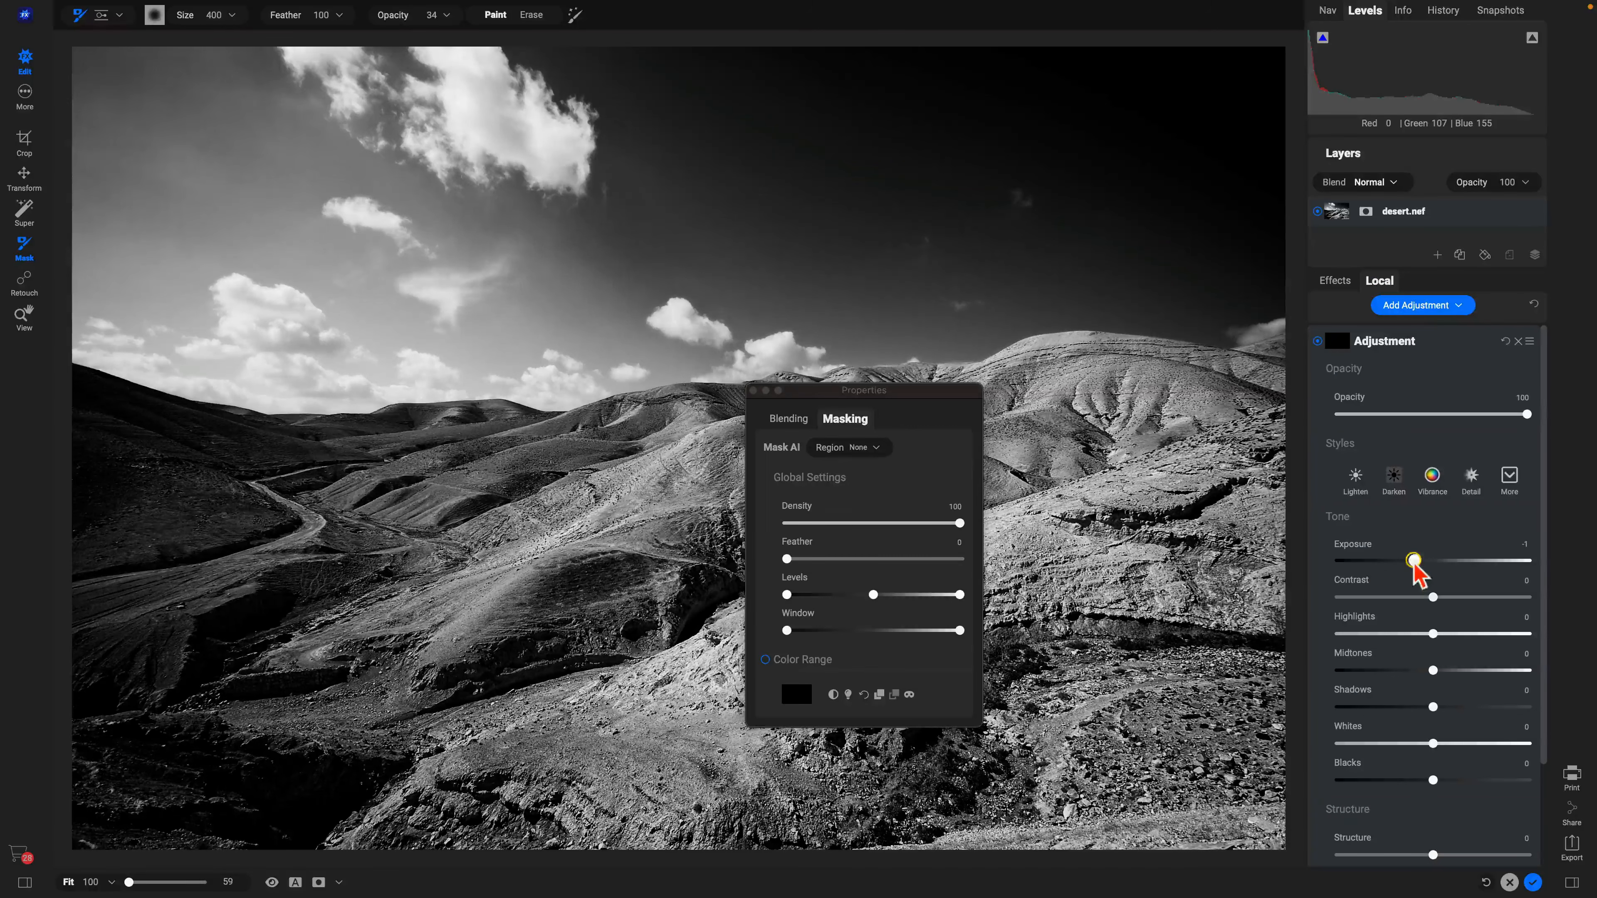
drag(1414, 560, 1440, 597)
drag(1433, 670, 1443, 670)
Paint the local adjustment onto the slopes beside the desert road, and compare the edited photo with the original
mouse_move(333, 578)
mouse_down()
mouse_move(103, 624)
mouse_move(92, 642)
mouse_move(276, 534)
mouse_move(271, 466)
mouse_move(453, 436)
mouse_move(316, 523)
mouse_move(277, 500)
mouse_move(214, 591)
mouse_move(58, 659)
mouse_move(375, 642)
mouse_up()
key(z)
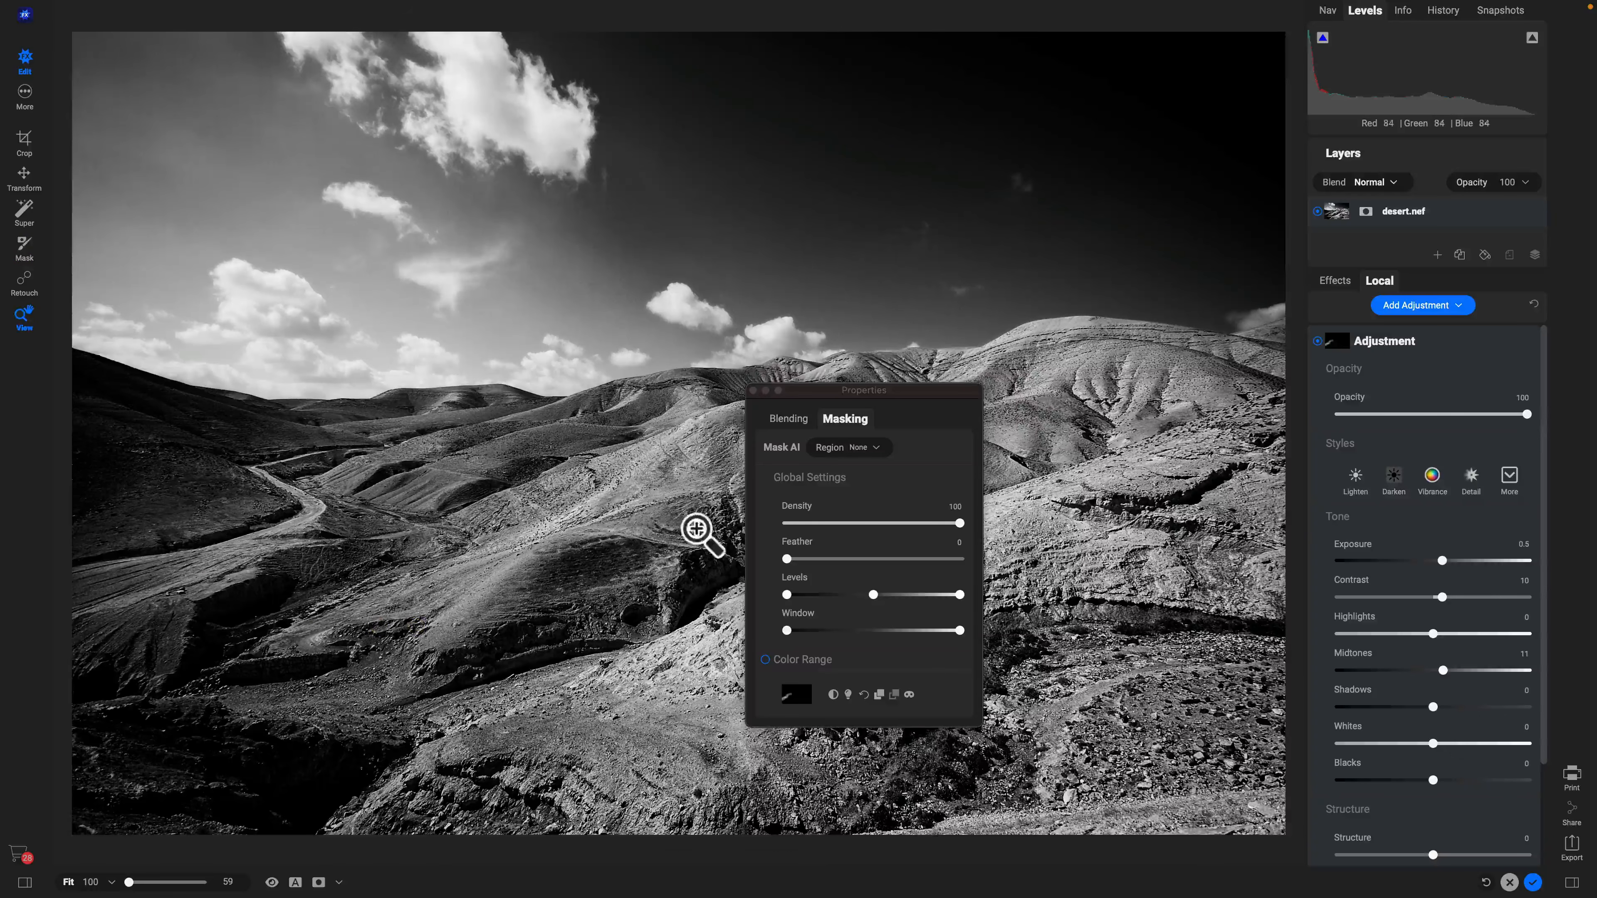
click(752, 391)
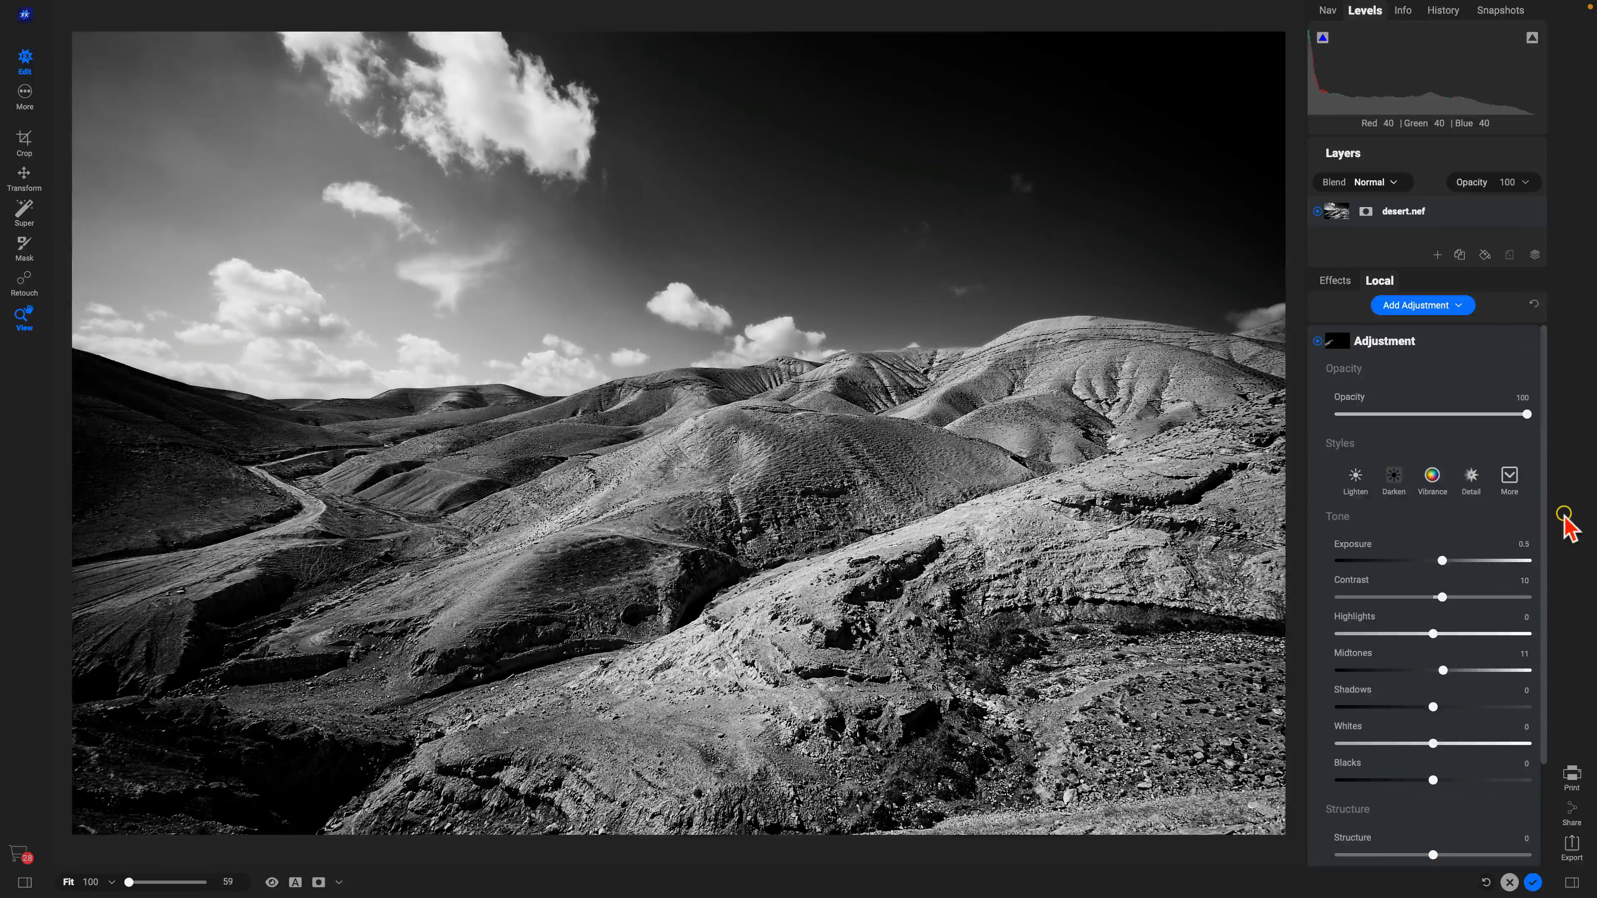
key(ctrl+p)
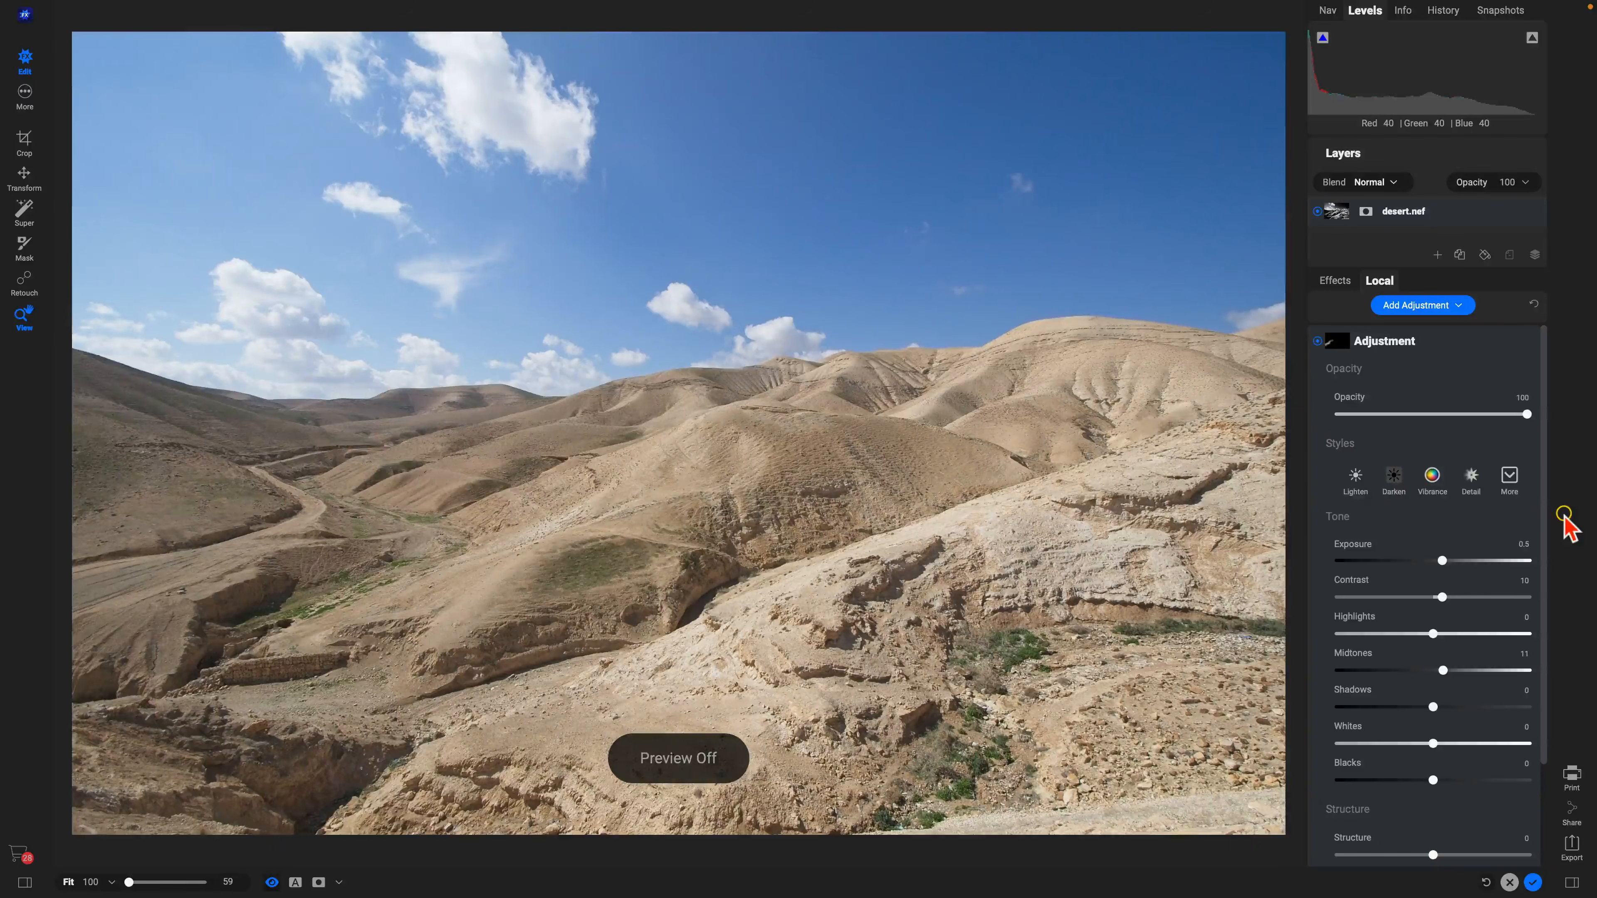
key(ctrl+p)
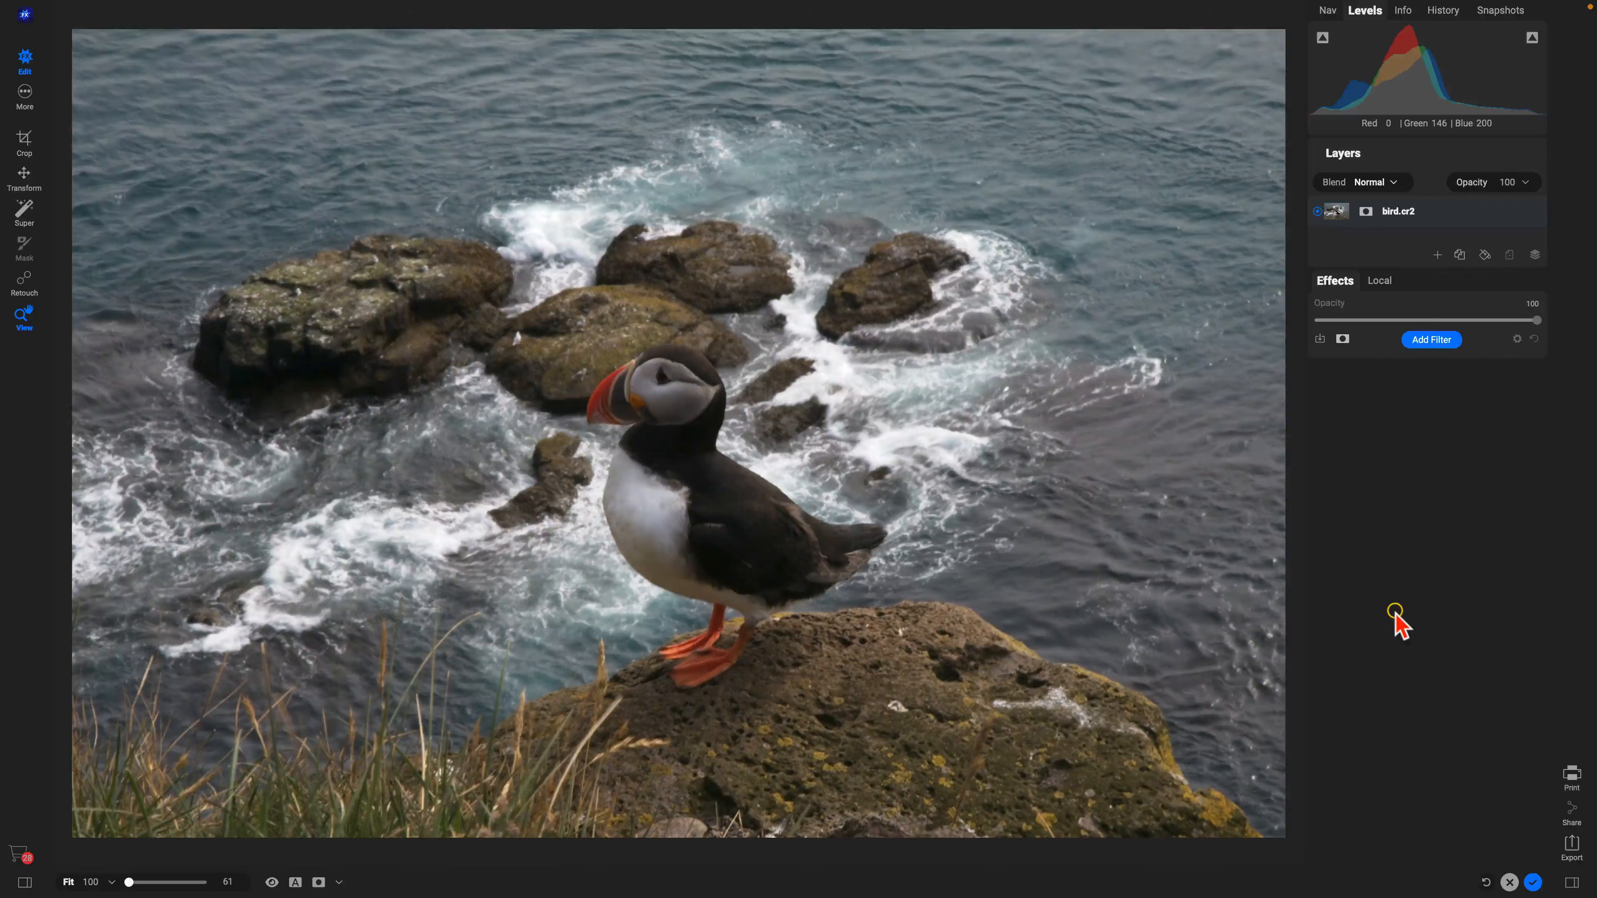
Select the puffin with Super Select and apply a Dynamic Contrast filter in the Surreal style to it
key(w)
click(662, 511)
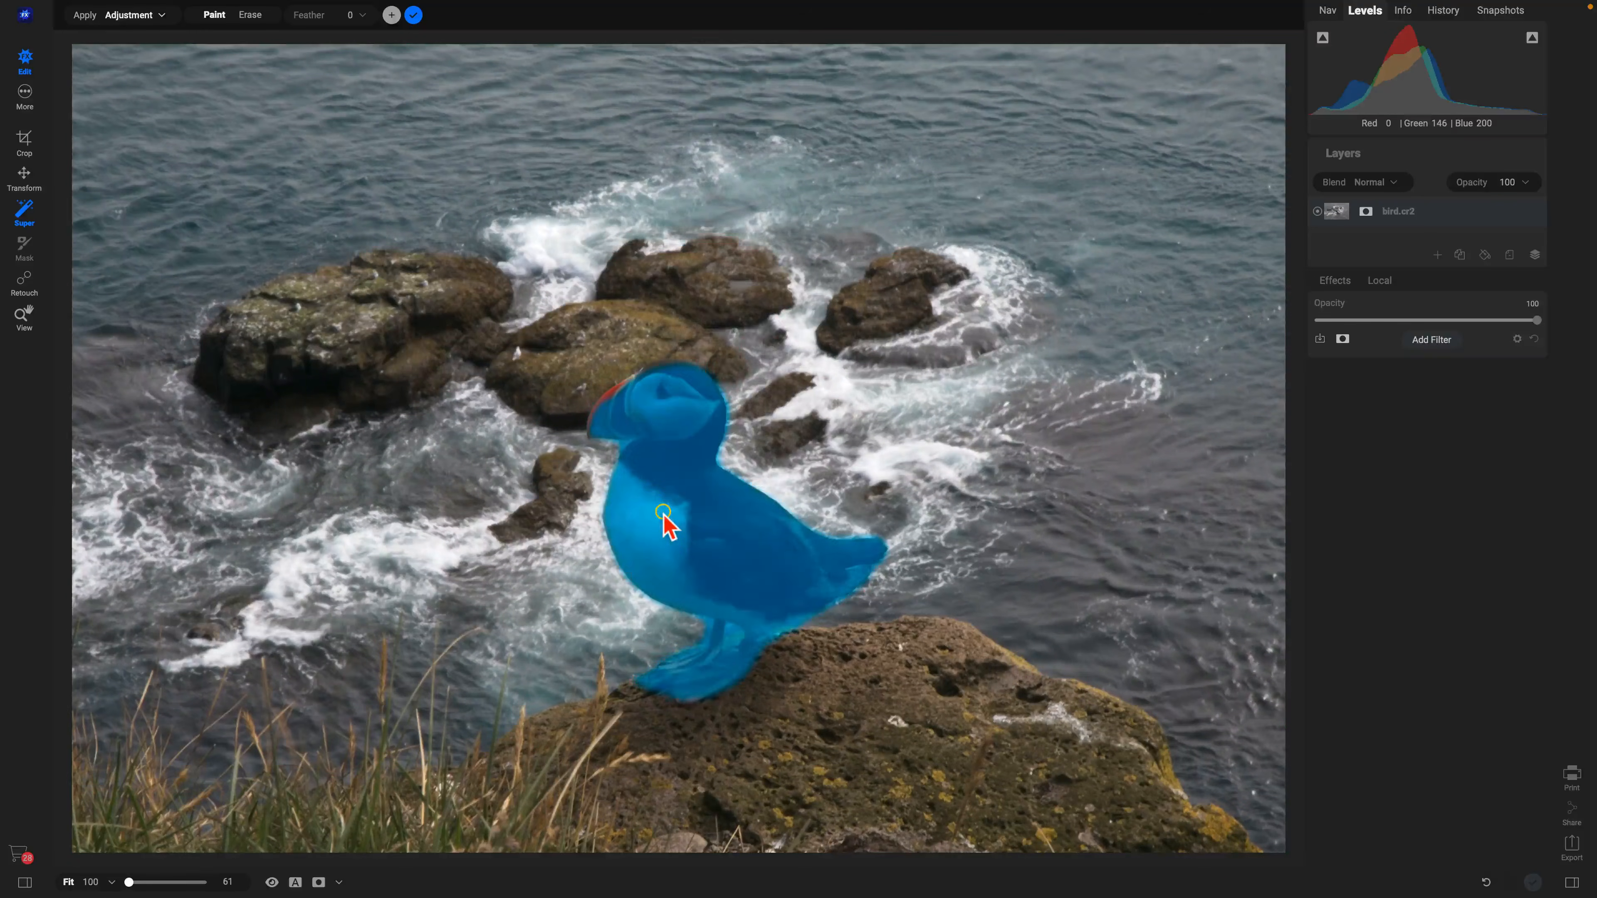
right_click(662, 511)
mouse_move(768, 220)
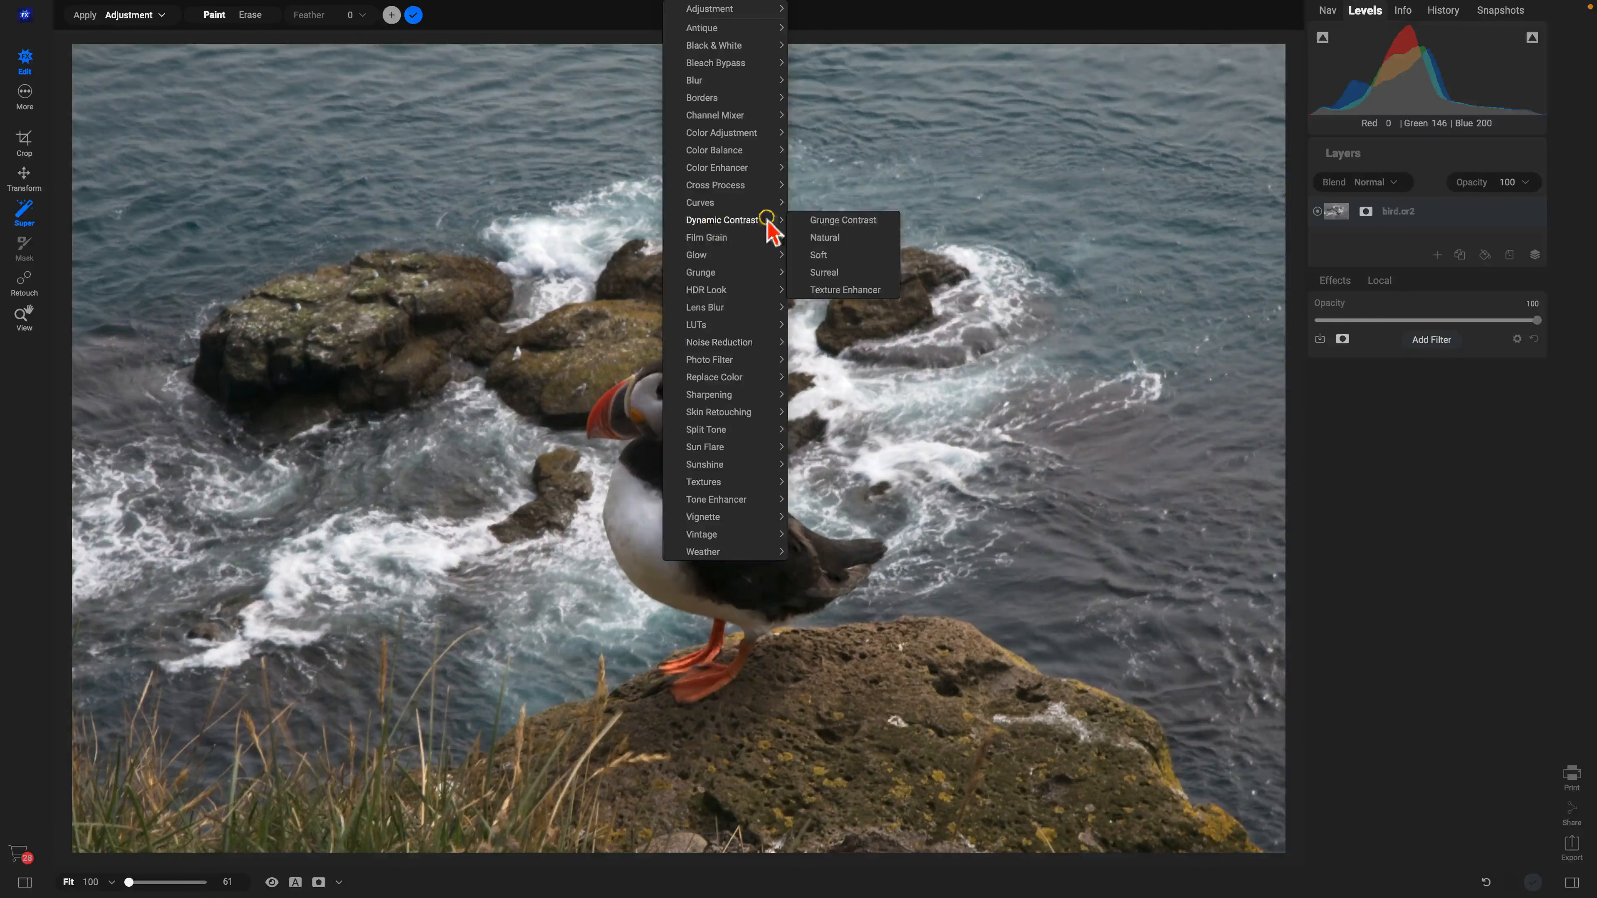
click(835, 271)
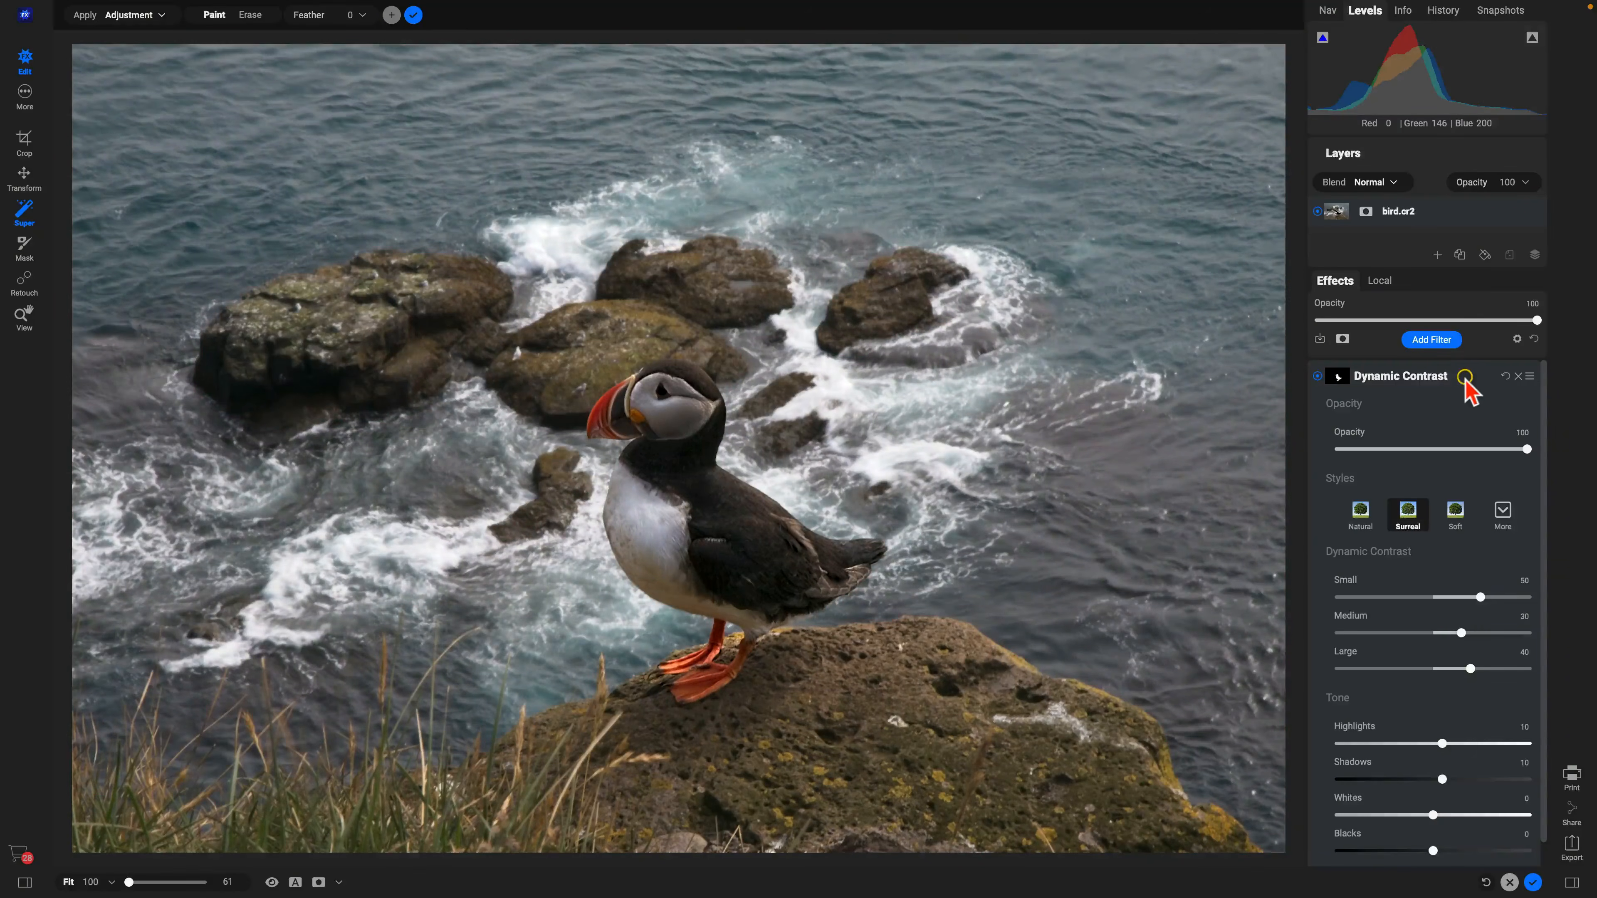
Set the puffin's Dynamic Contrast Shadows to 68 and Whites to 24, and compare the filter off and on
scroll(1433, 566, down, 1)
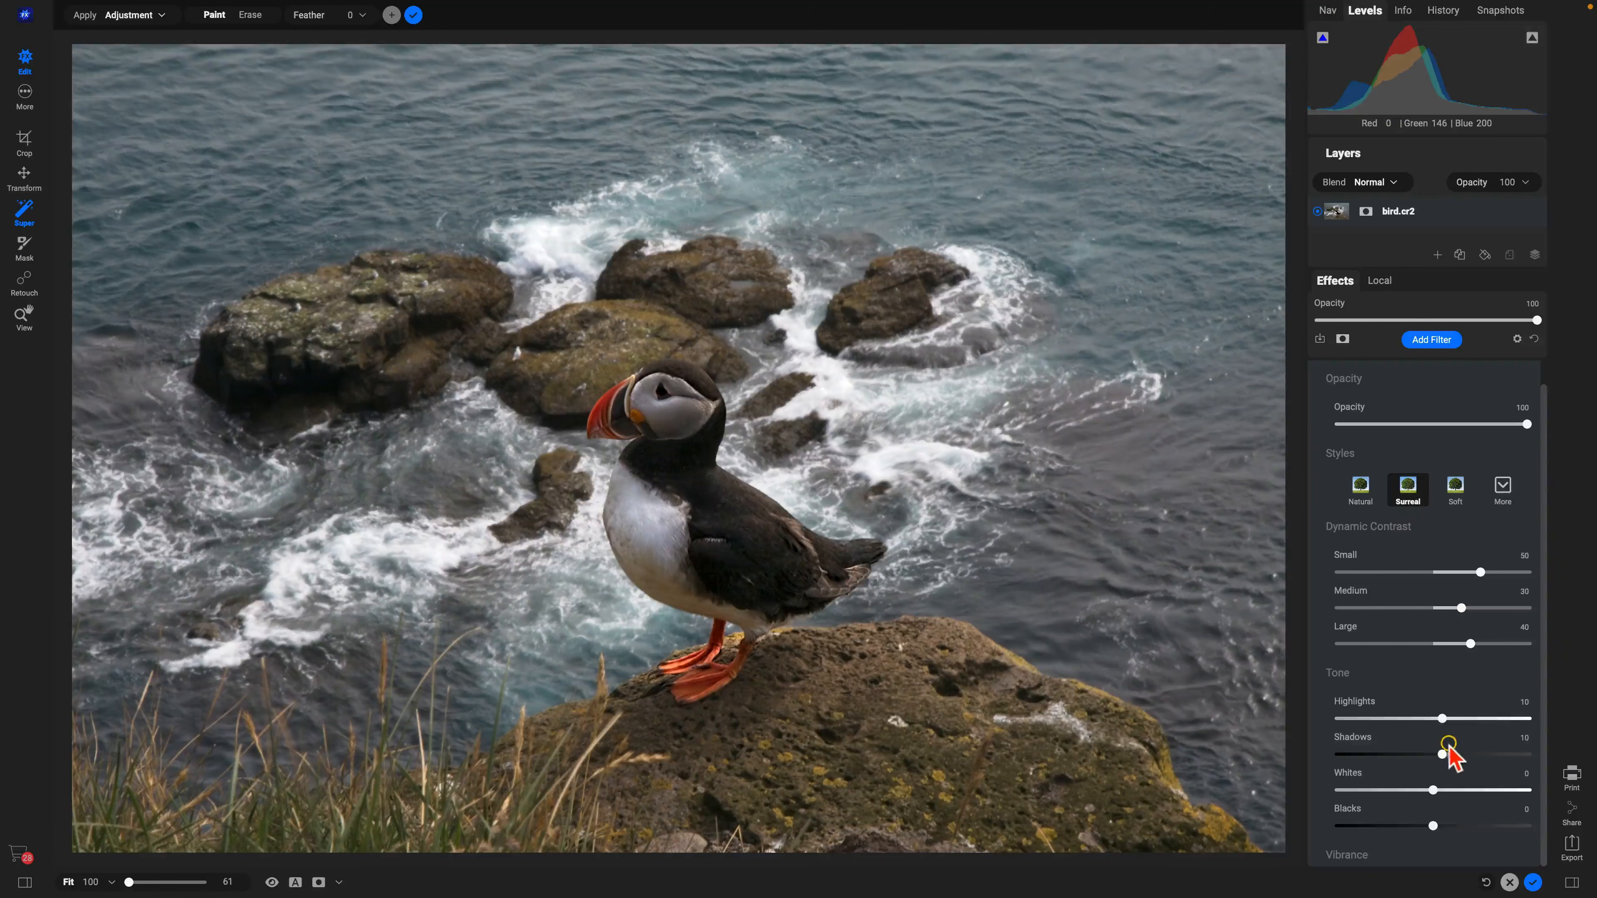
drag(1449, 744, 1479, 790)
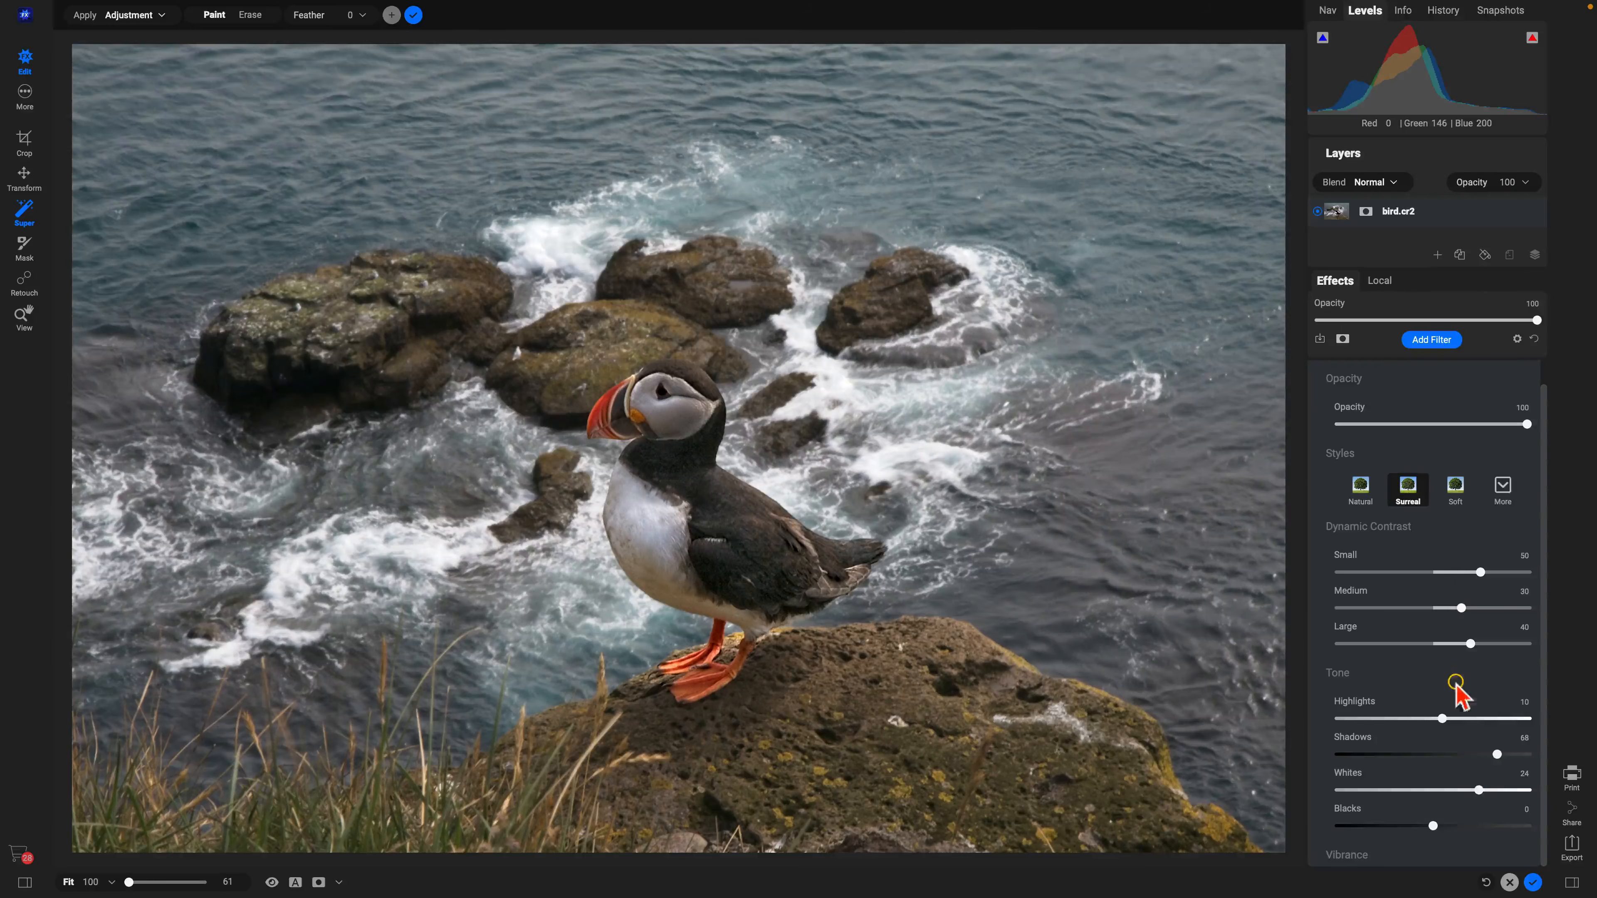
scroll(1456, 683, up, 1)
click(1319, 376)
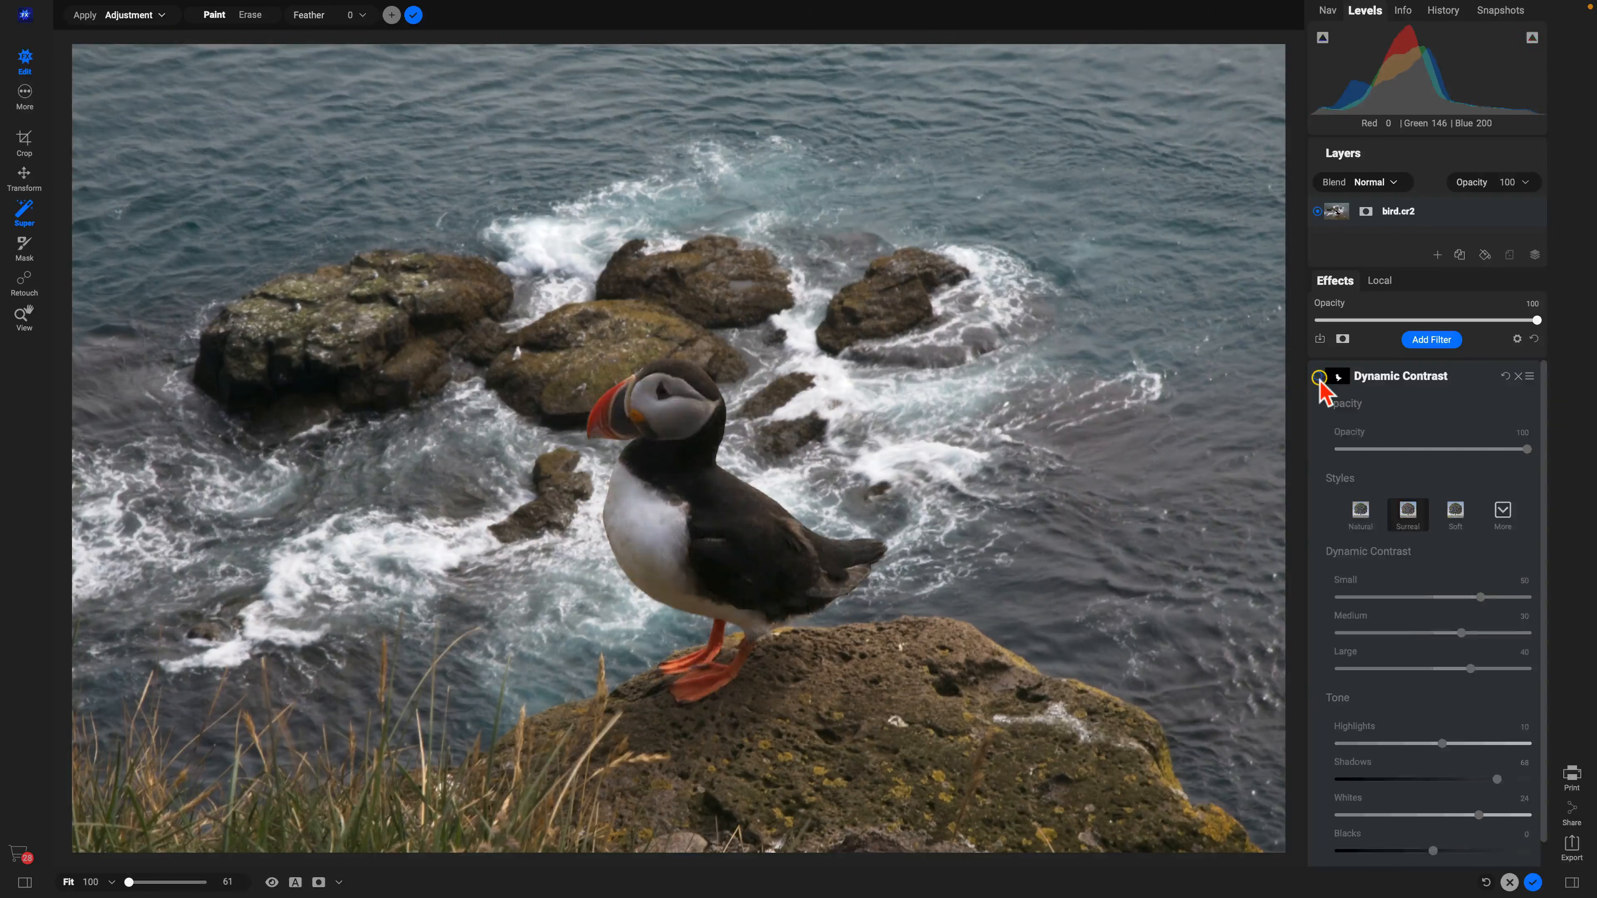
click(1318, 377)
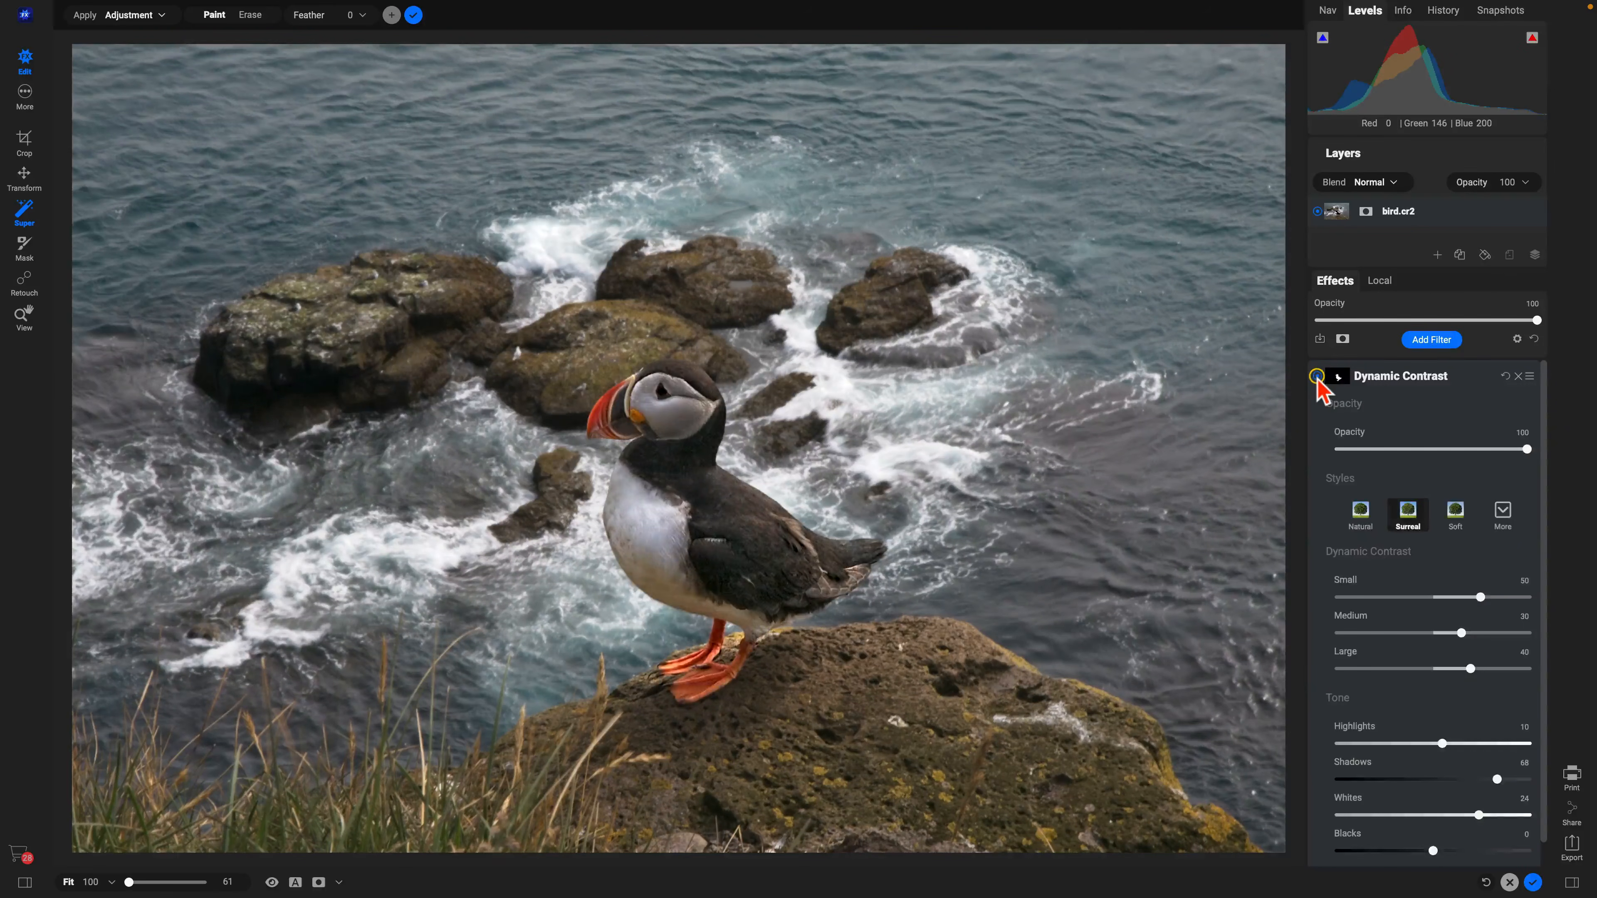
Select the water around the puffin with Super Select, apply a Glow filter in the Darker style, and compare it off and on
click(1059, 374)
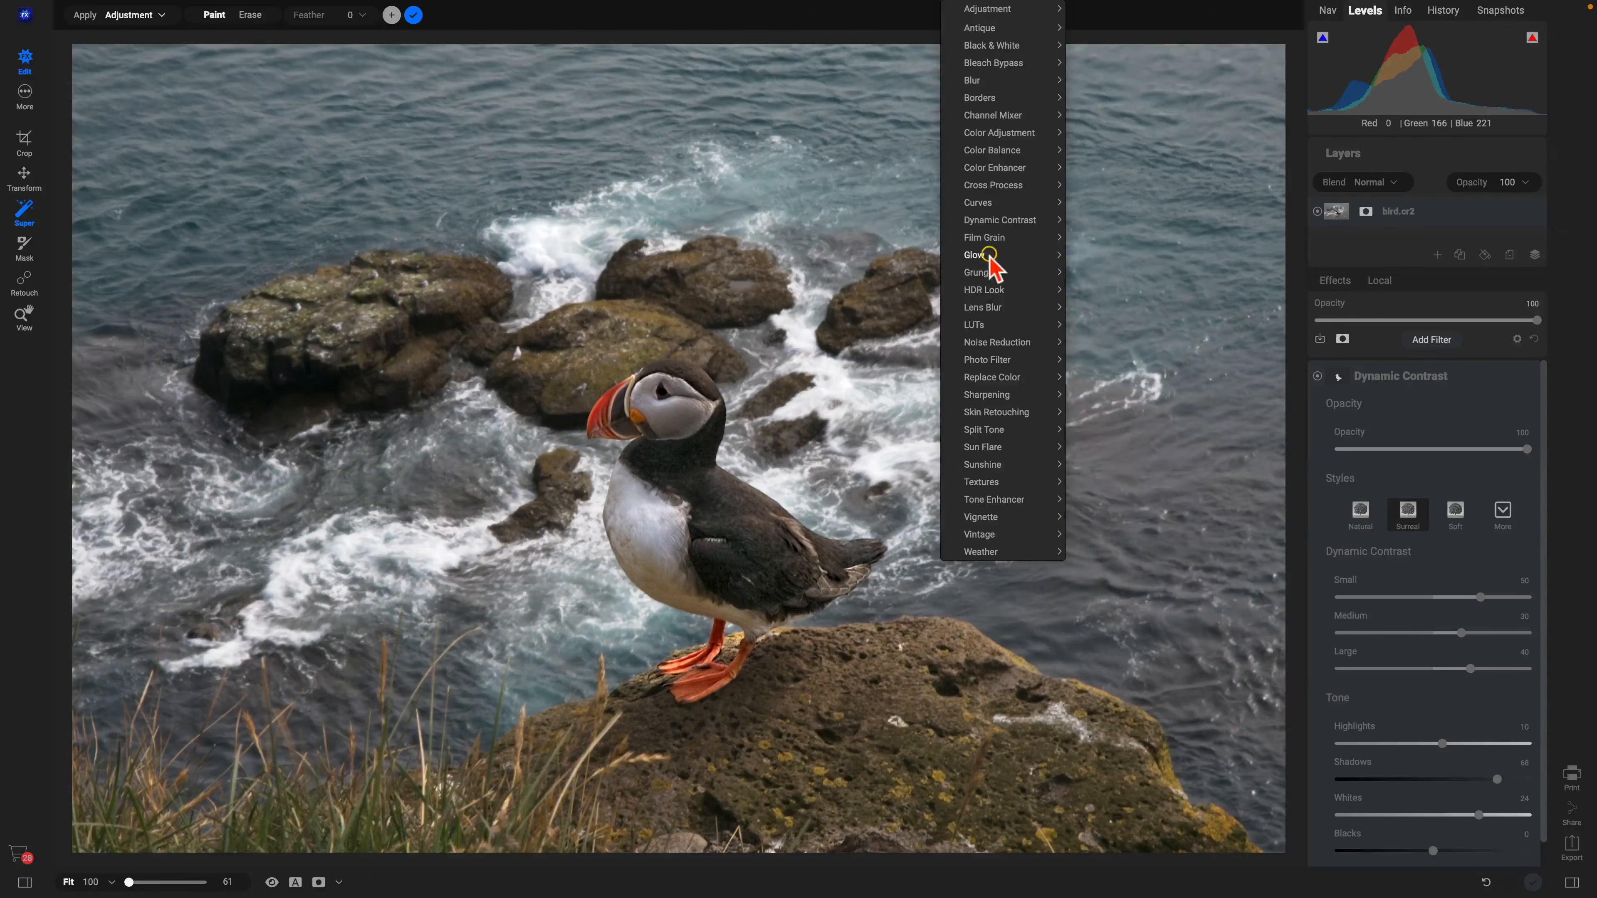
mouse_move(991, 256)
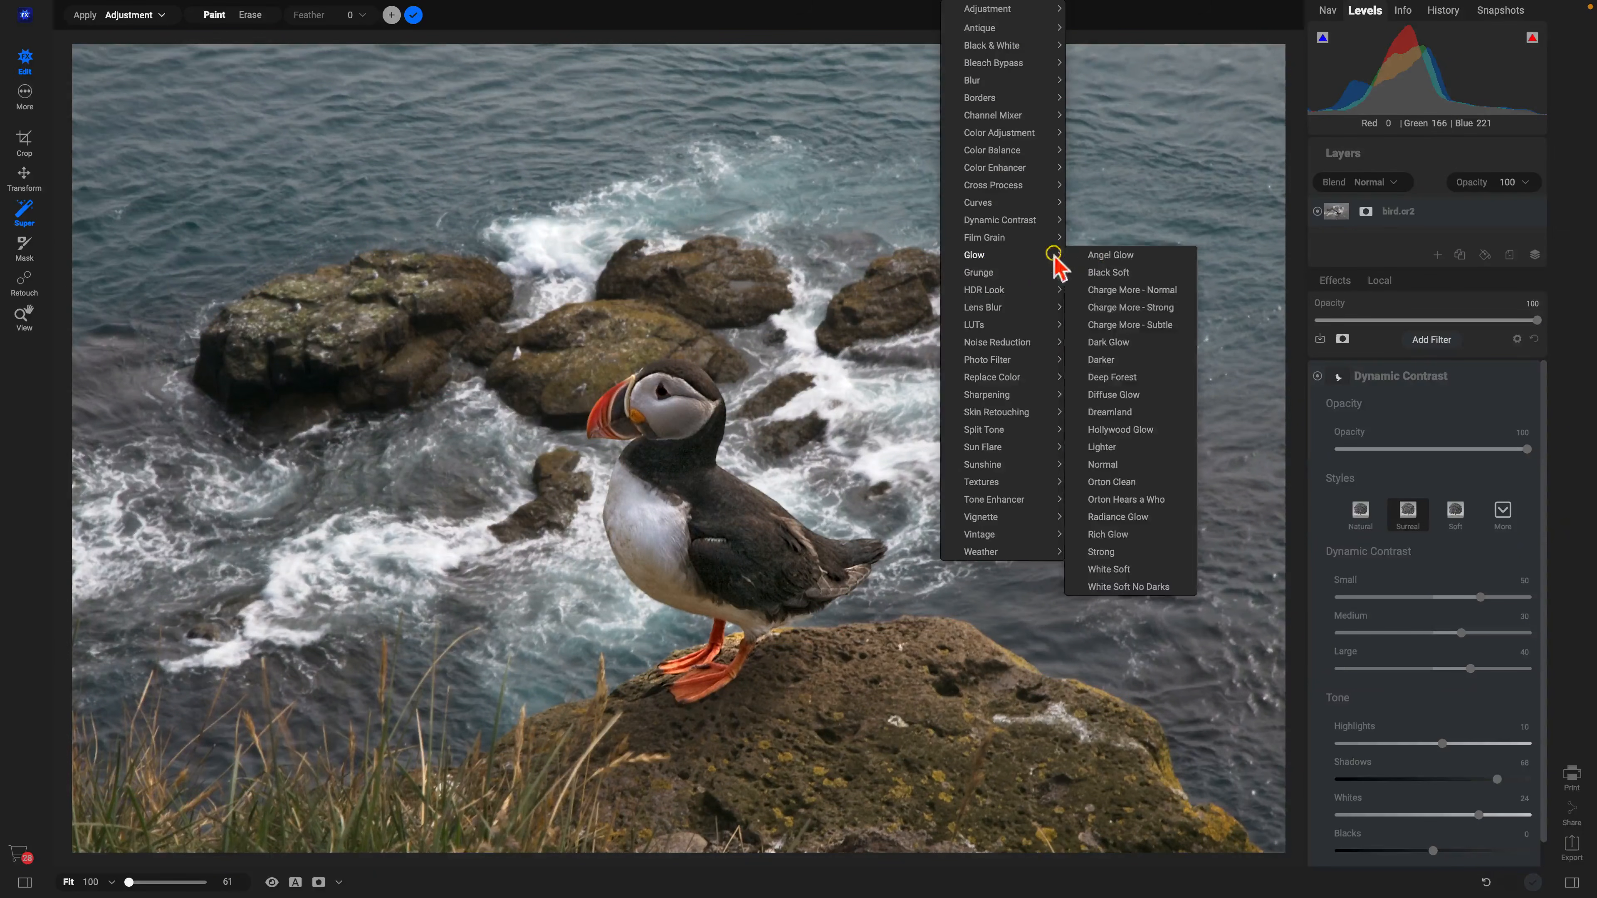
click(1114, 360)
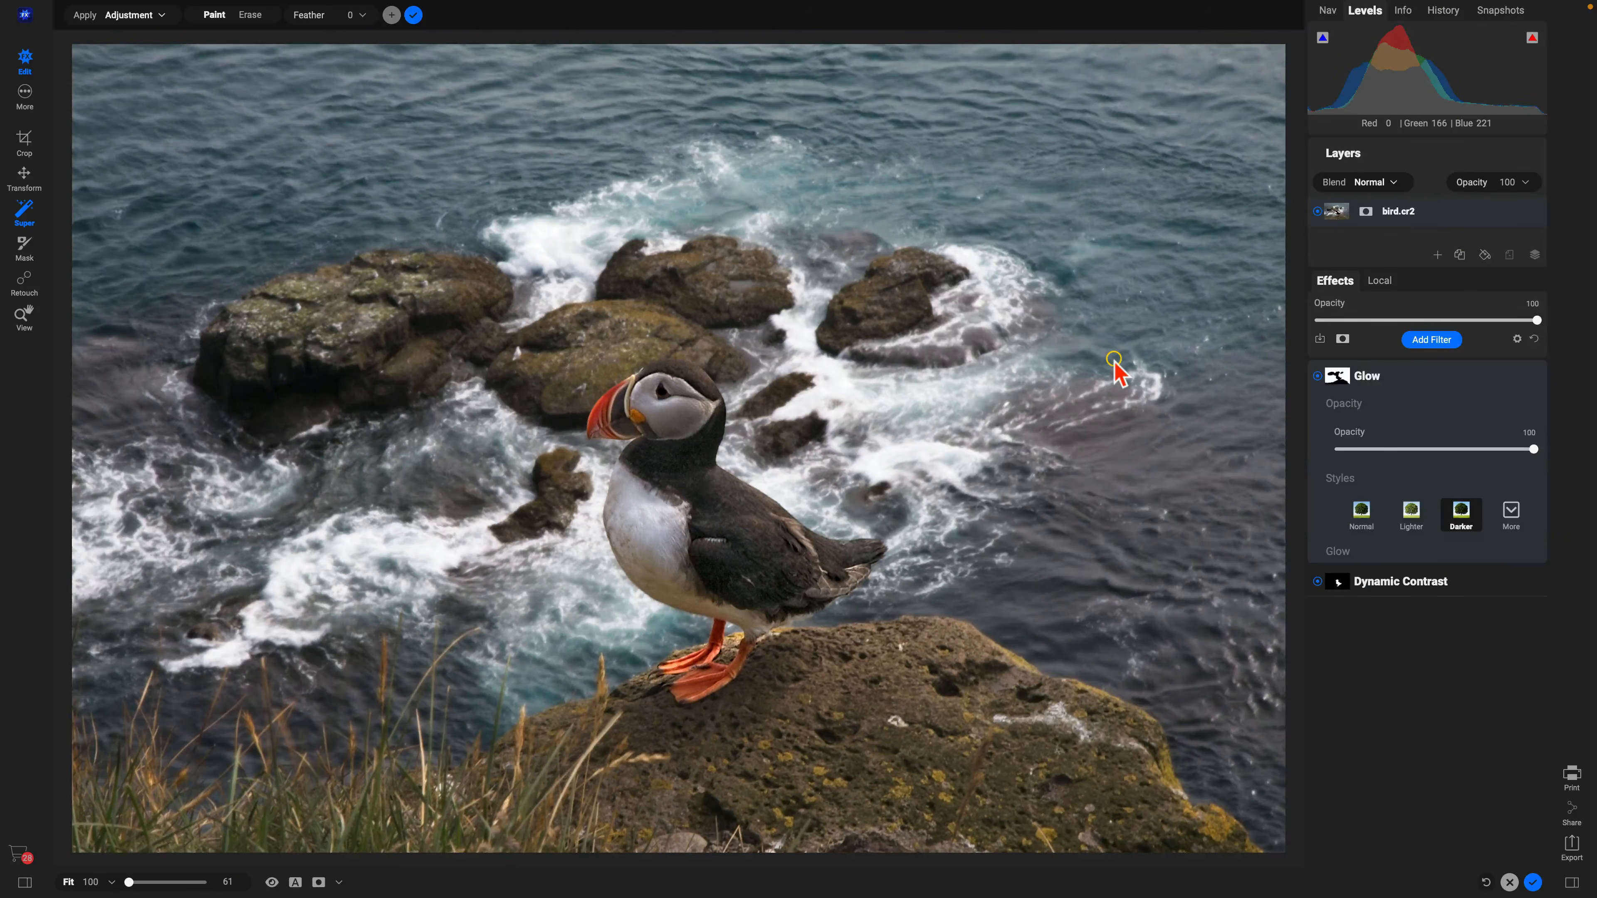
click(1316, 376)
click(1316, 377)
Add a Curves filter, raise the midtones from input 130 to output 150, and lower the white point's output to 249
click(1432, 343)
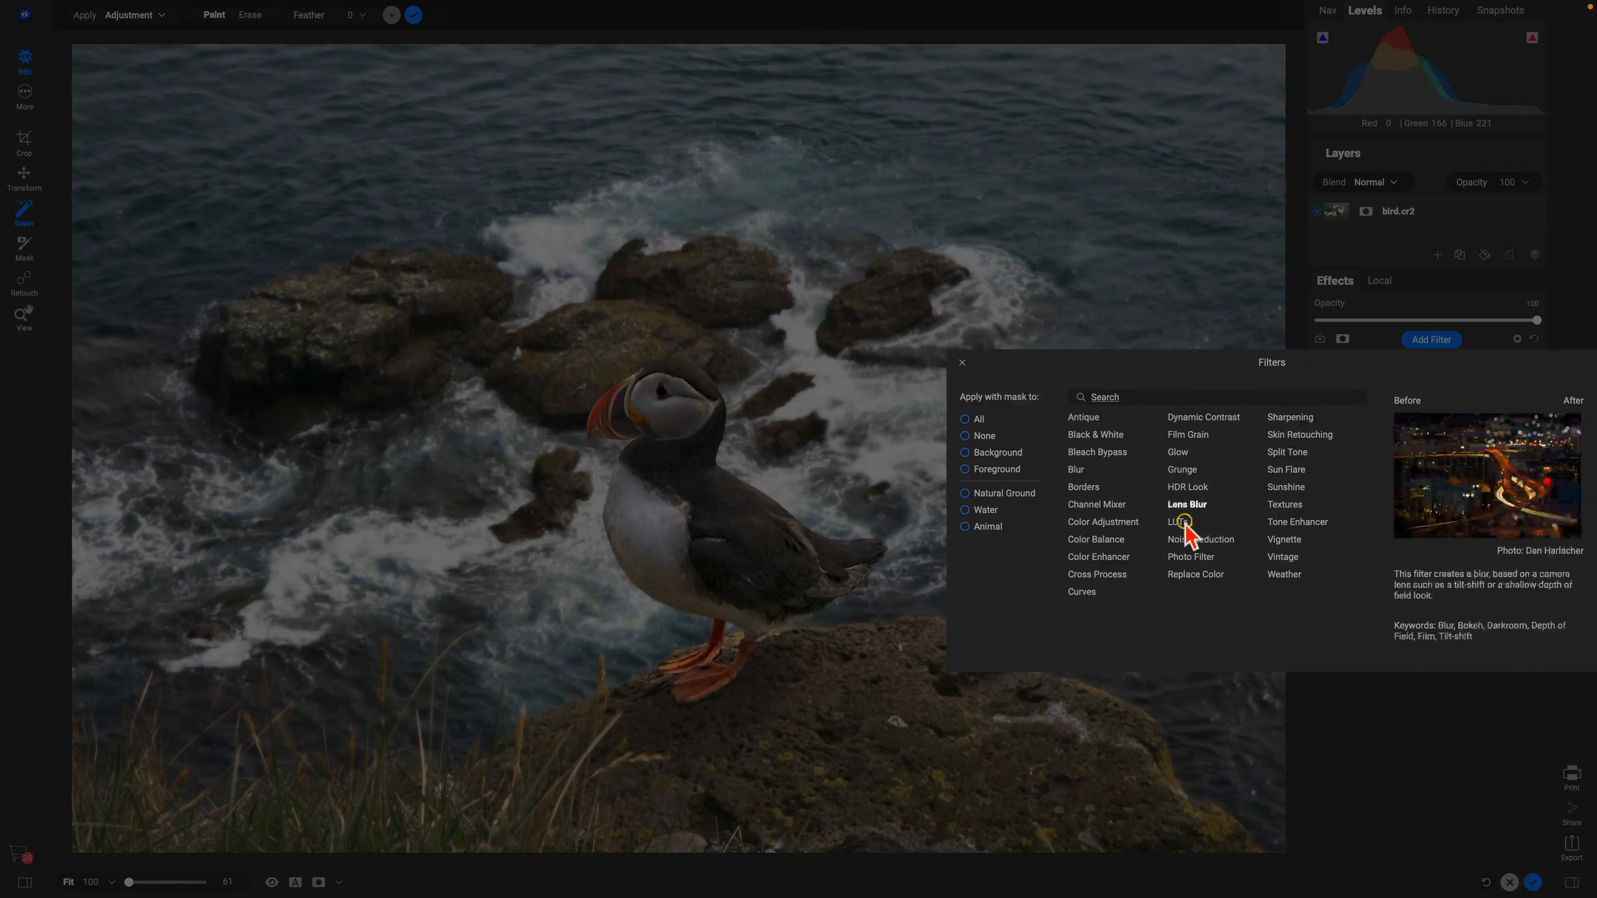
click(1083, 592)
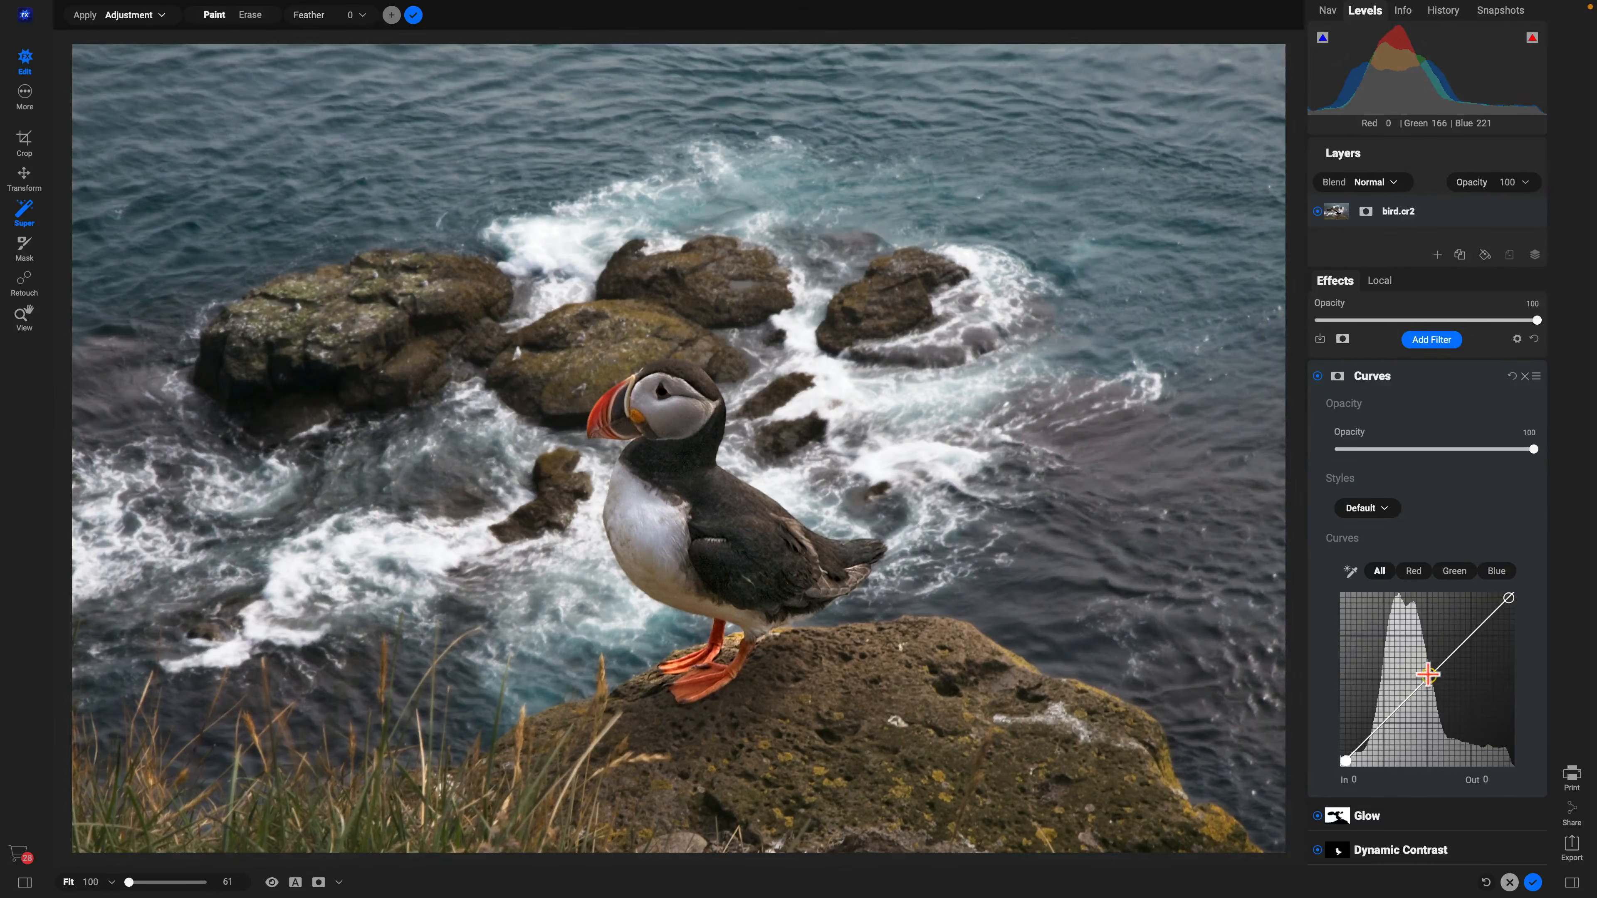
drag(1427, 674, 1428, 664)
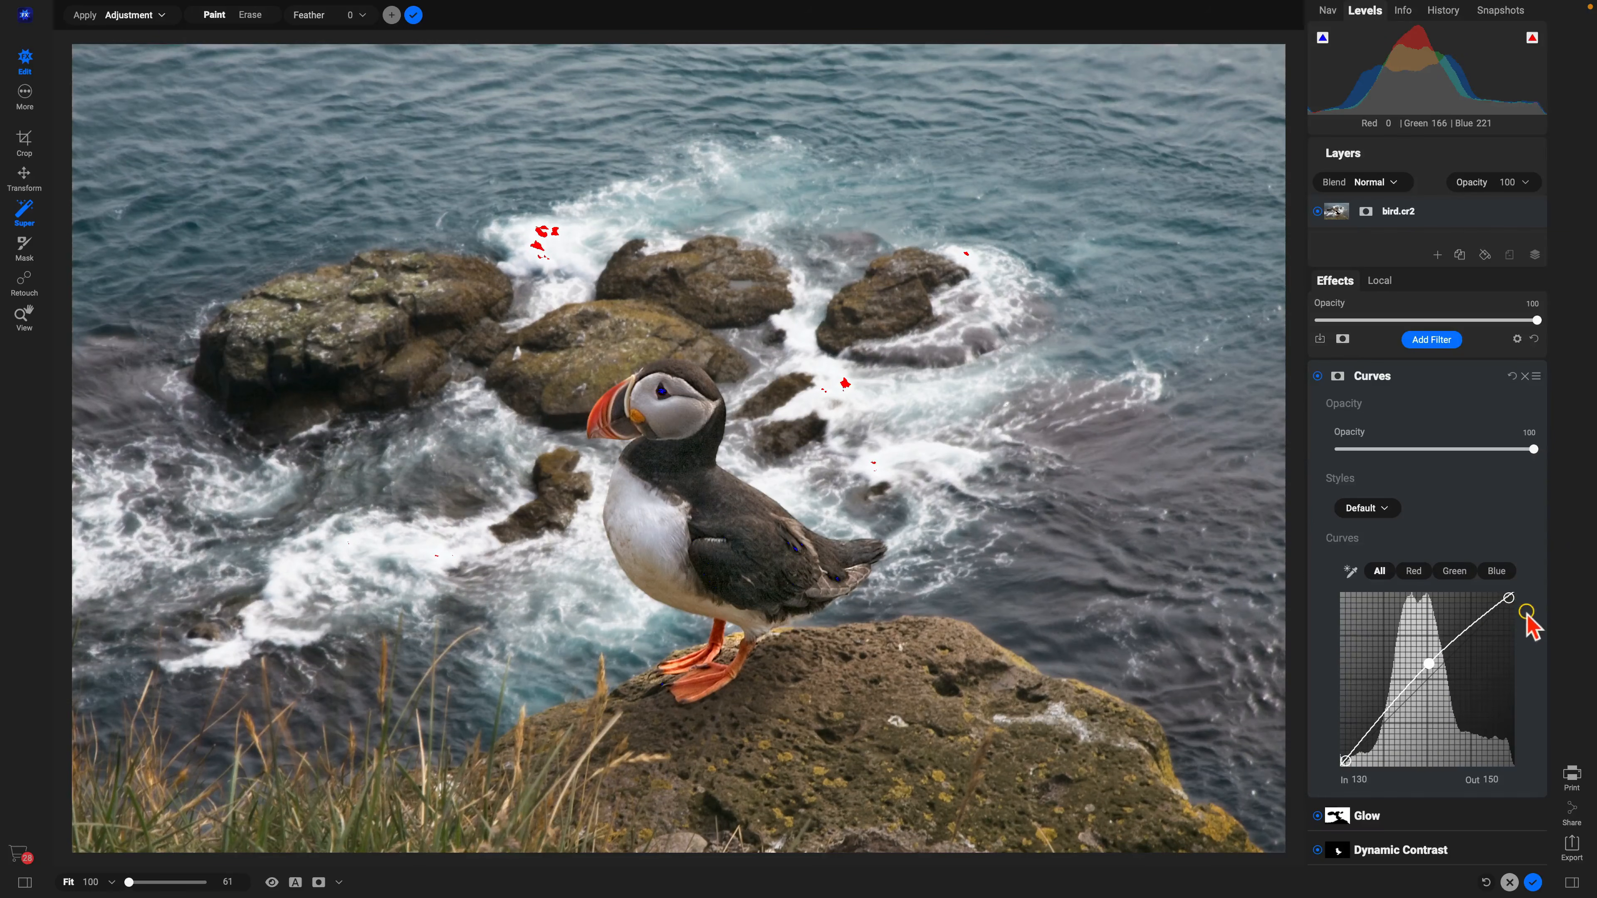
click(1513, 601)
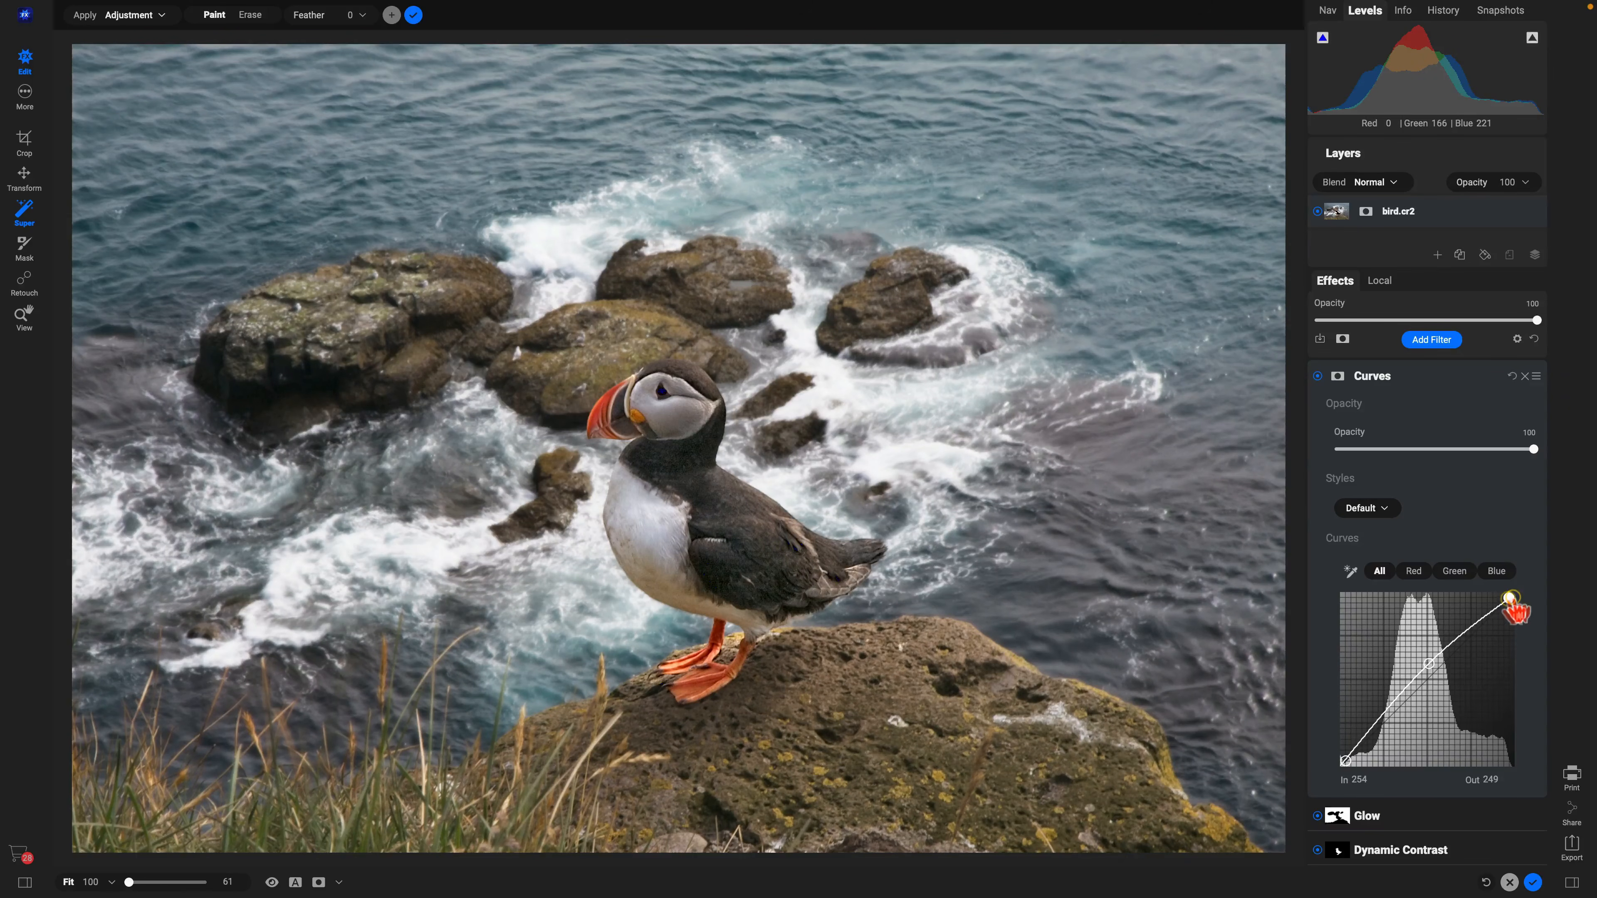
key(z)
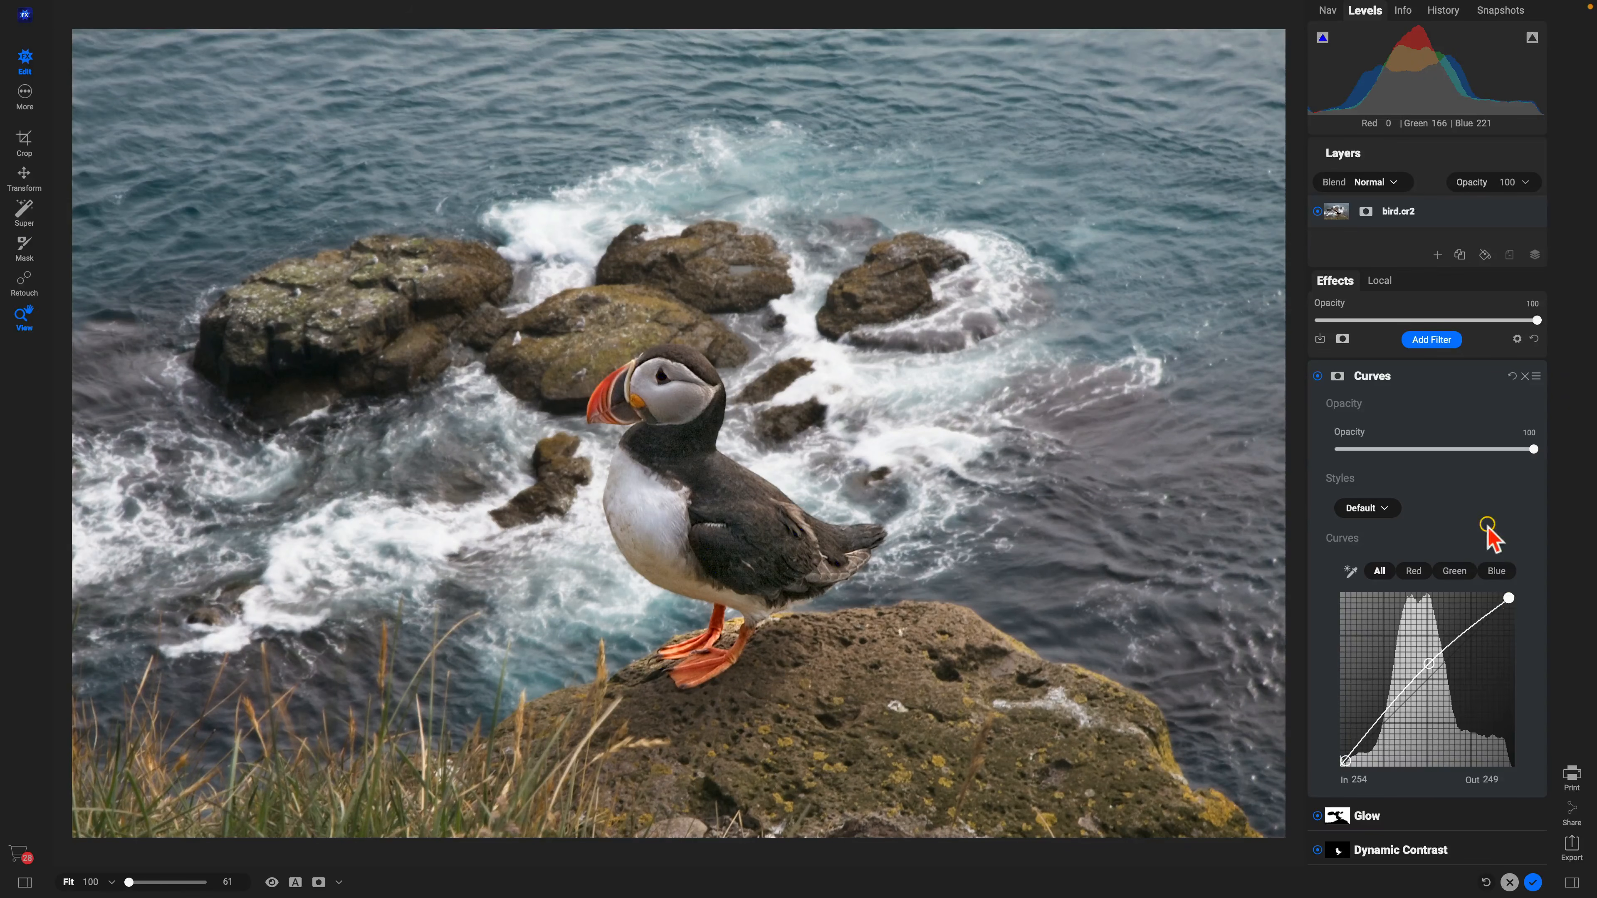
Add a Vignette filter in the Big Softy style to the puffin photo
click(1438, 340)
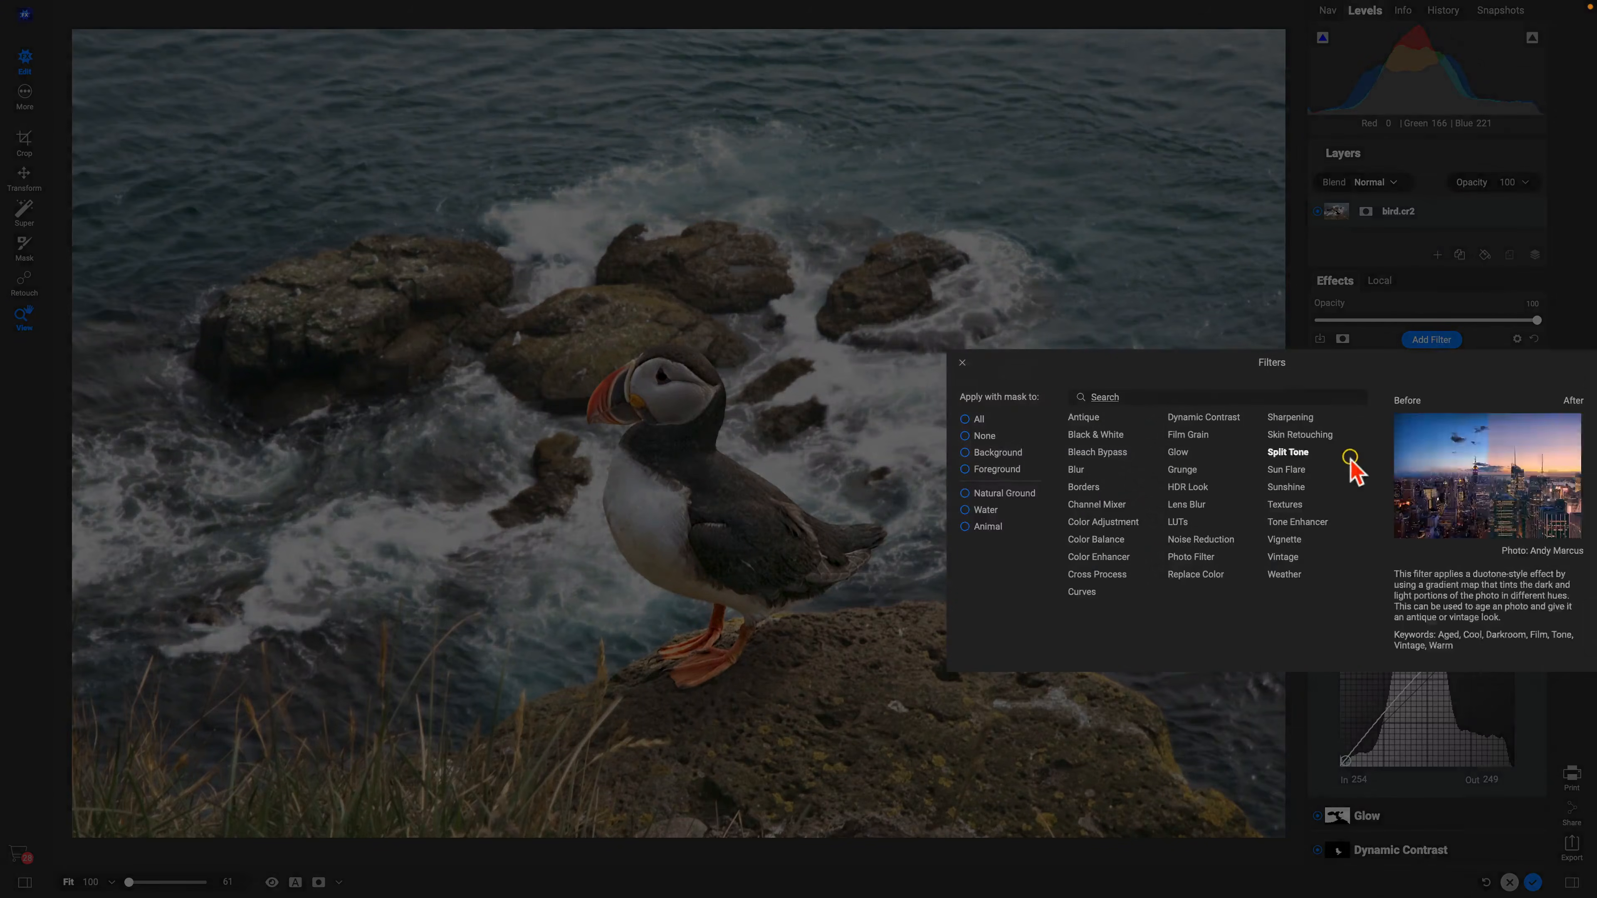
click(1289, 540)
click(1431, 514)
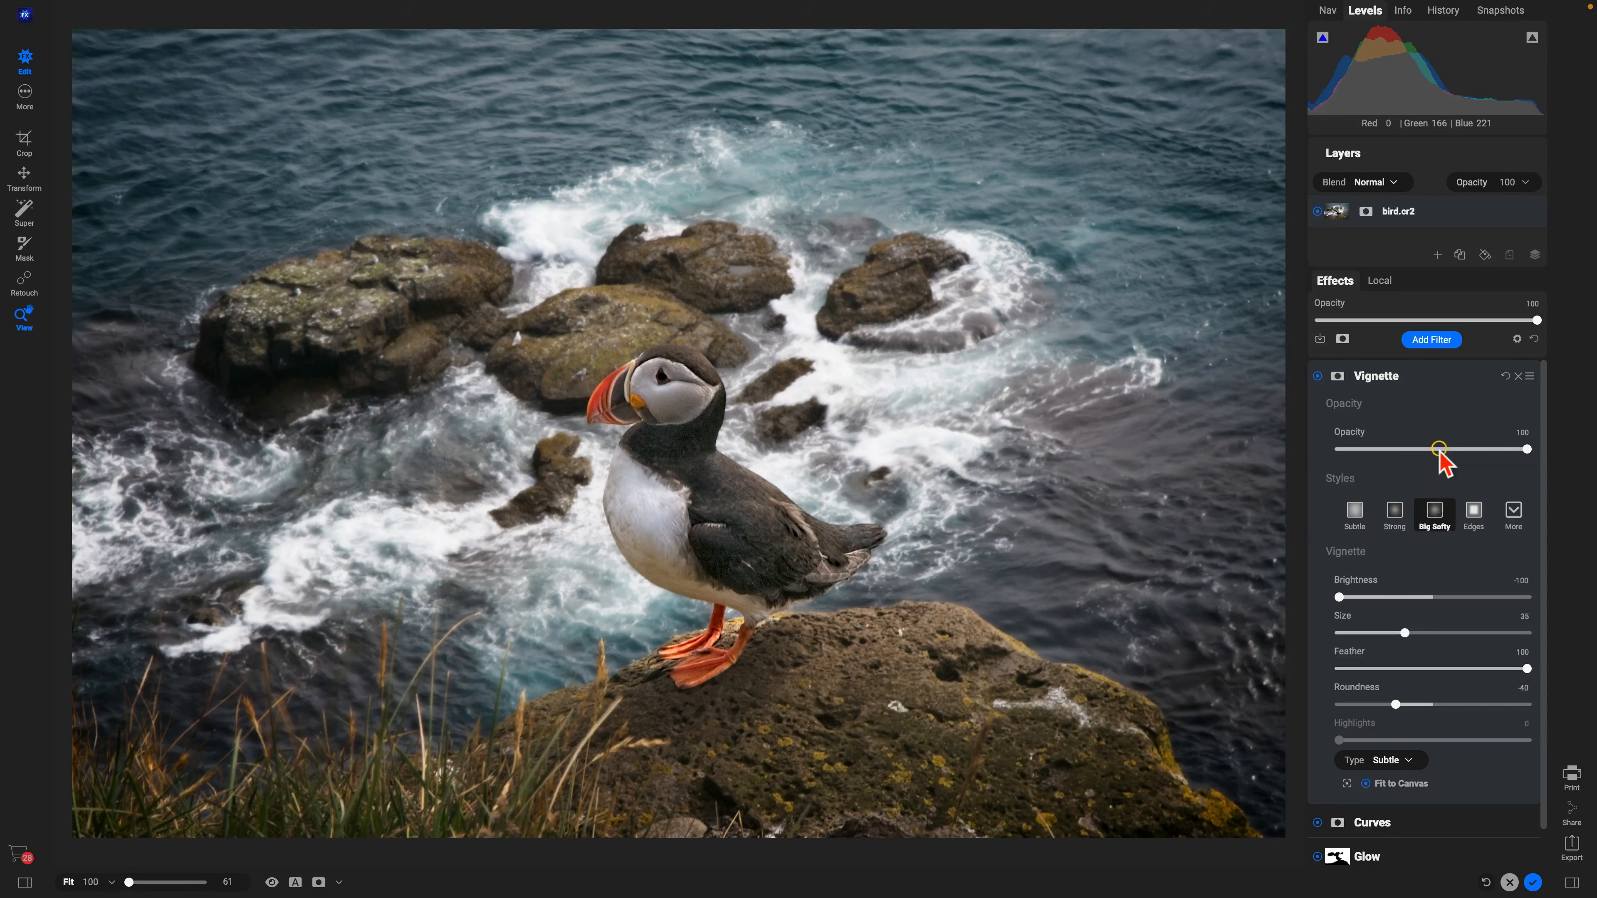
Add a Black & White filter to the puffin photo and compare it off and on
click(1440, 341)
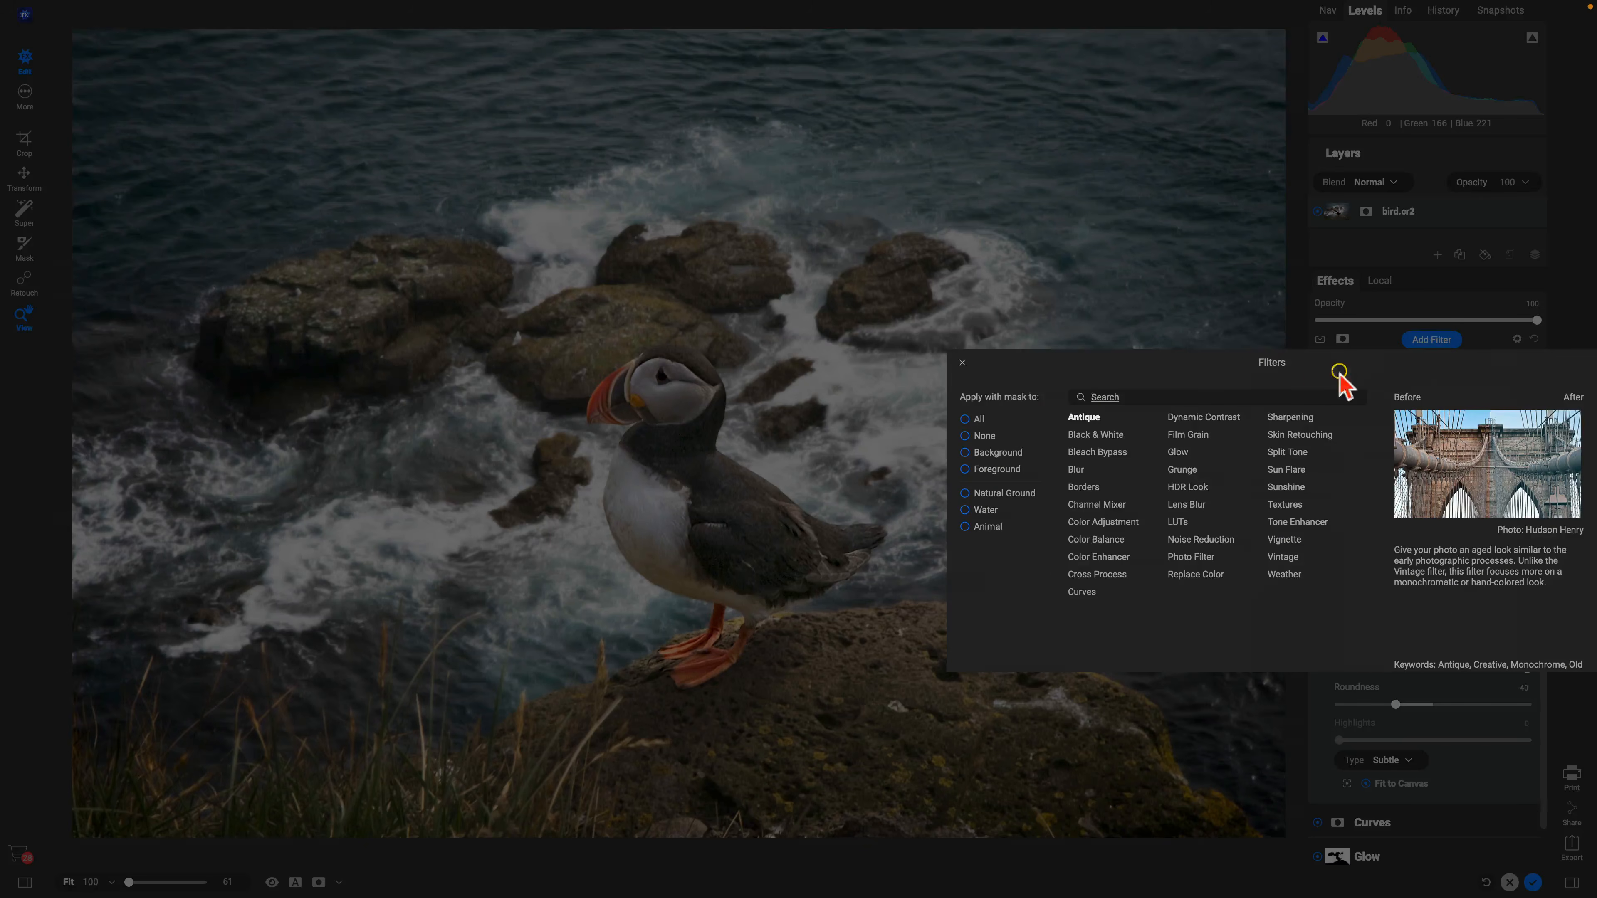
click(1108, 434)
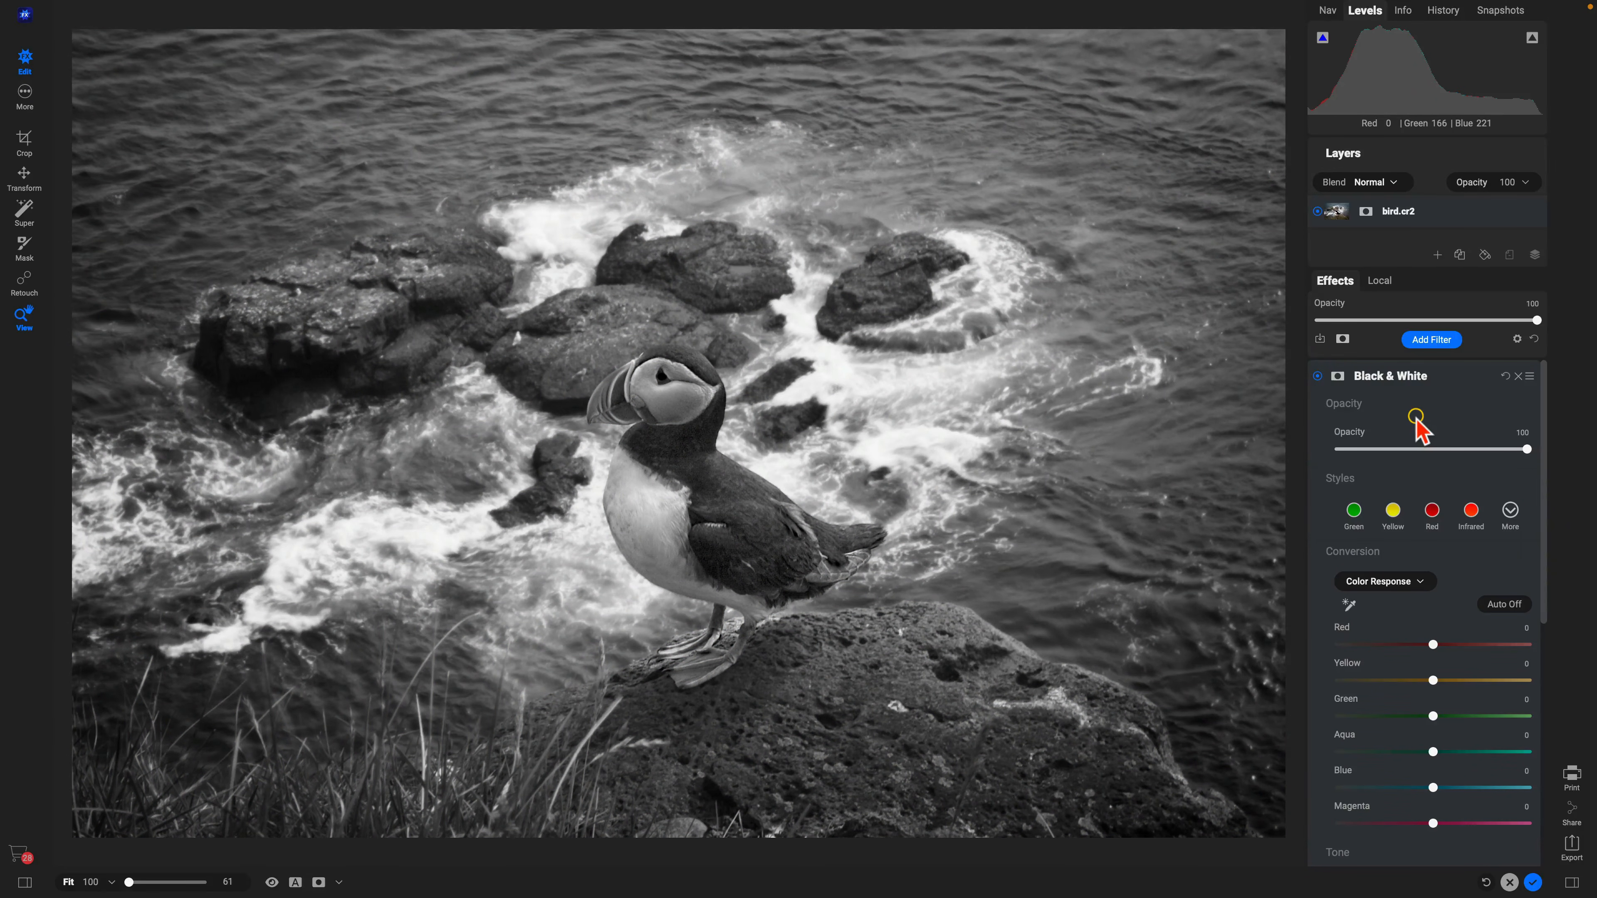
click(1318, 377)
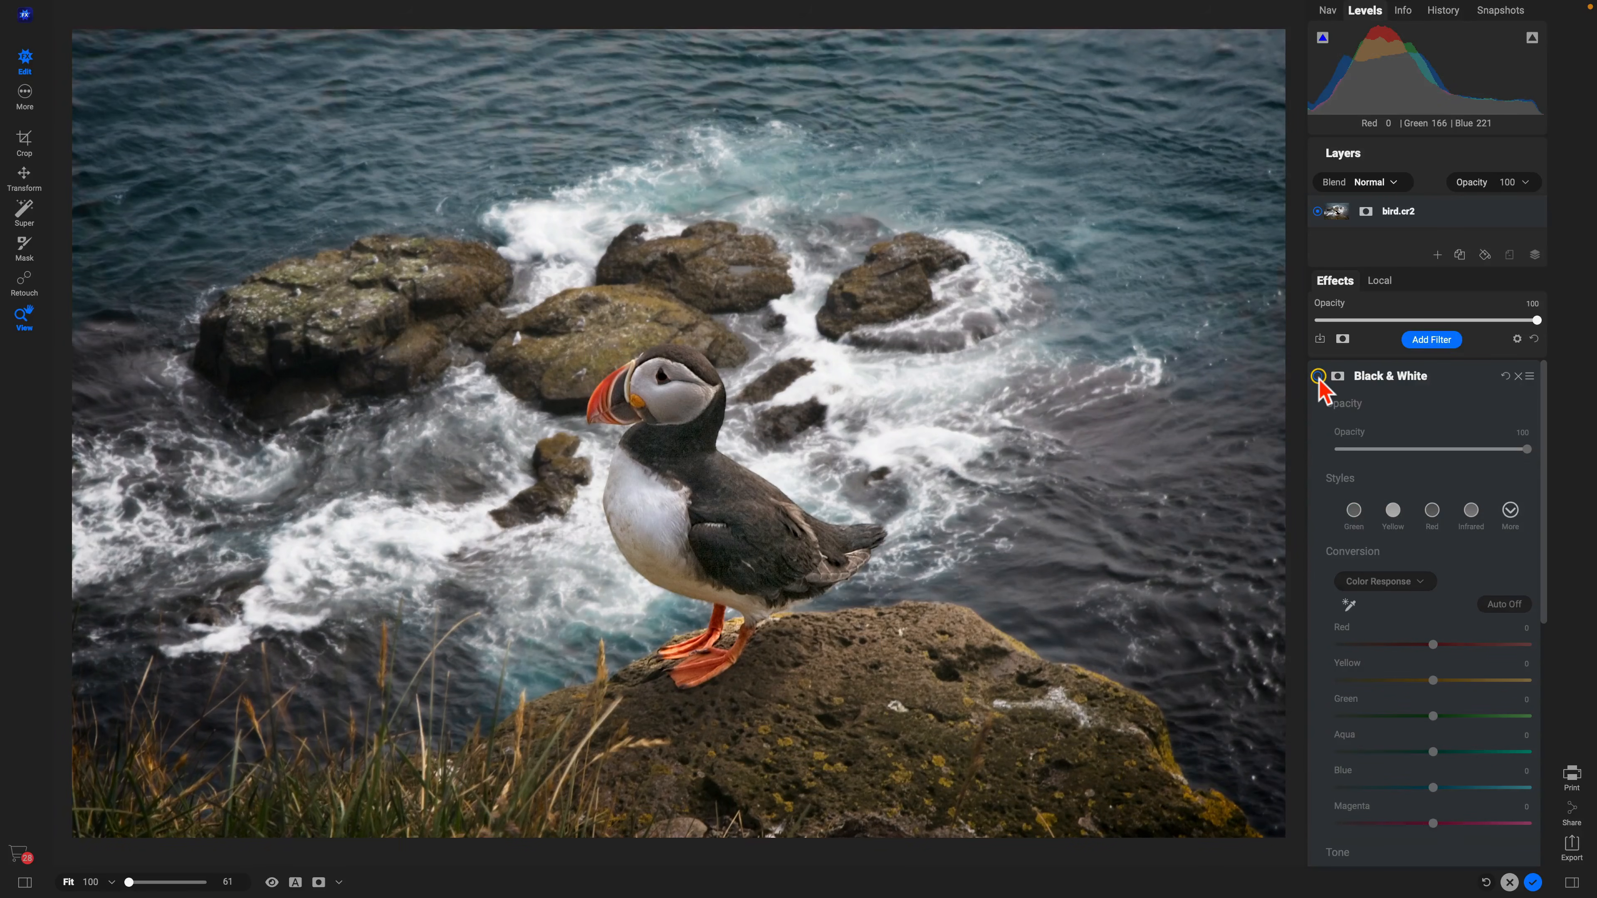
click(1319, 377)
click(1318, 377)
click(1318, 376)
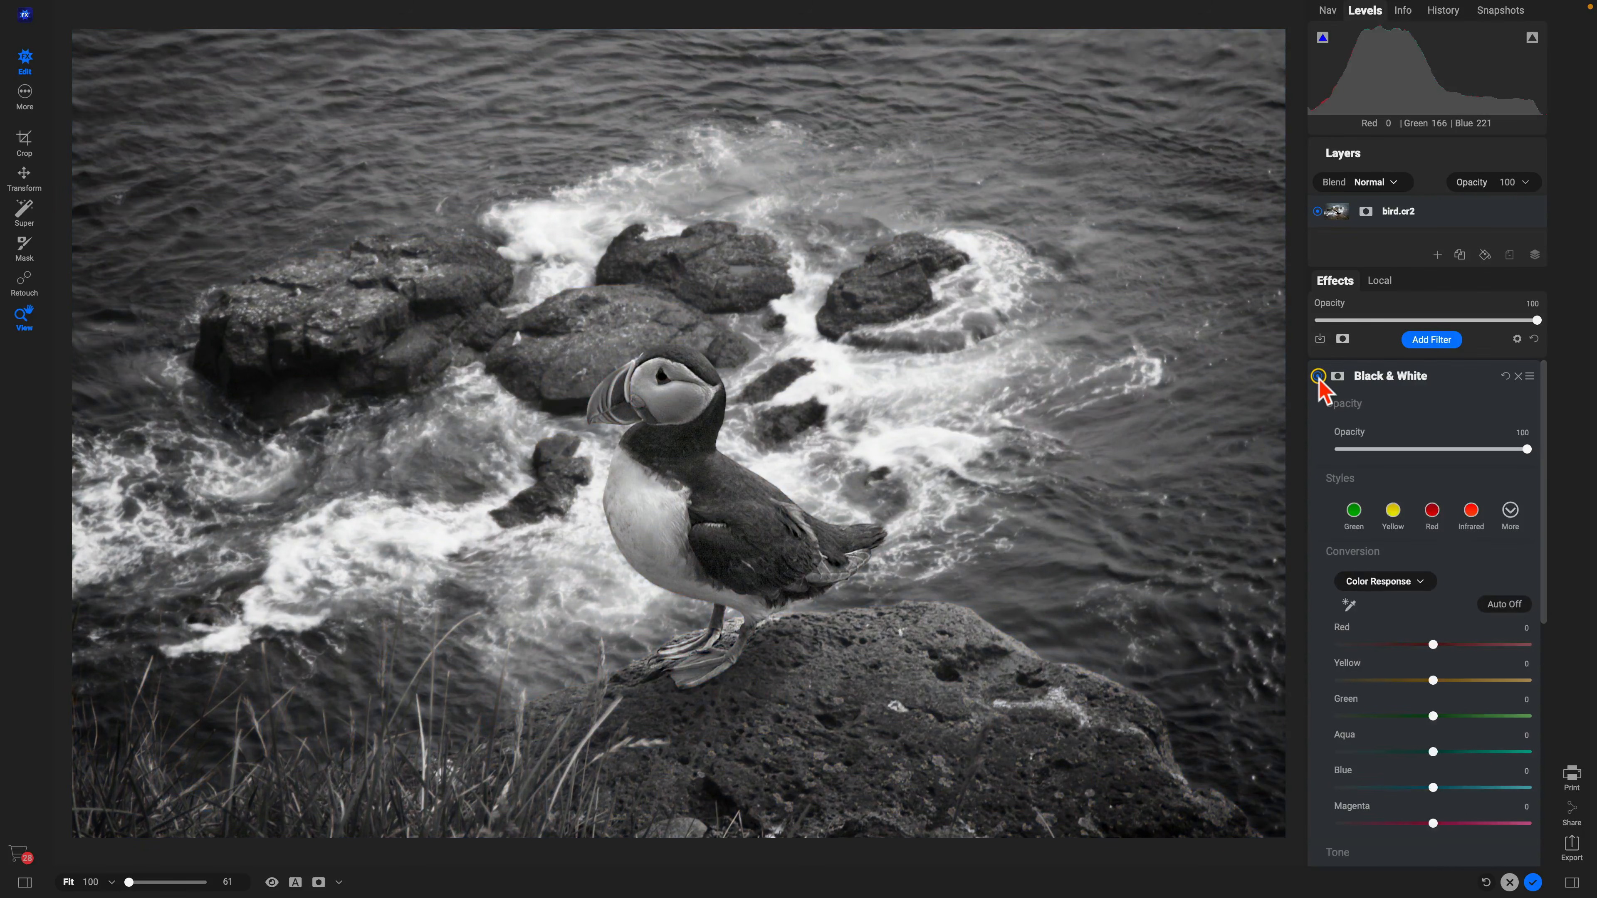
Switch off the Black & White filter and compare both the monochrome and colour edits with the original puffin photo
key(backslash)
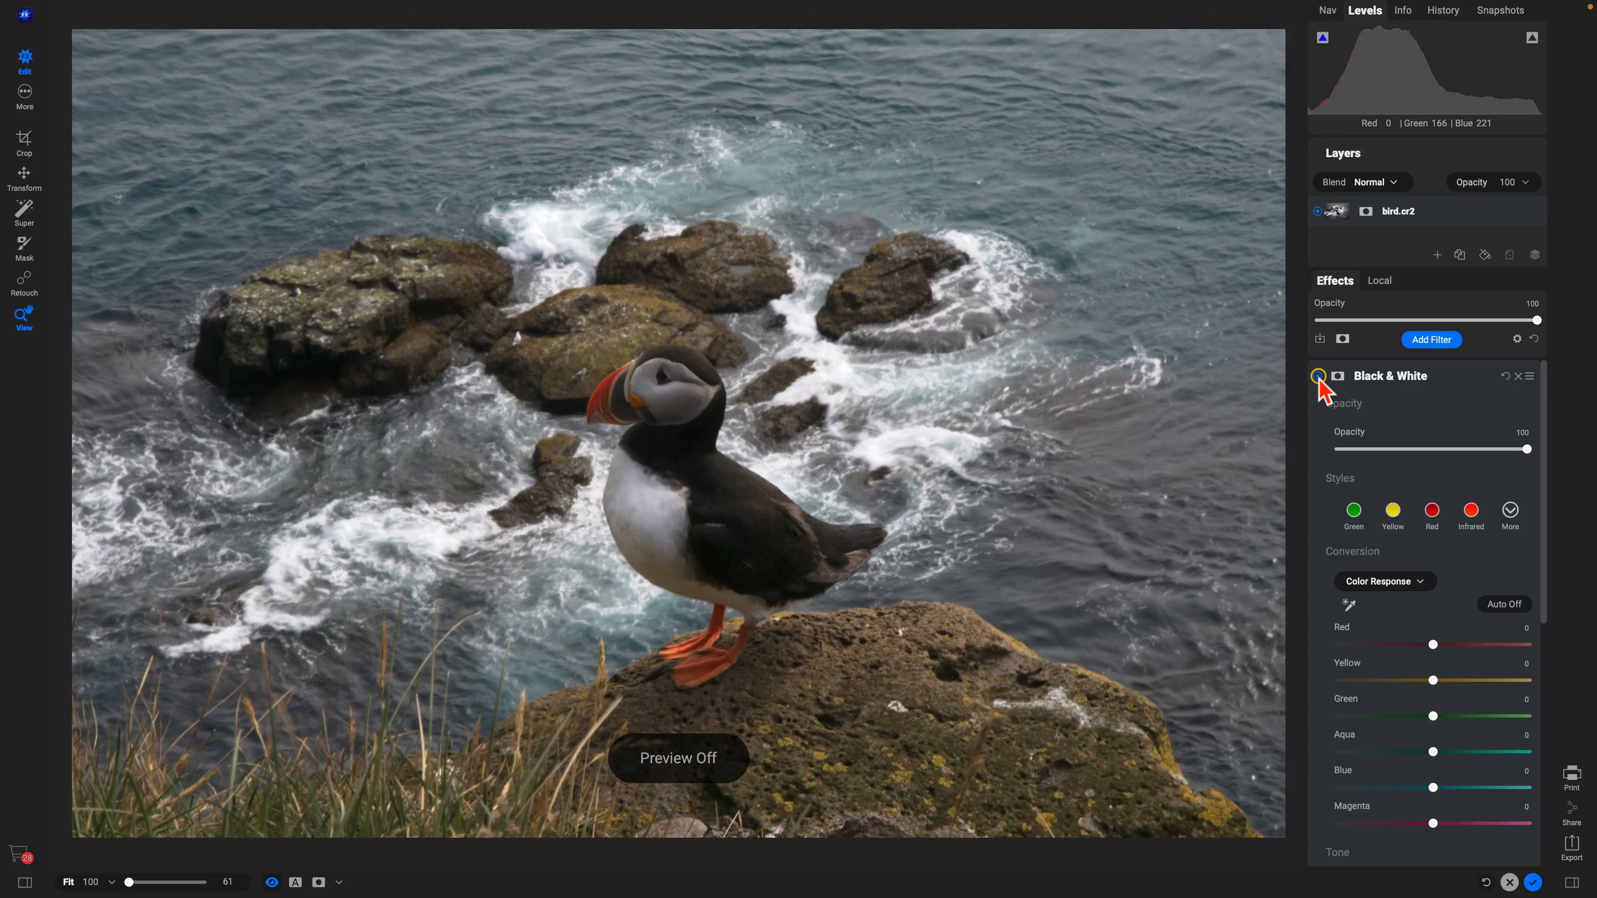
key(backslash)
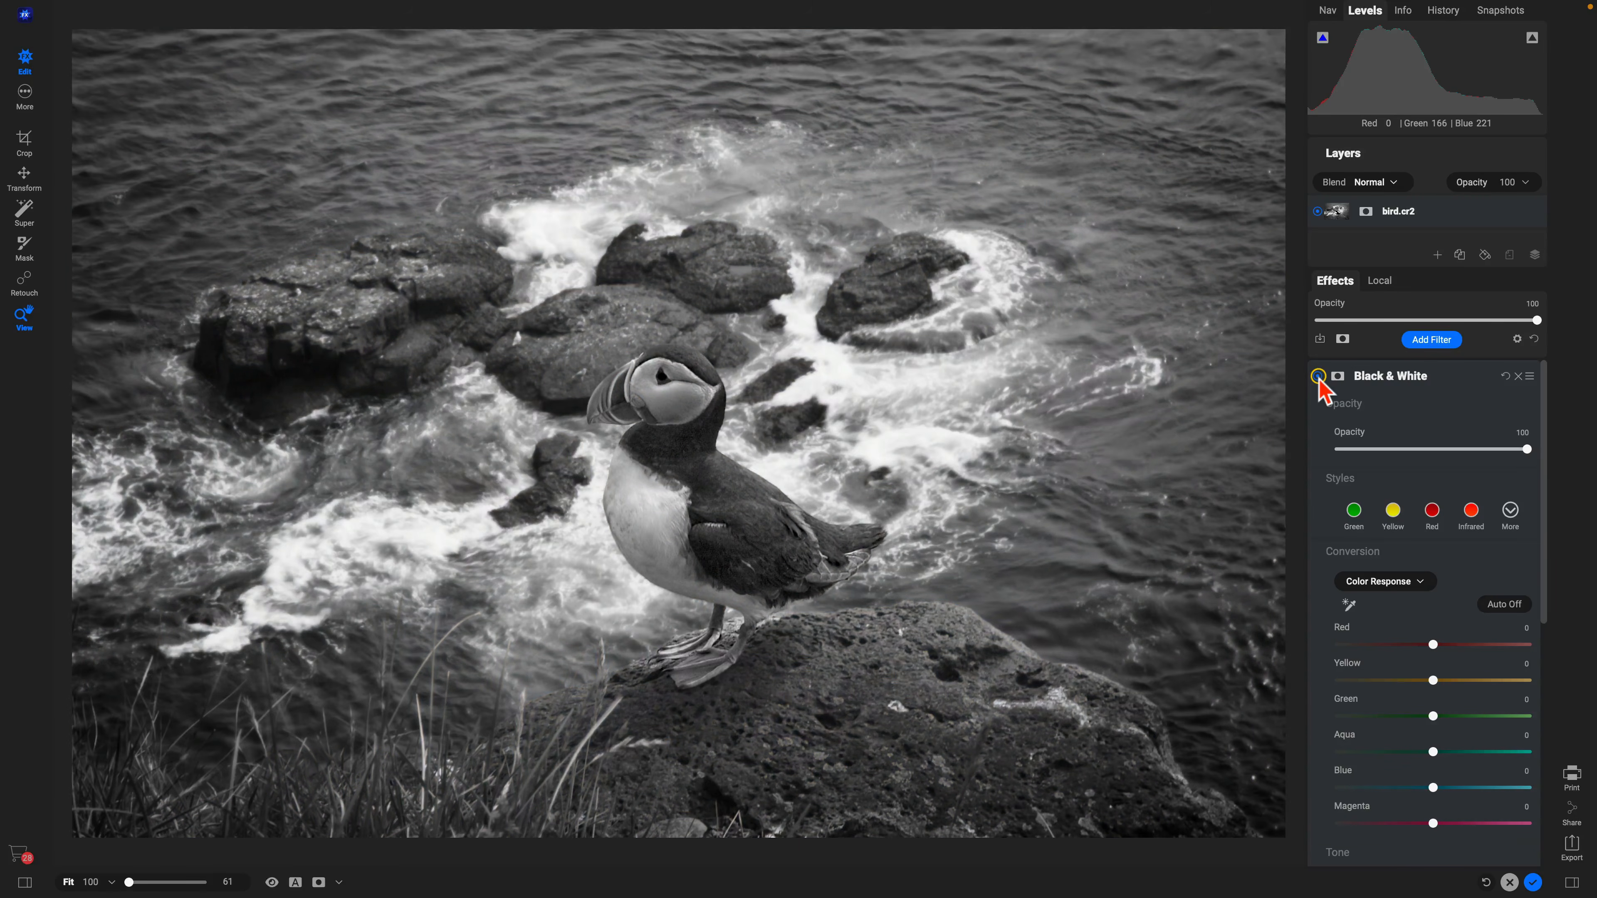
click(1318, 376)
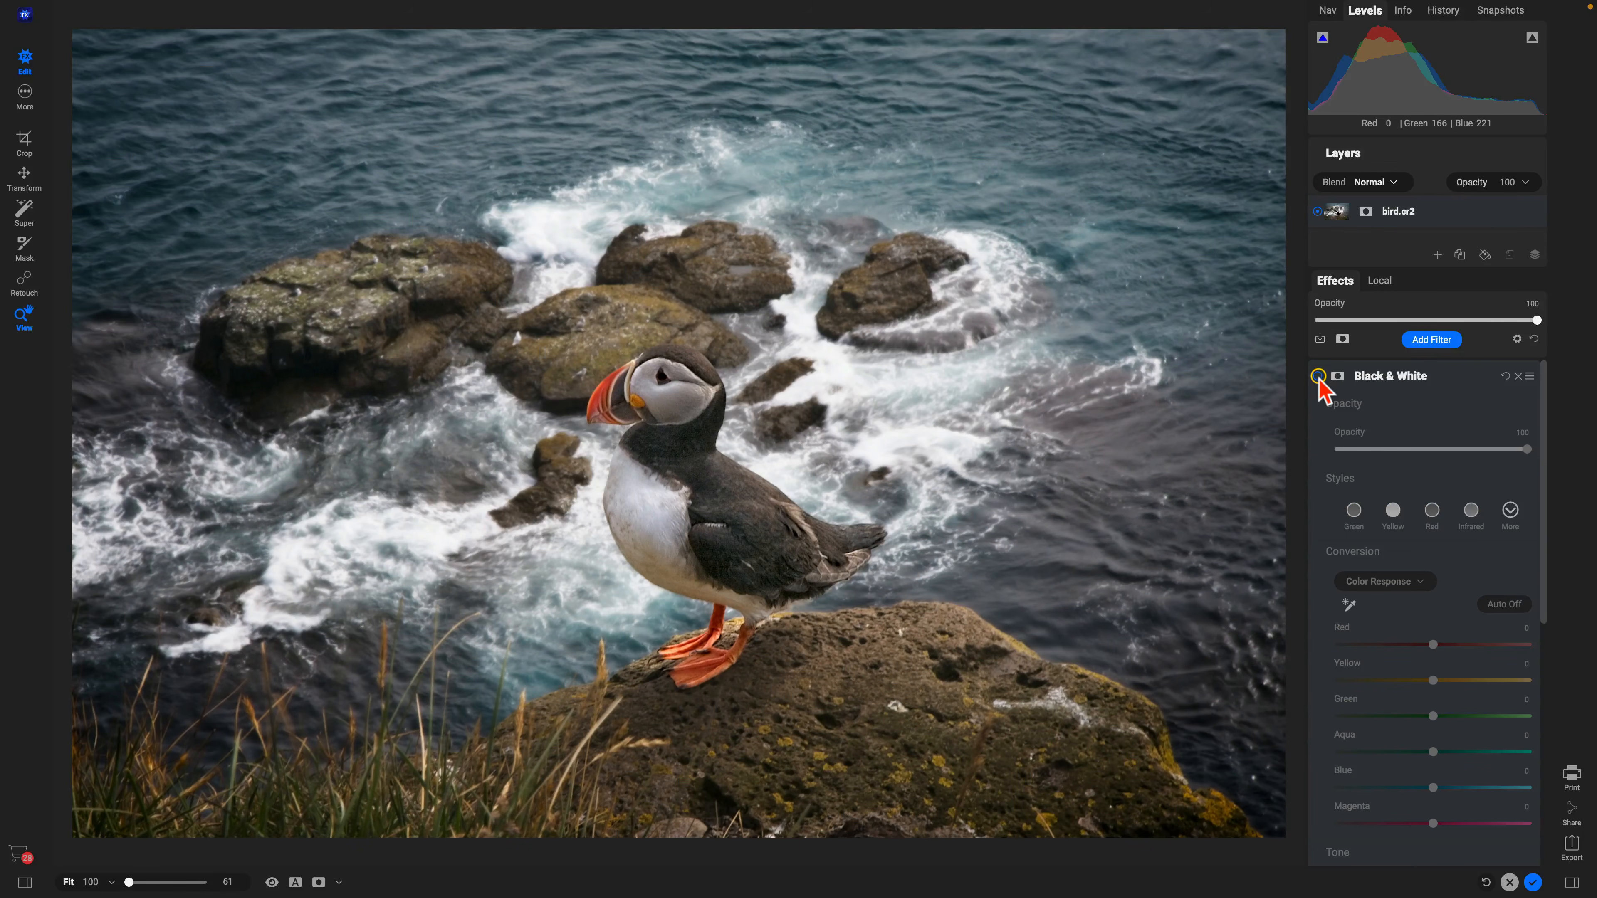
key(backslash)
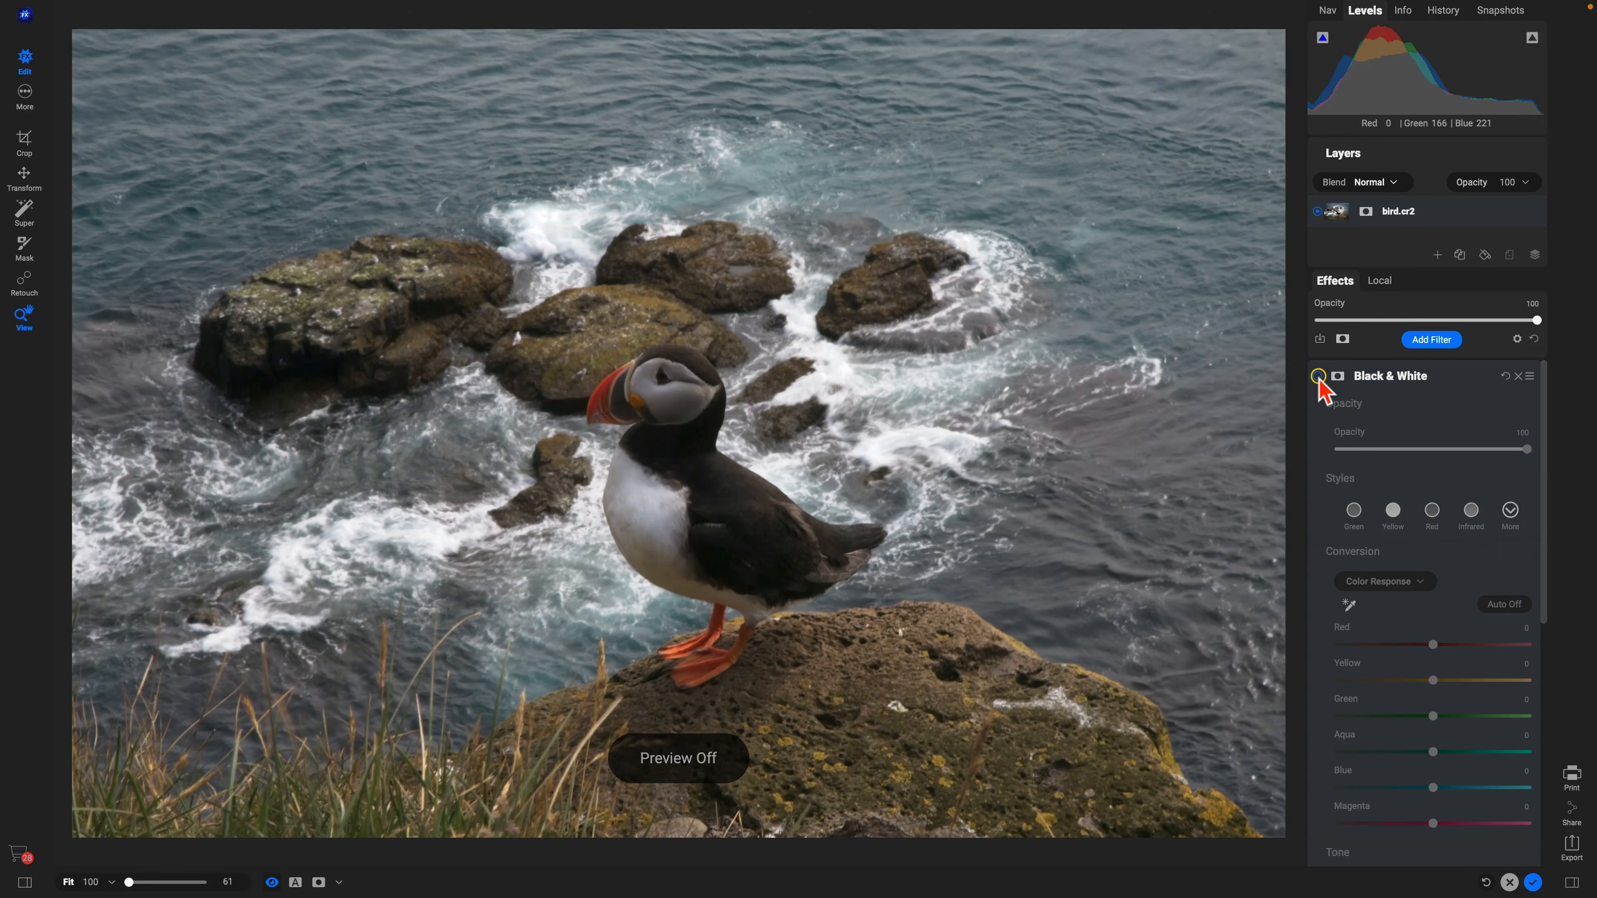
key(backslash)
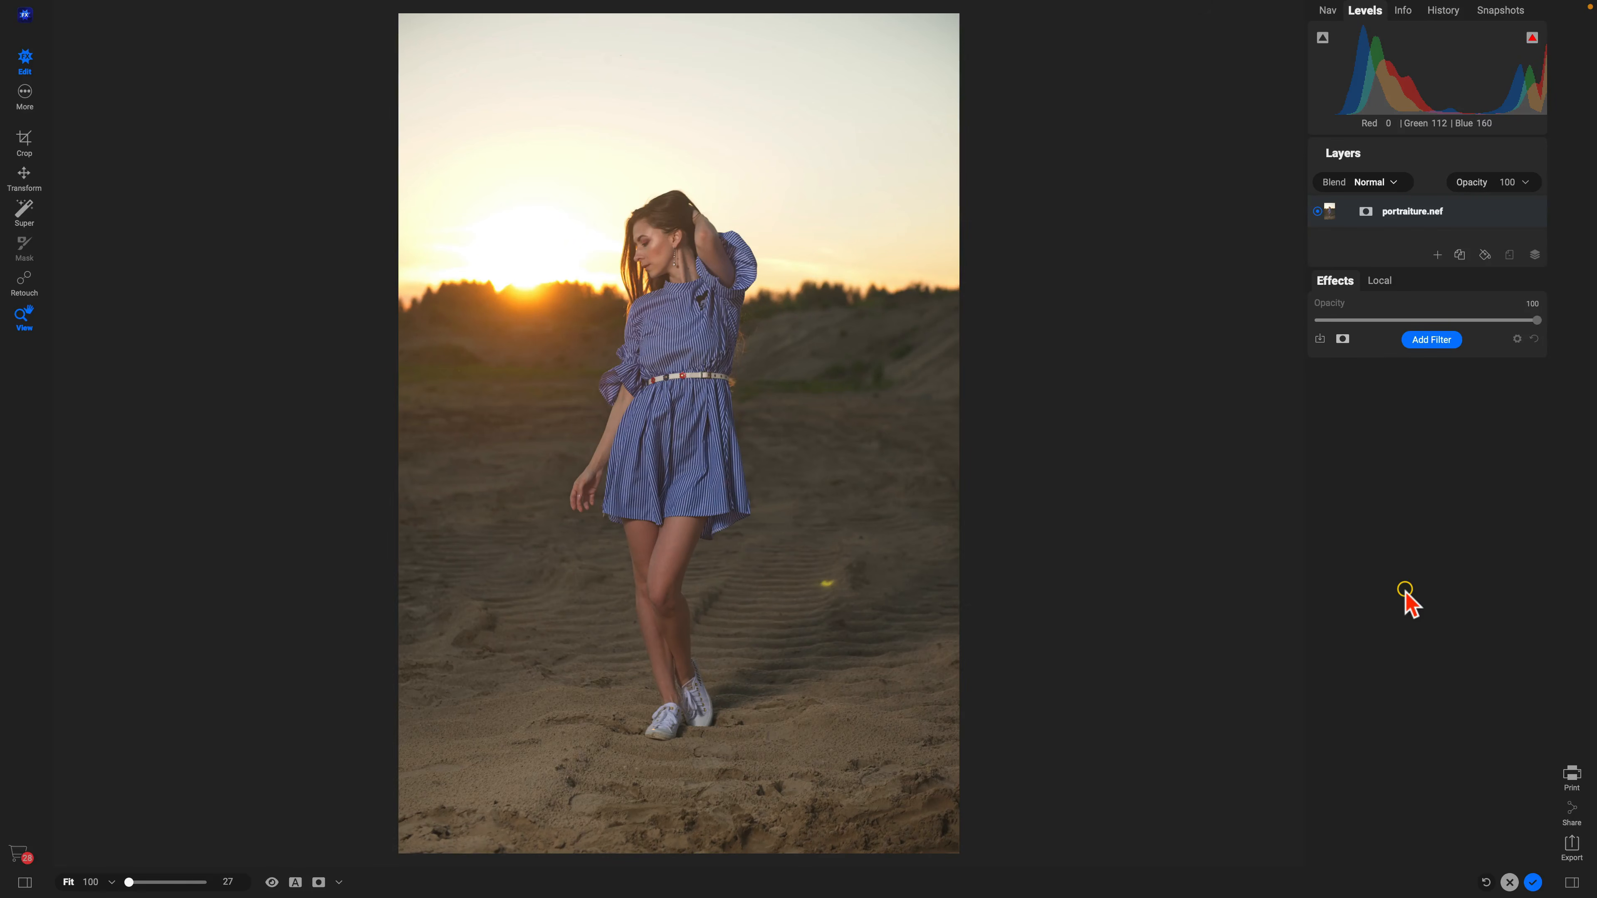
Select the sandy ground in the portrait with Super Select and apply Dynamic Contrast in the Natural style
key(w)
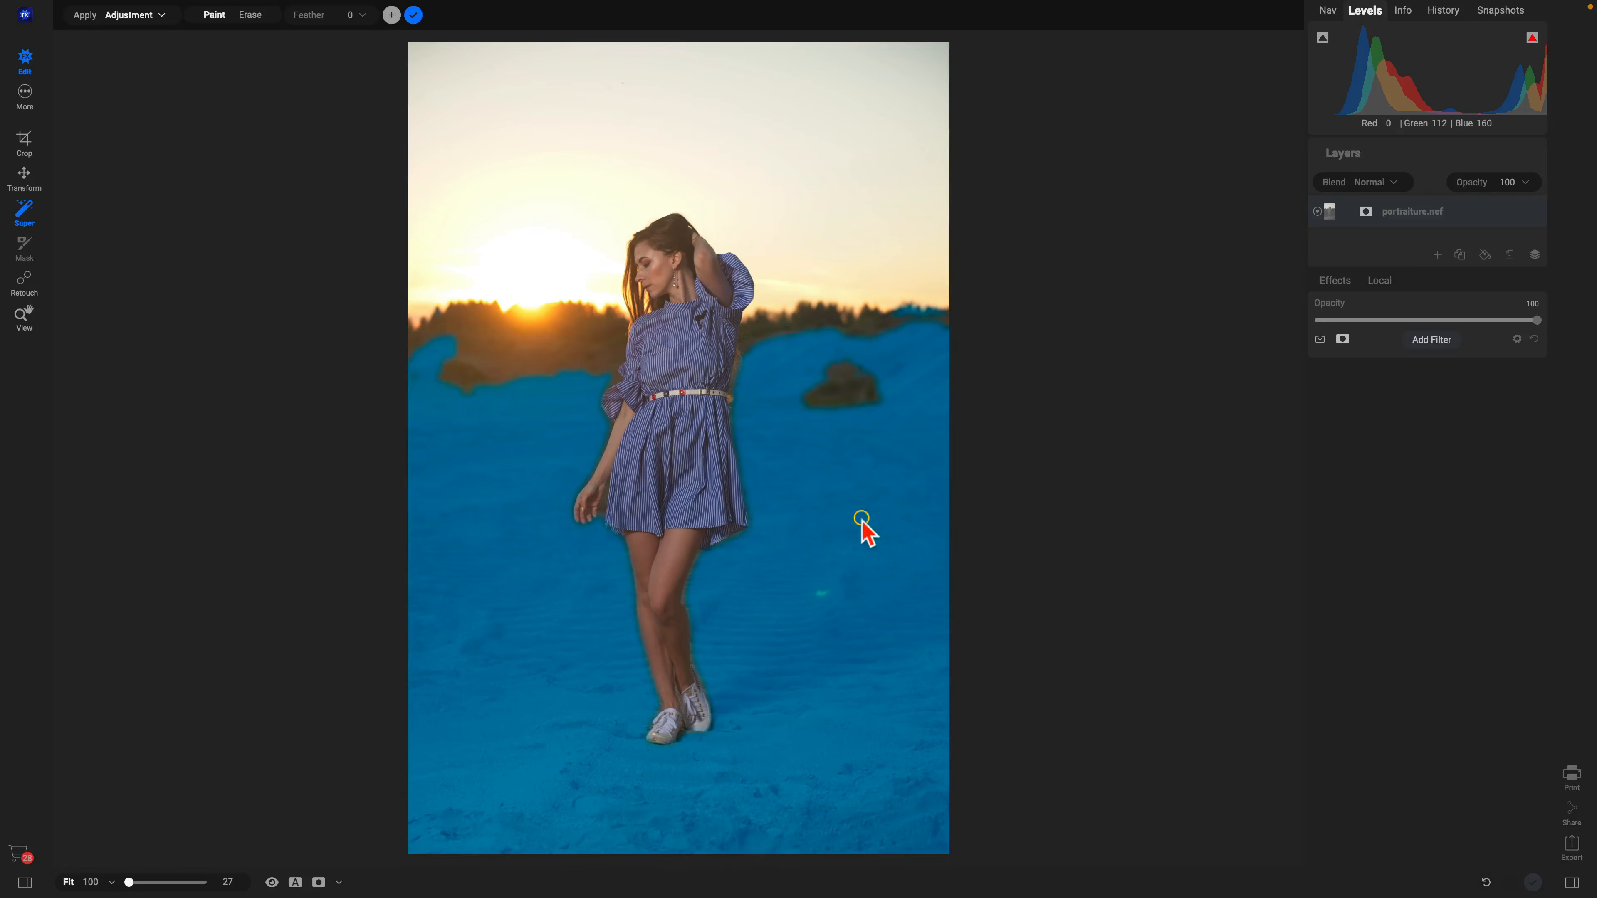
click(764, 603)
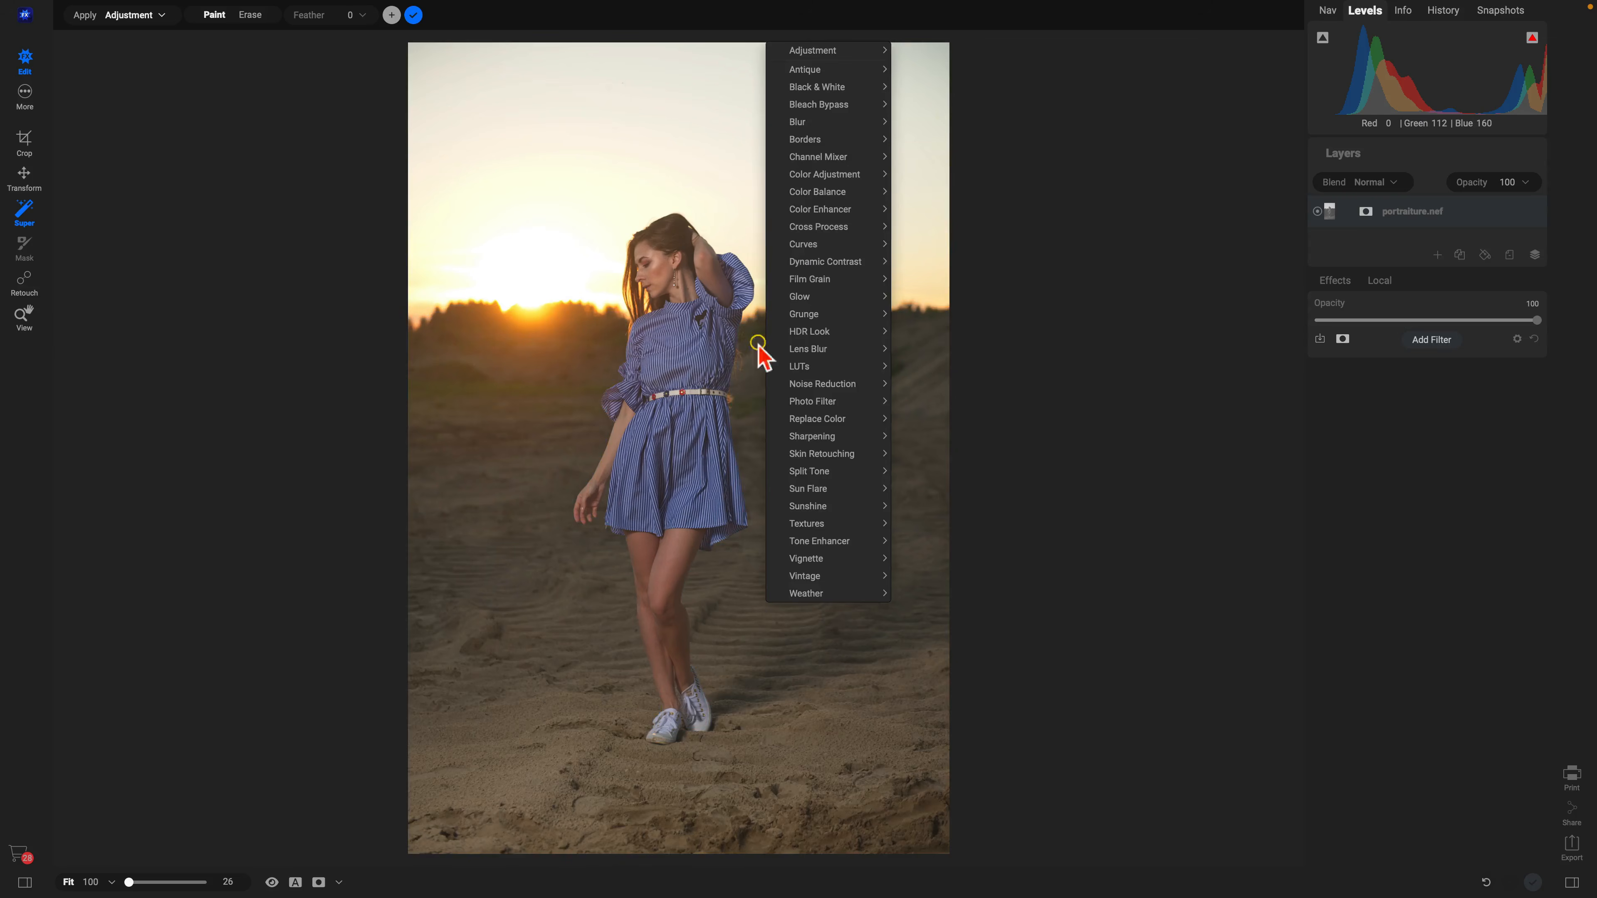
mouse_move(815, 278)
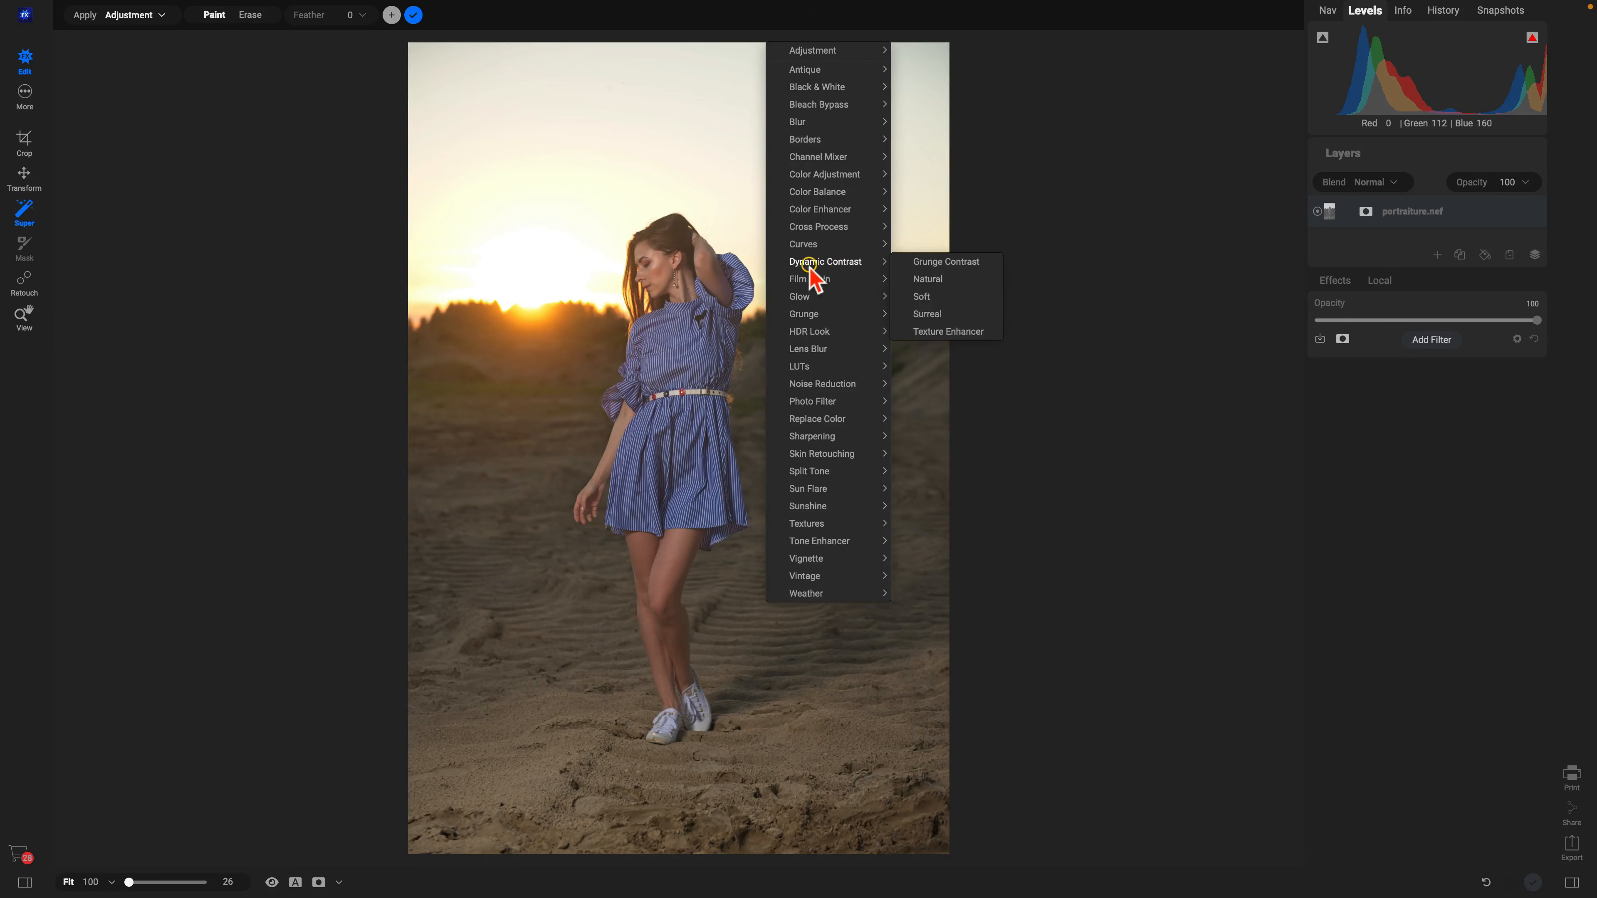
click(924, 282)
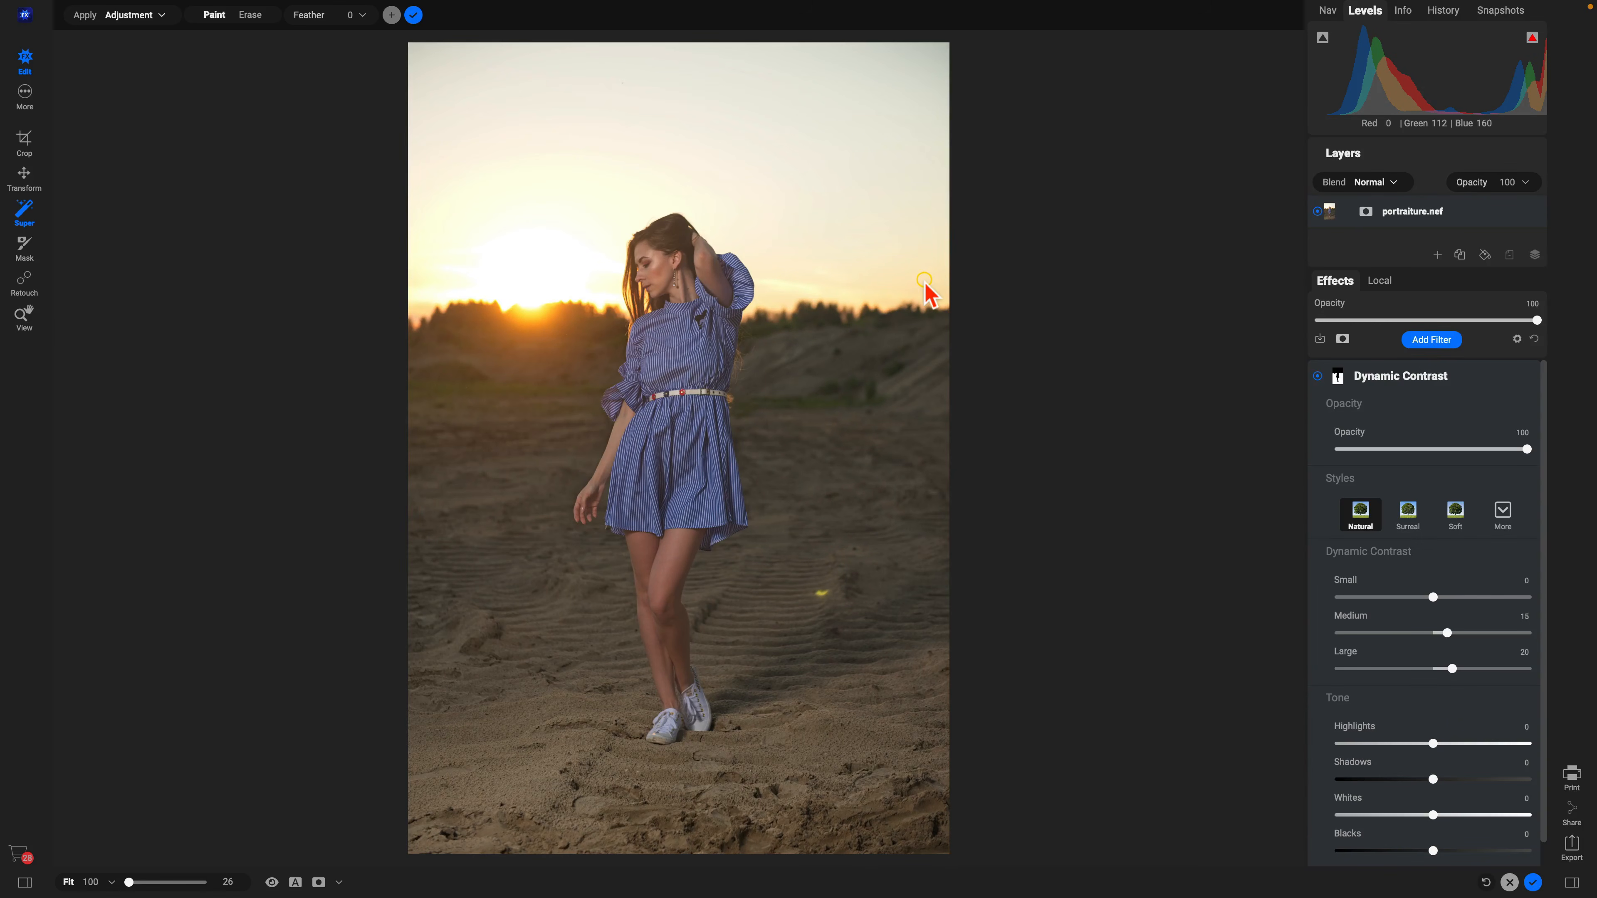
Select the woman with Super Select and apply a Curves filter in the Lighten Mids style
click(682, 381)
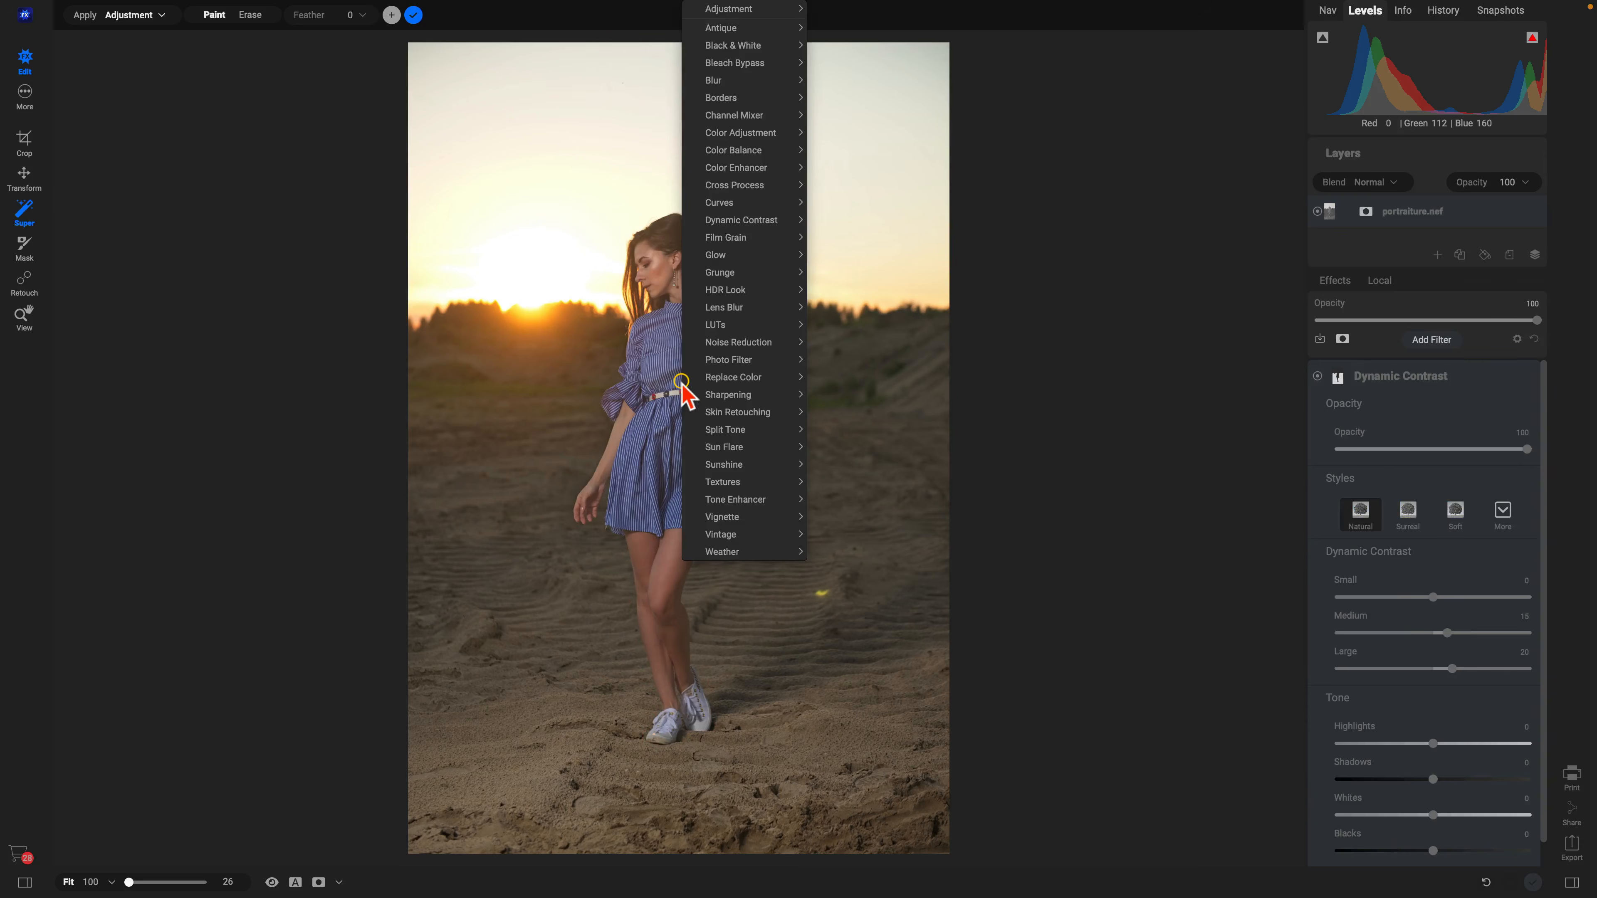
mouse_move(748, 206)
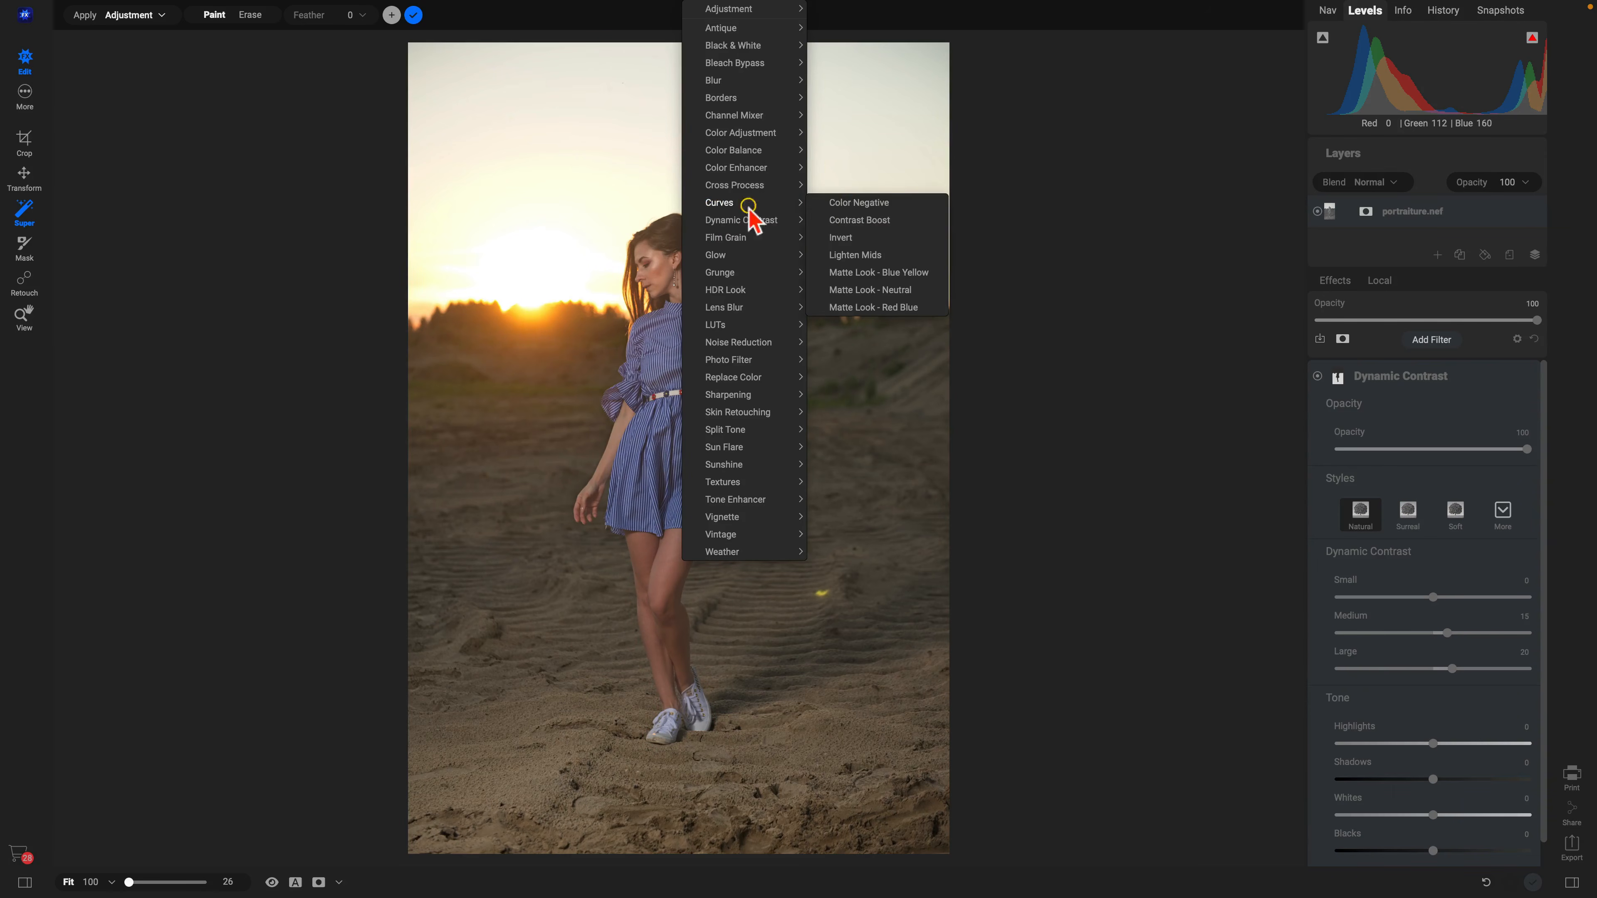
click(870, 255)
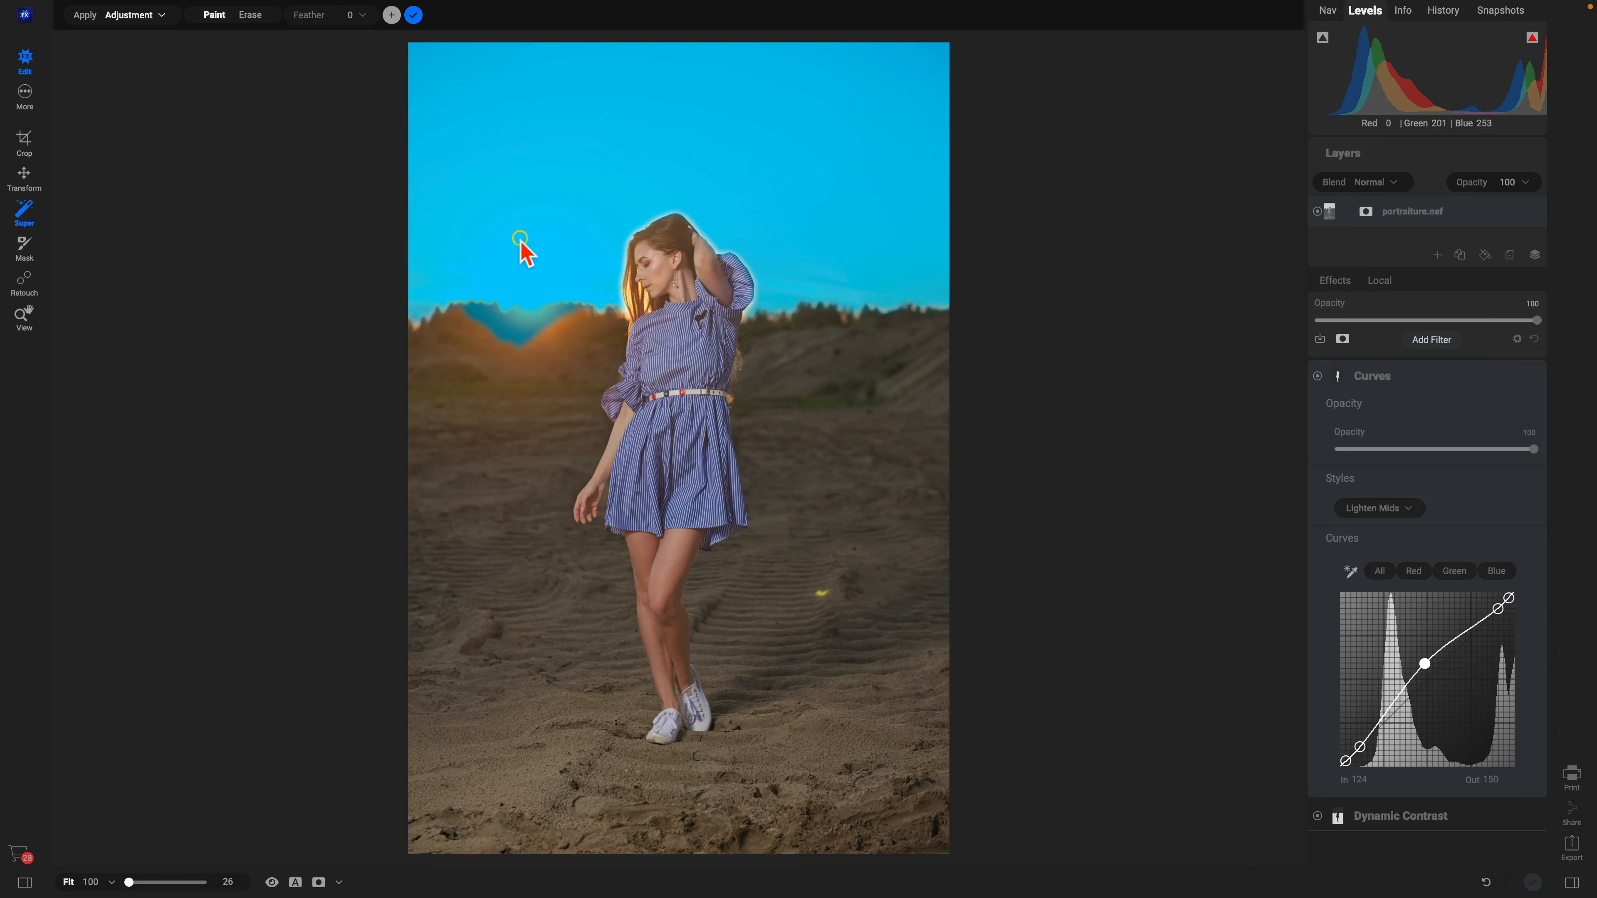
Select the sunset sky with Super Select, apply a Glow filter in the Dark Glow style, and set Feather to 100
click(521, 242)
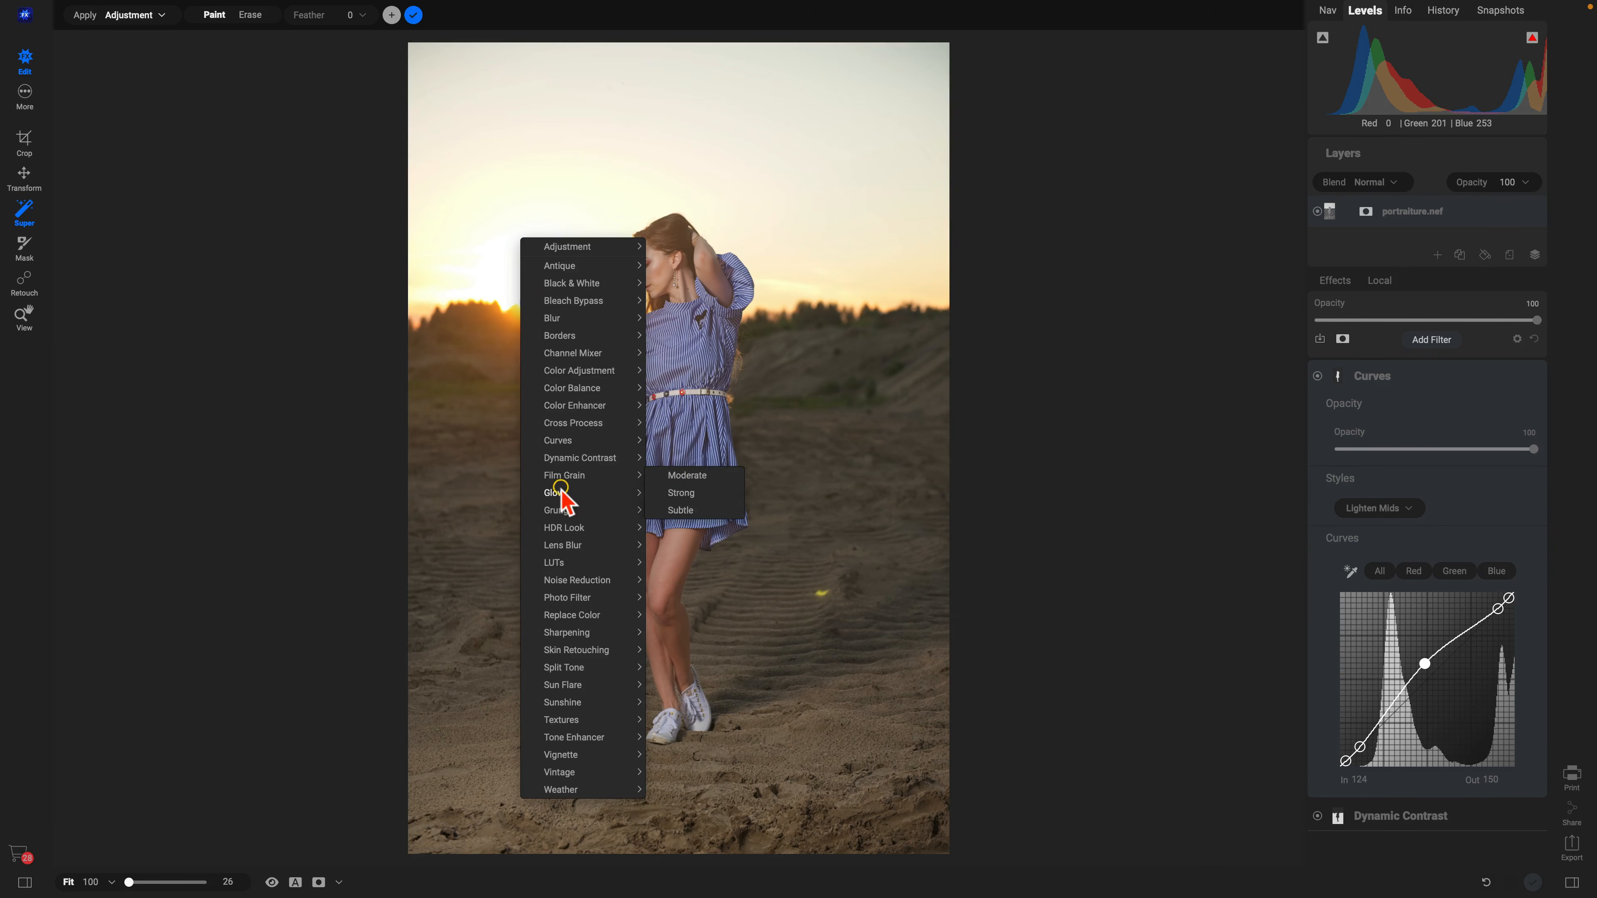
mouse_move(563, 495)
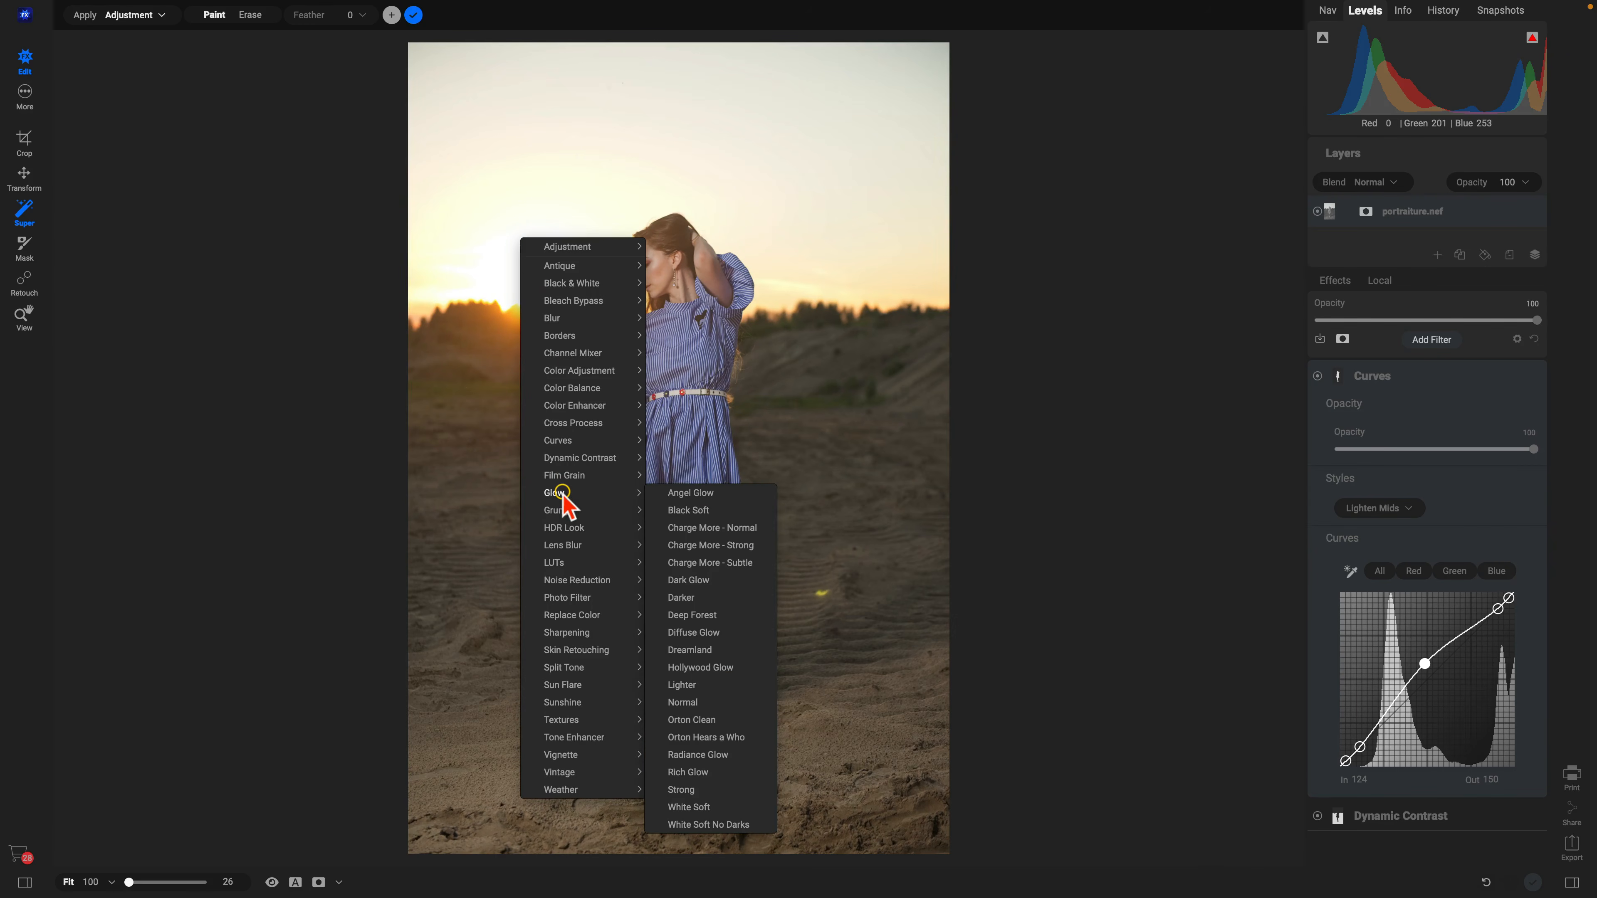
click(700, 580)
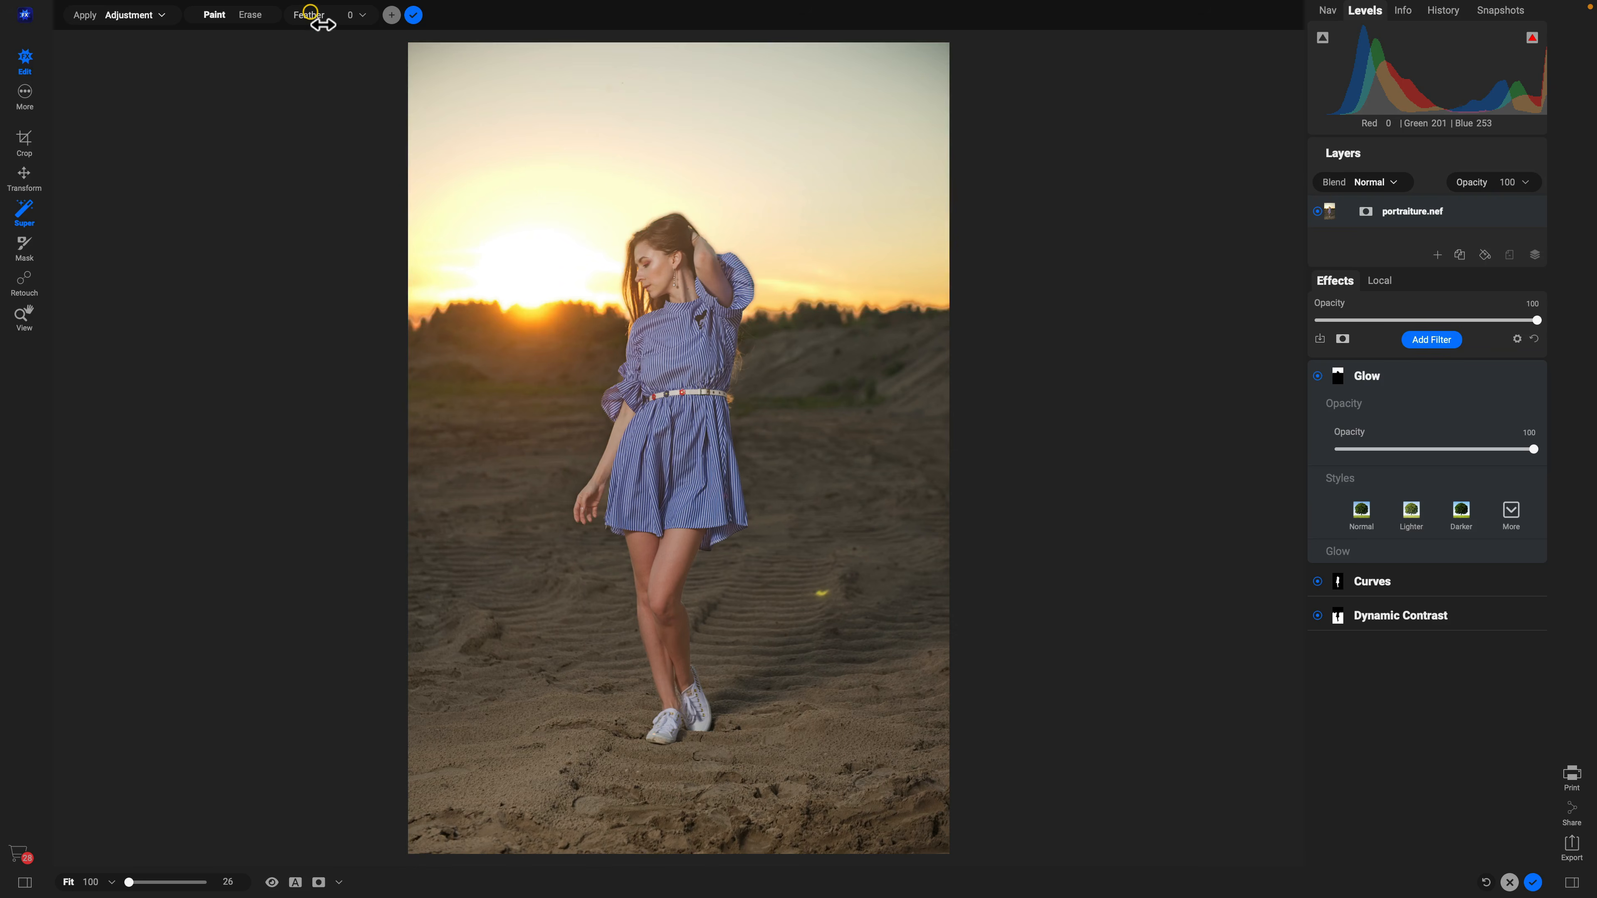
drag(313, 15, 475, 30)
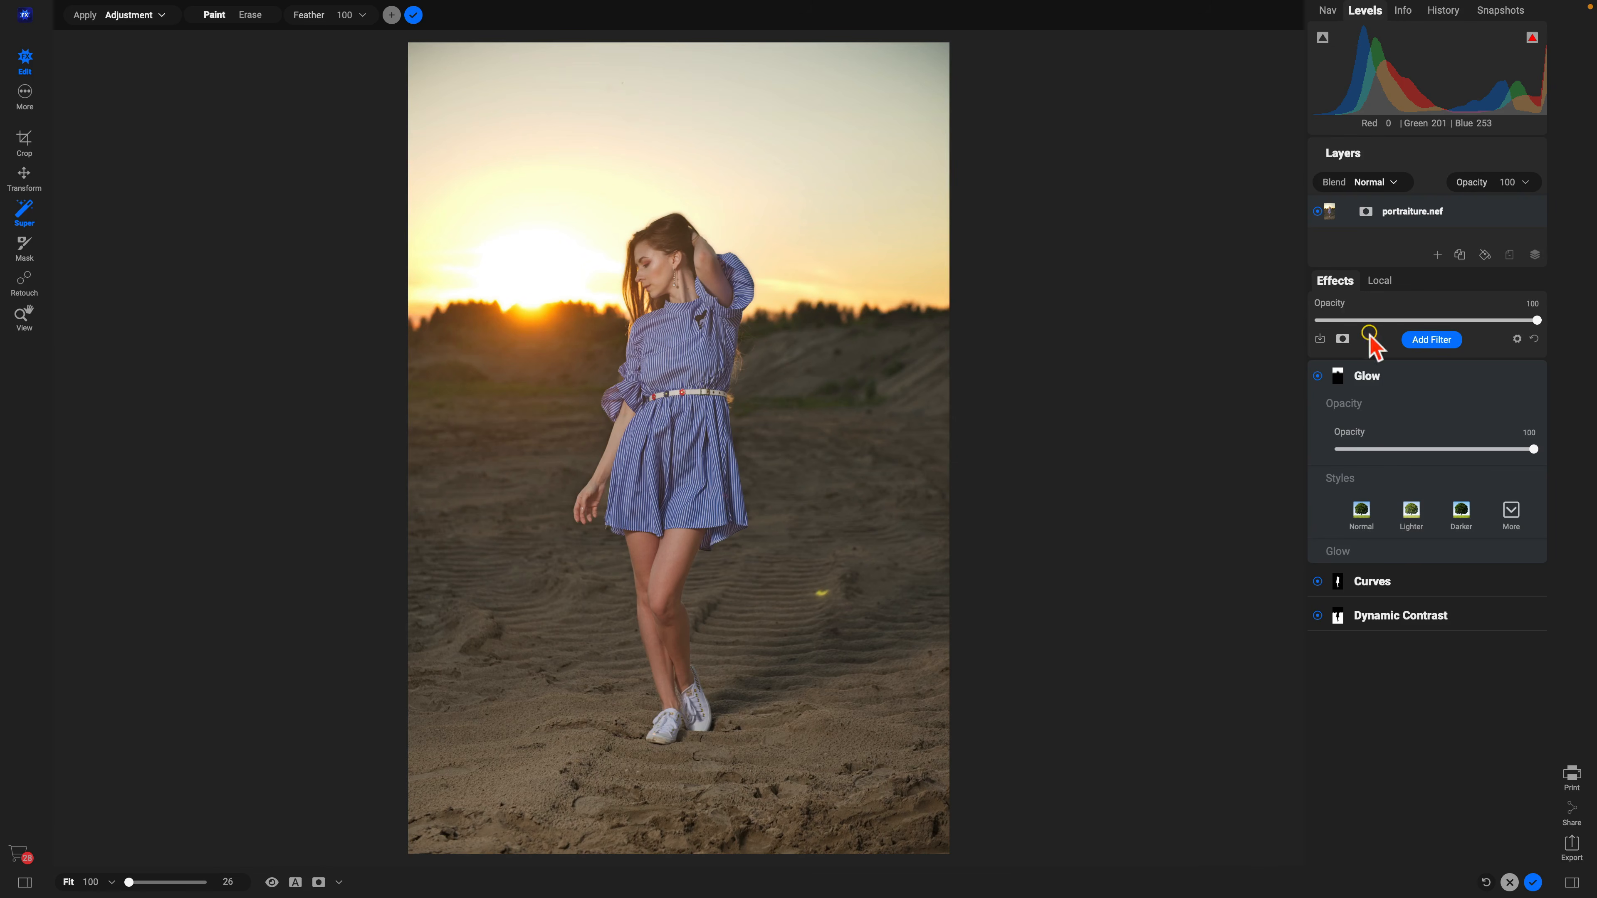
Add a Vignette filter in the Big Softy style to the portrait and leave Super Select
click(1429, 340)
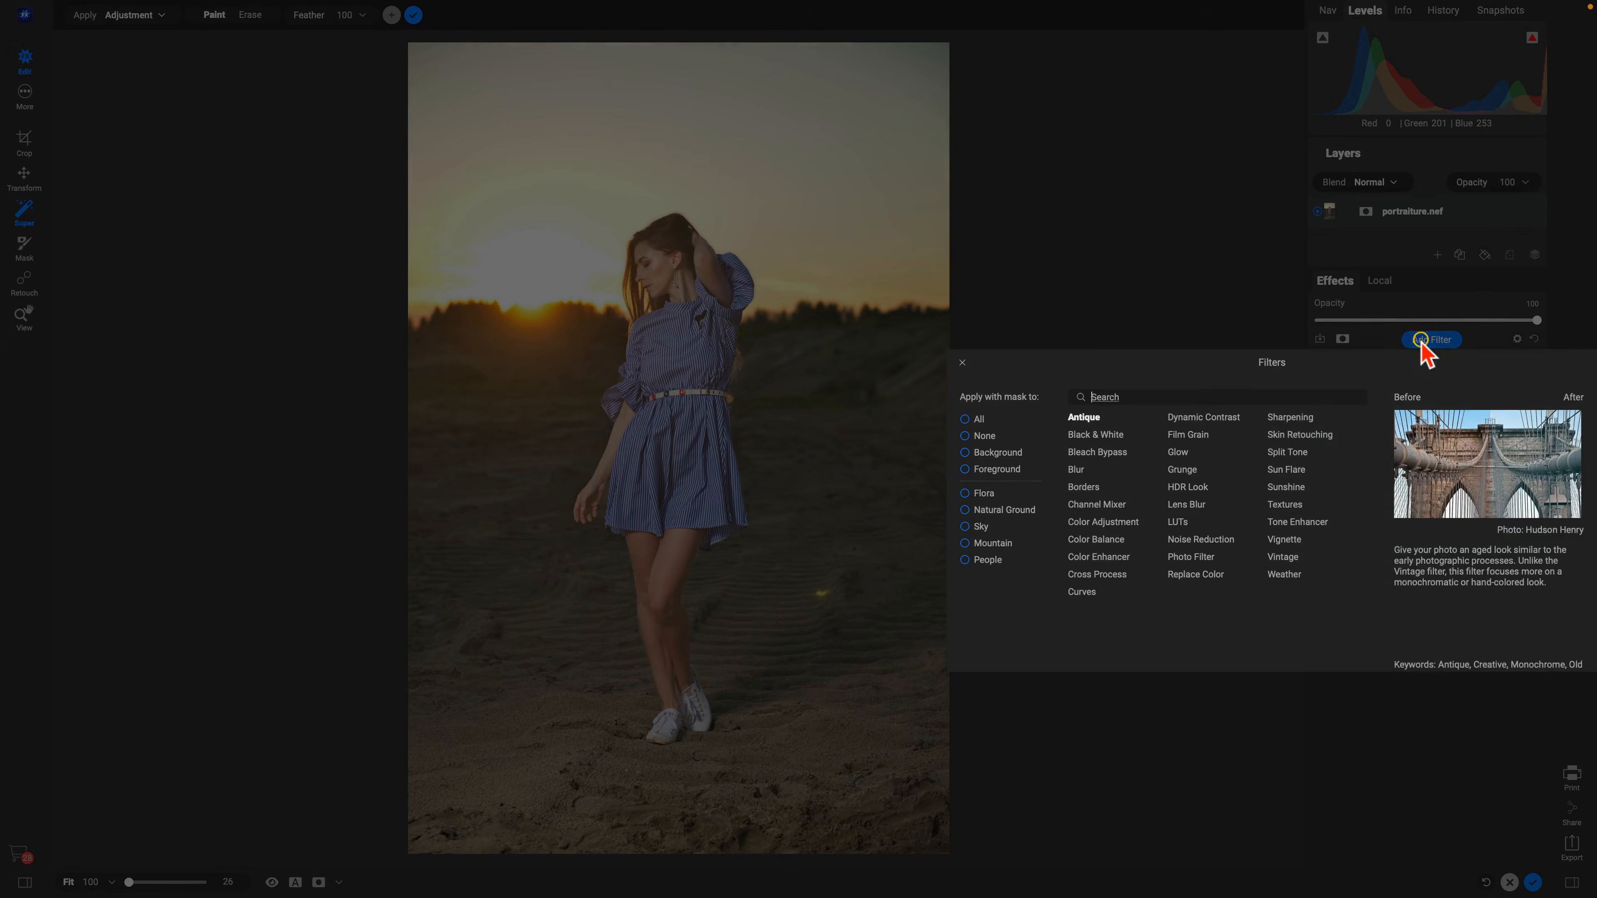
click(1284, 539)
click(1433, 513)
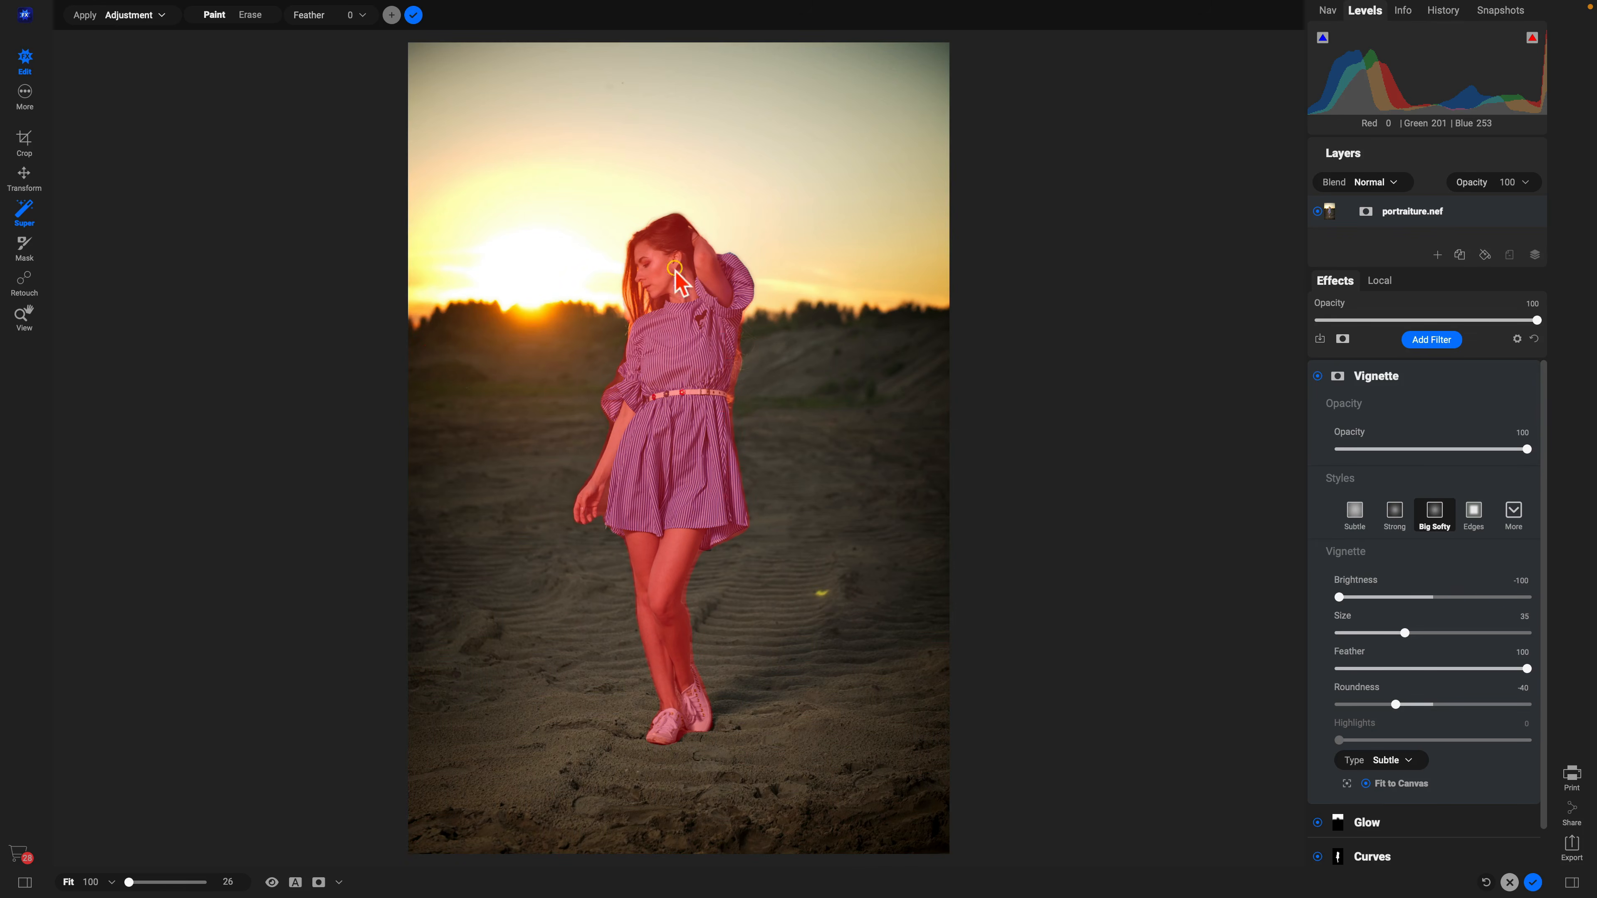
key(z)
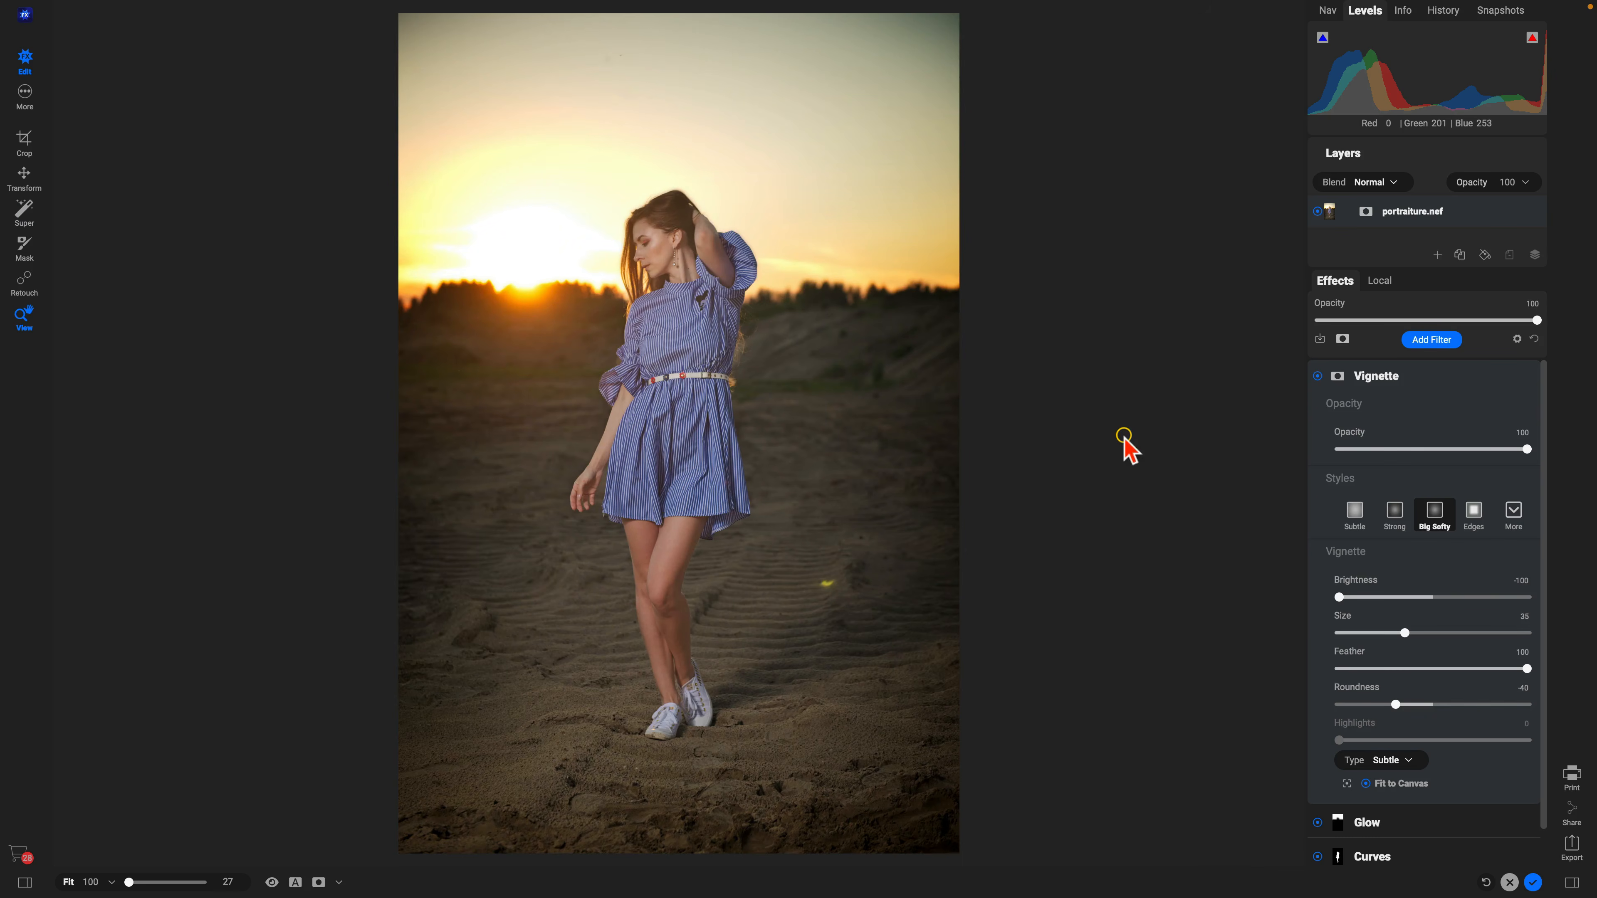
Add a Black & White filter in the Deep Blacks style to the portrait
click(1433, 340)
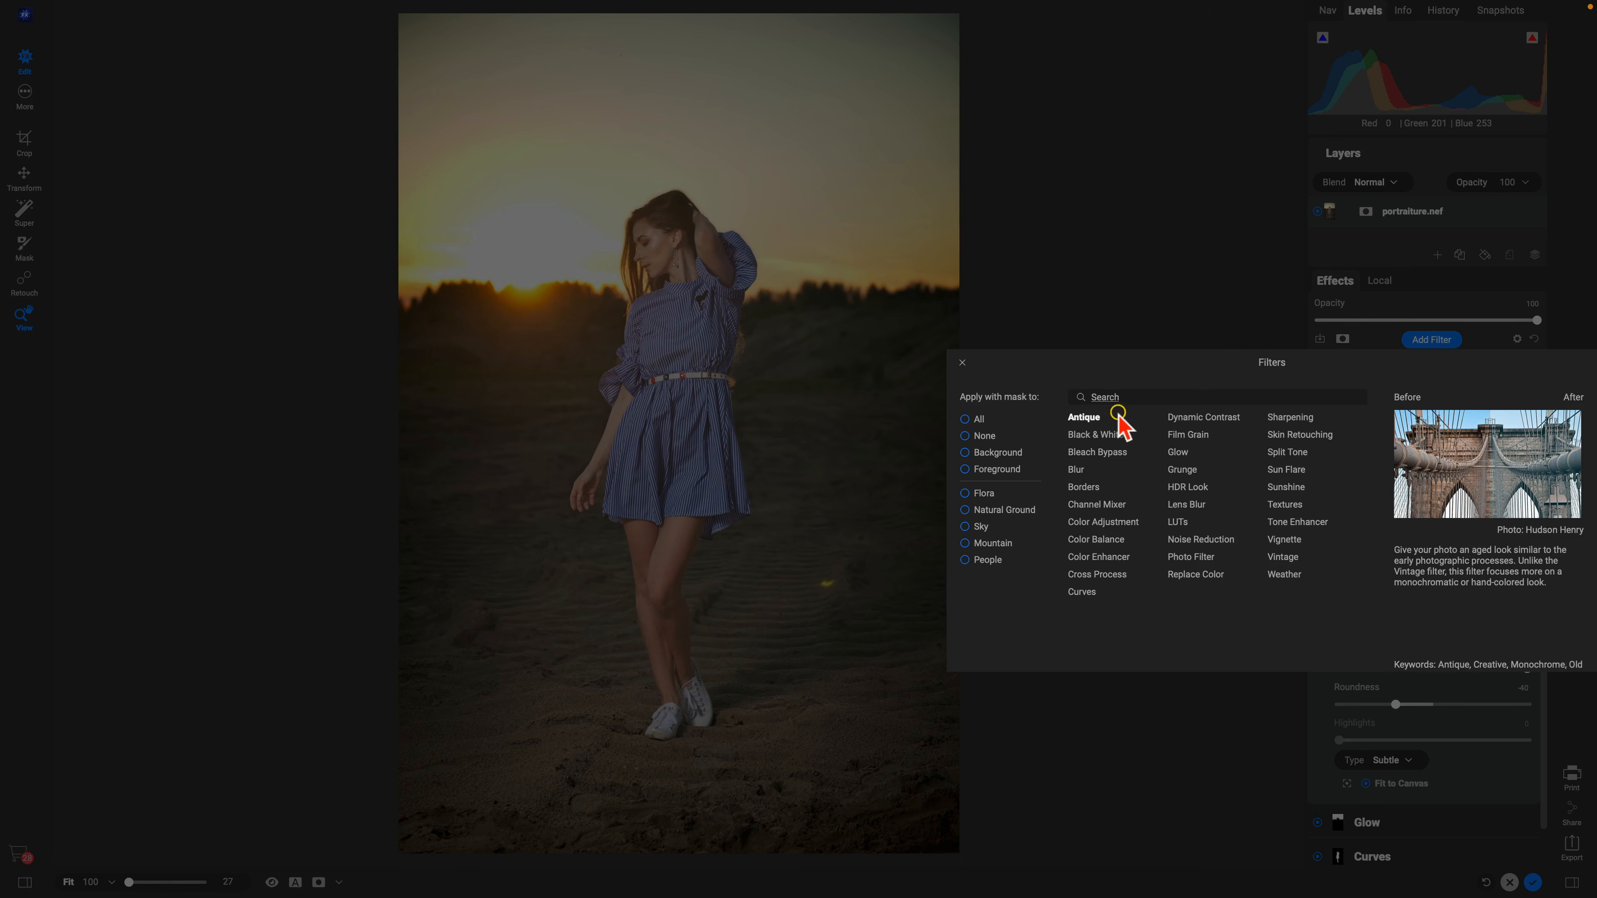
click(1099, 436)
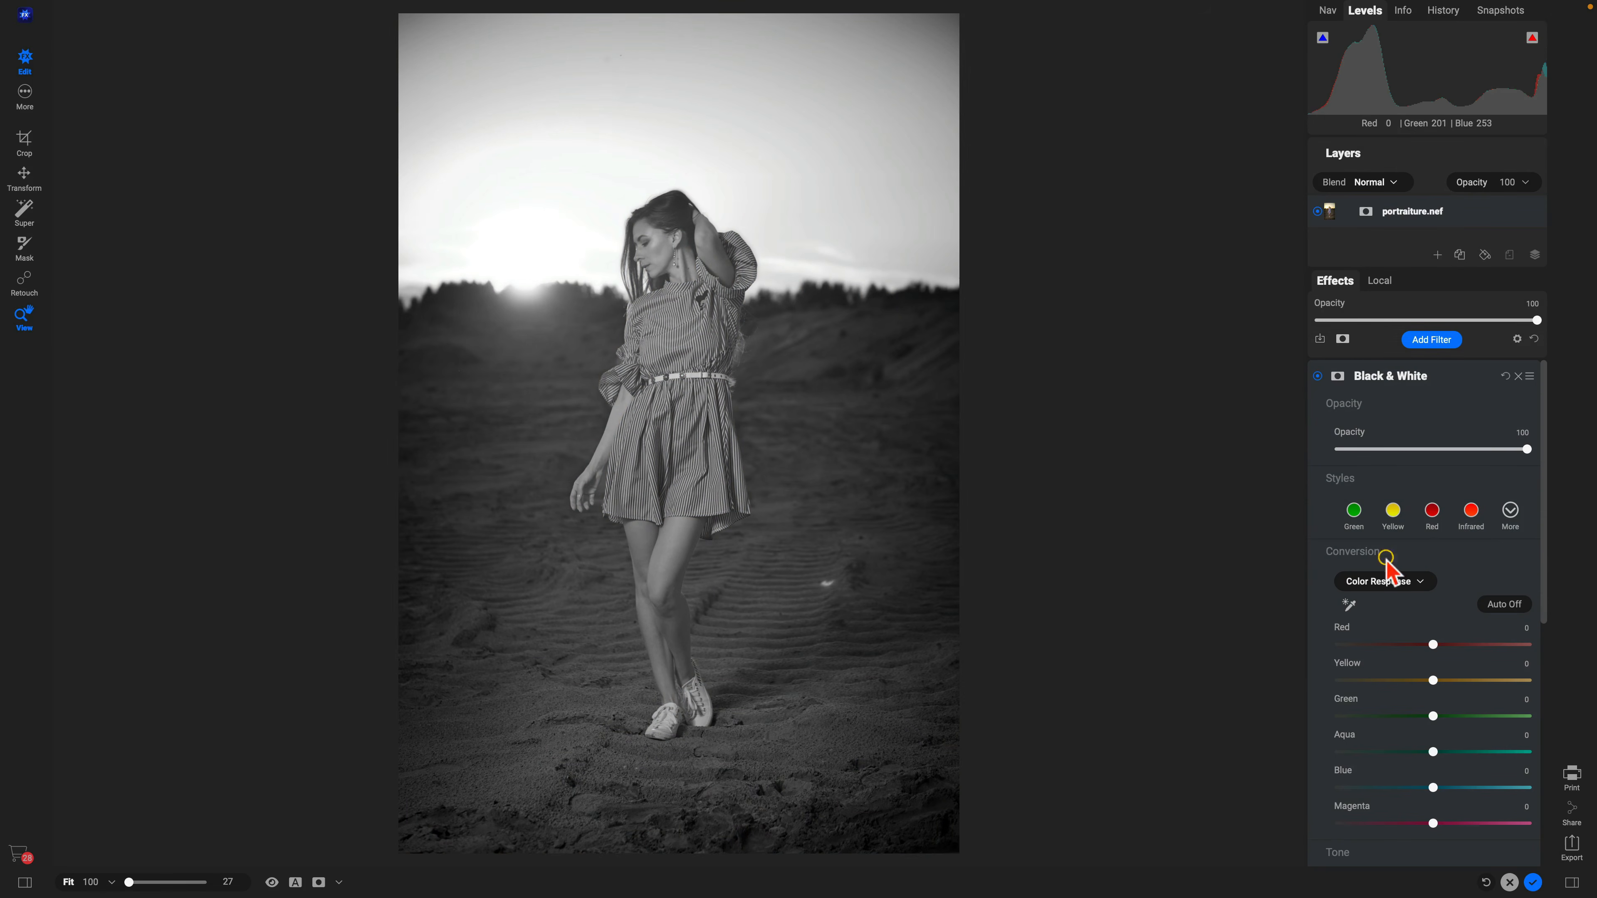
click(1510, 511)
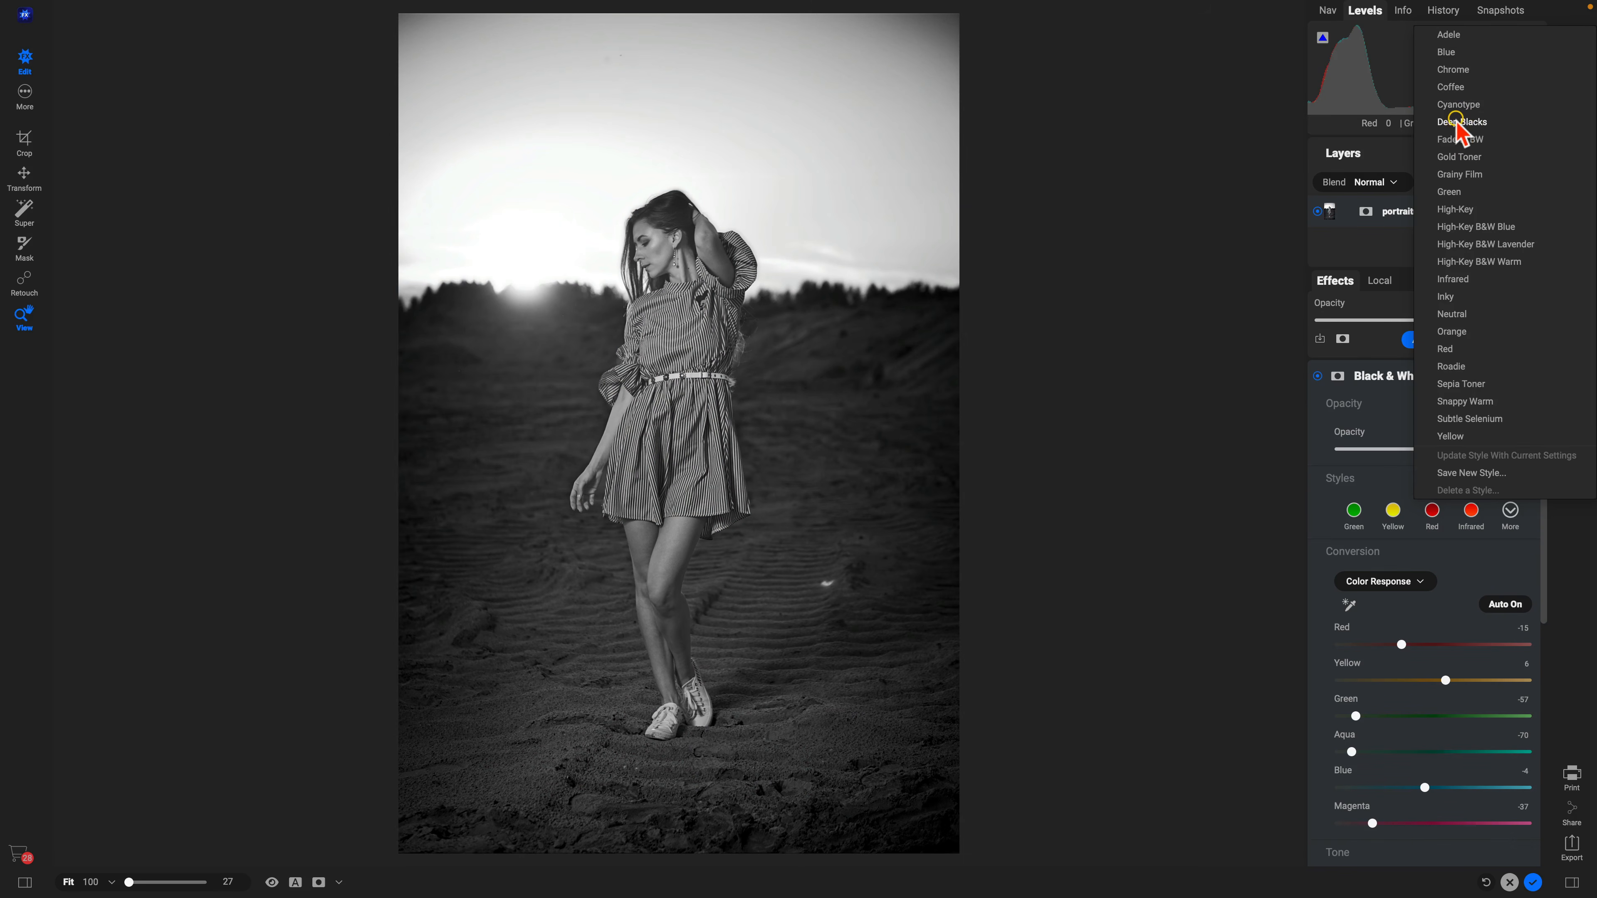
click(1465, 122)
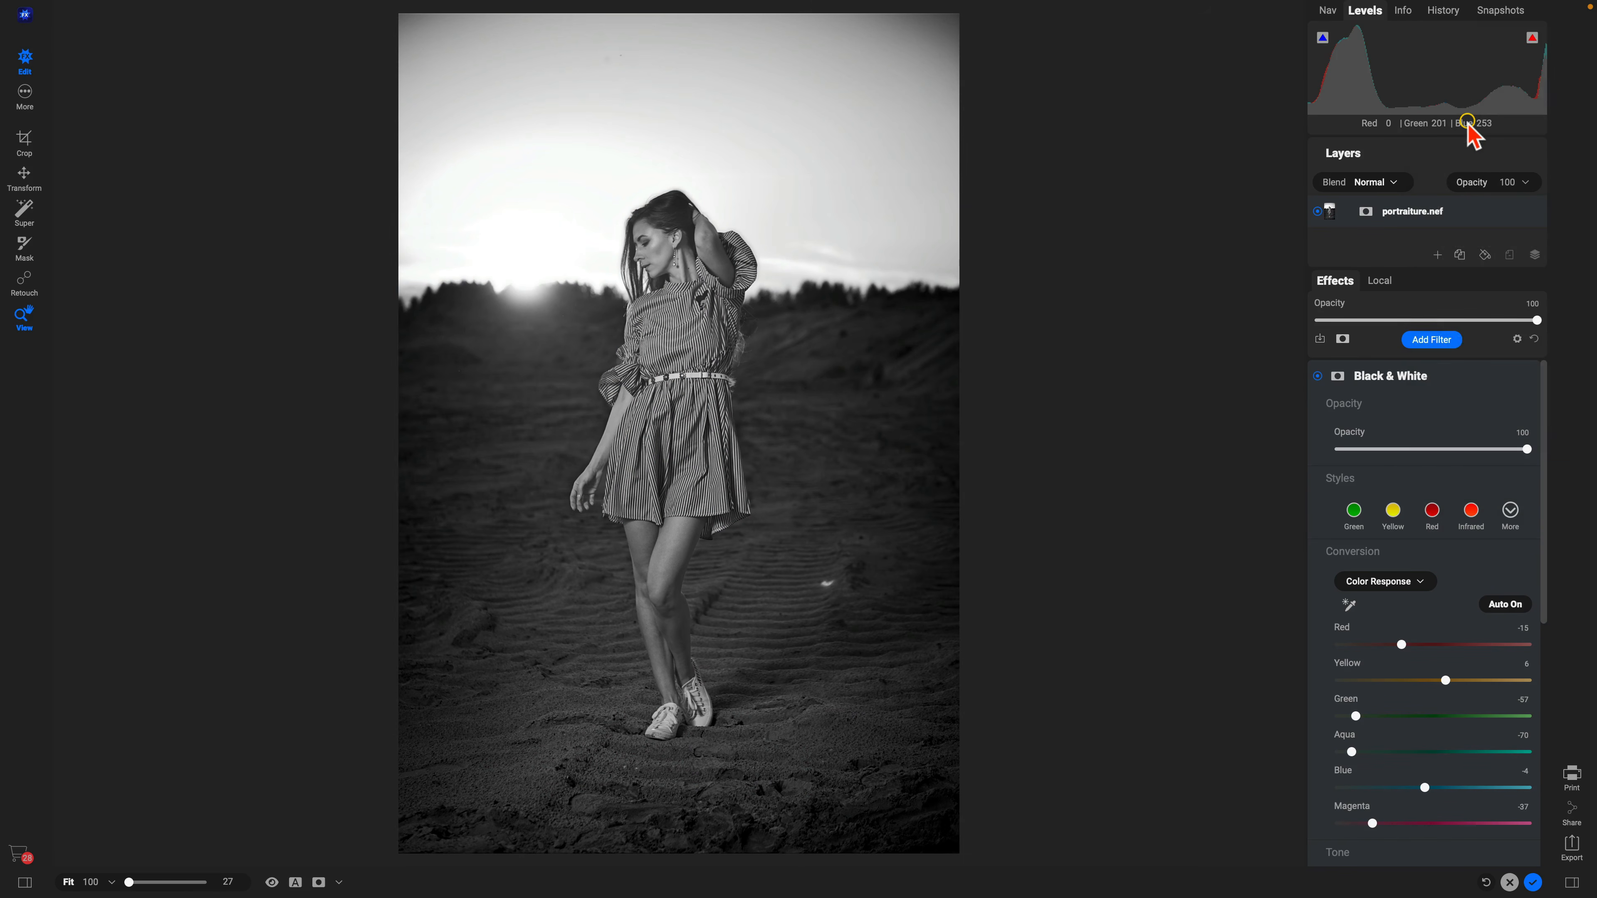
Compare the portrait with the Black & White filter off and on, and compare the full edit with the original
click(1318, 376)
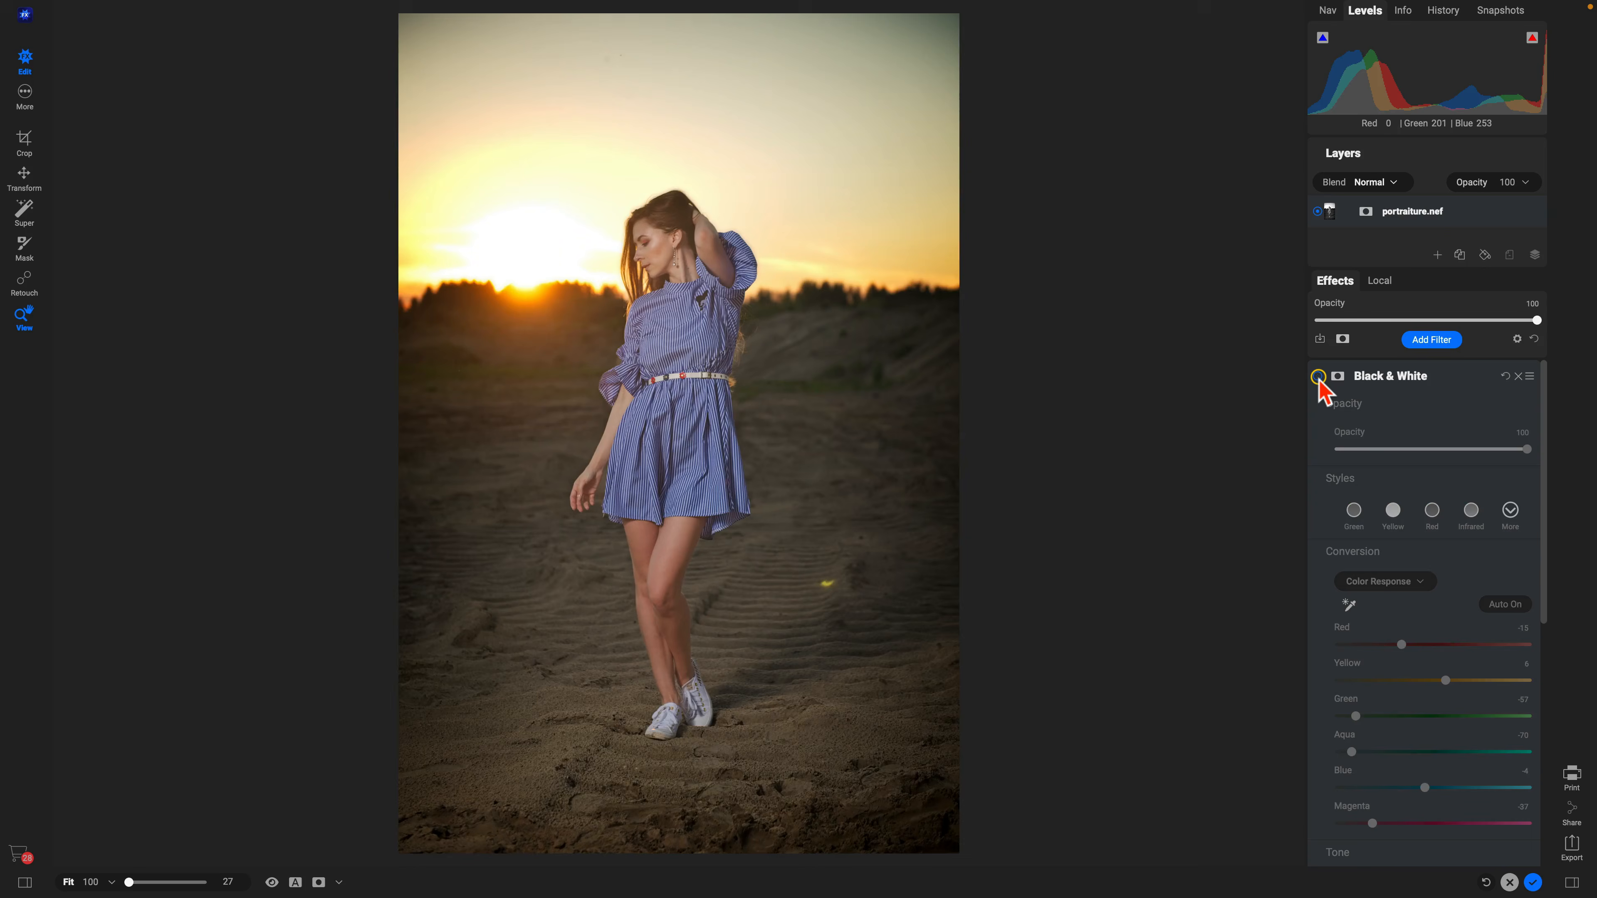
click(1318, 376)
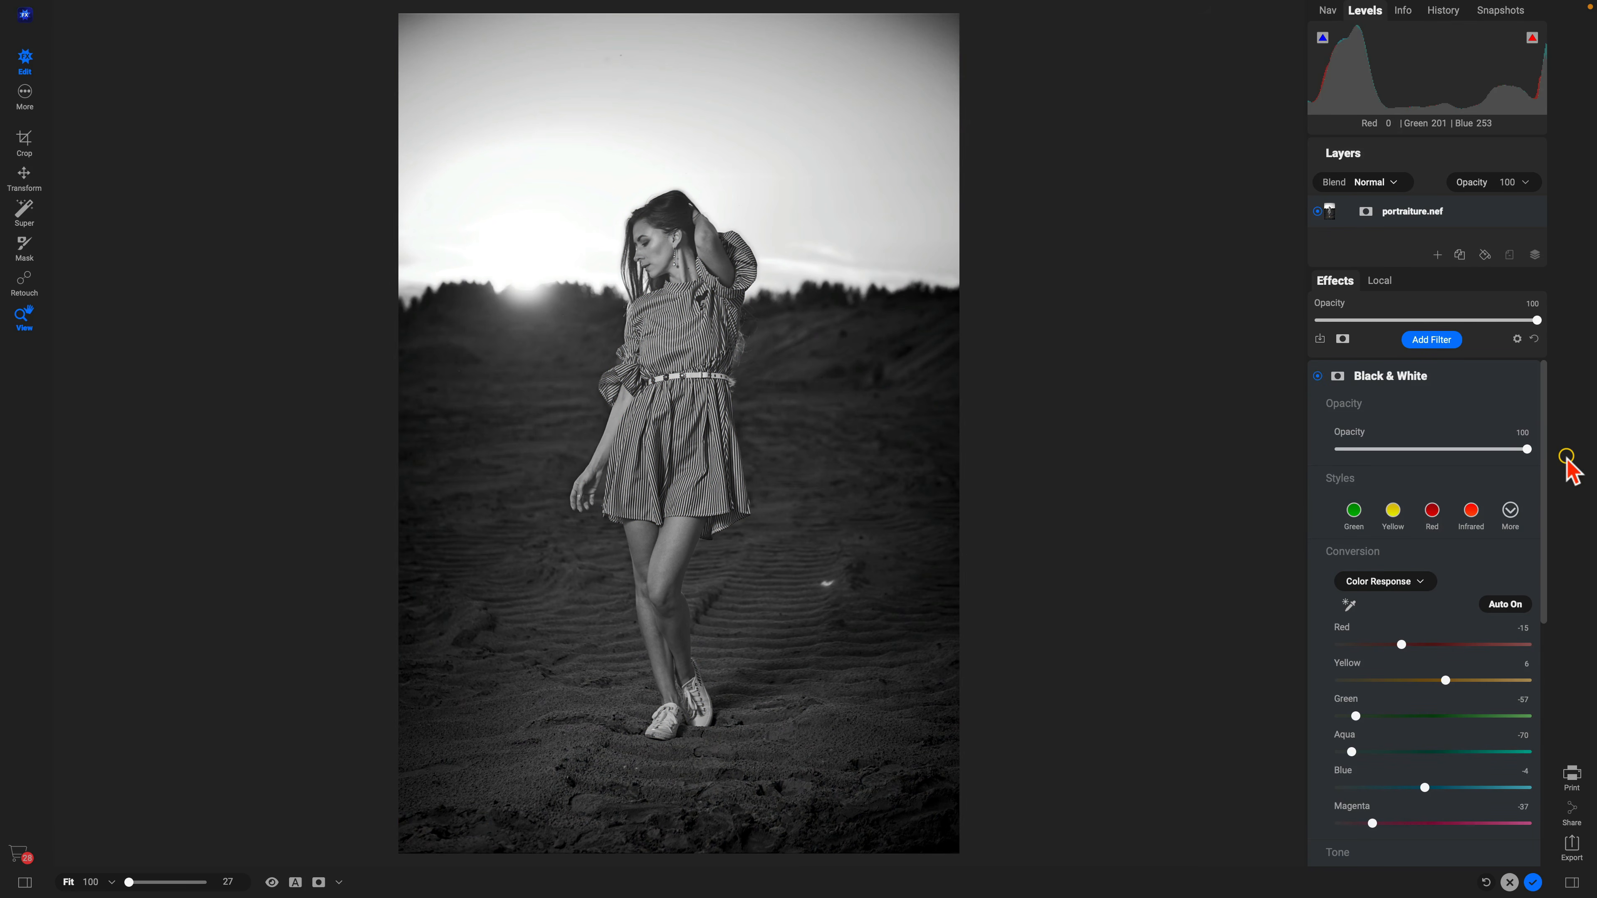
key(p)
key(p)
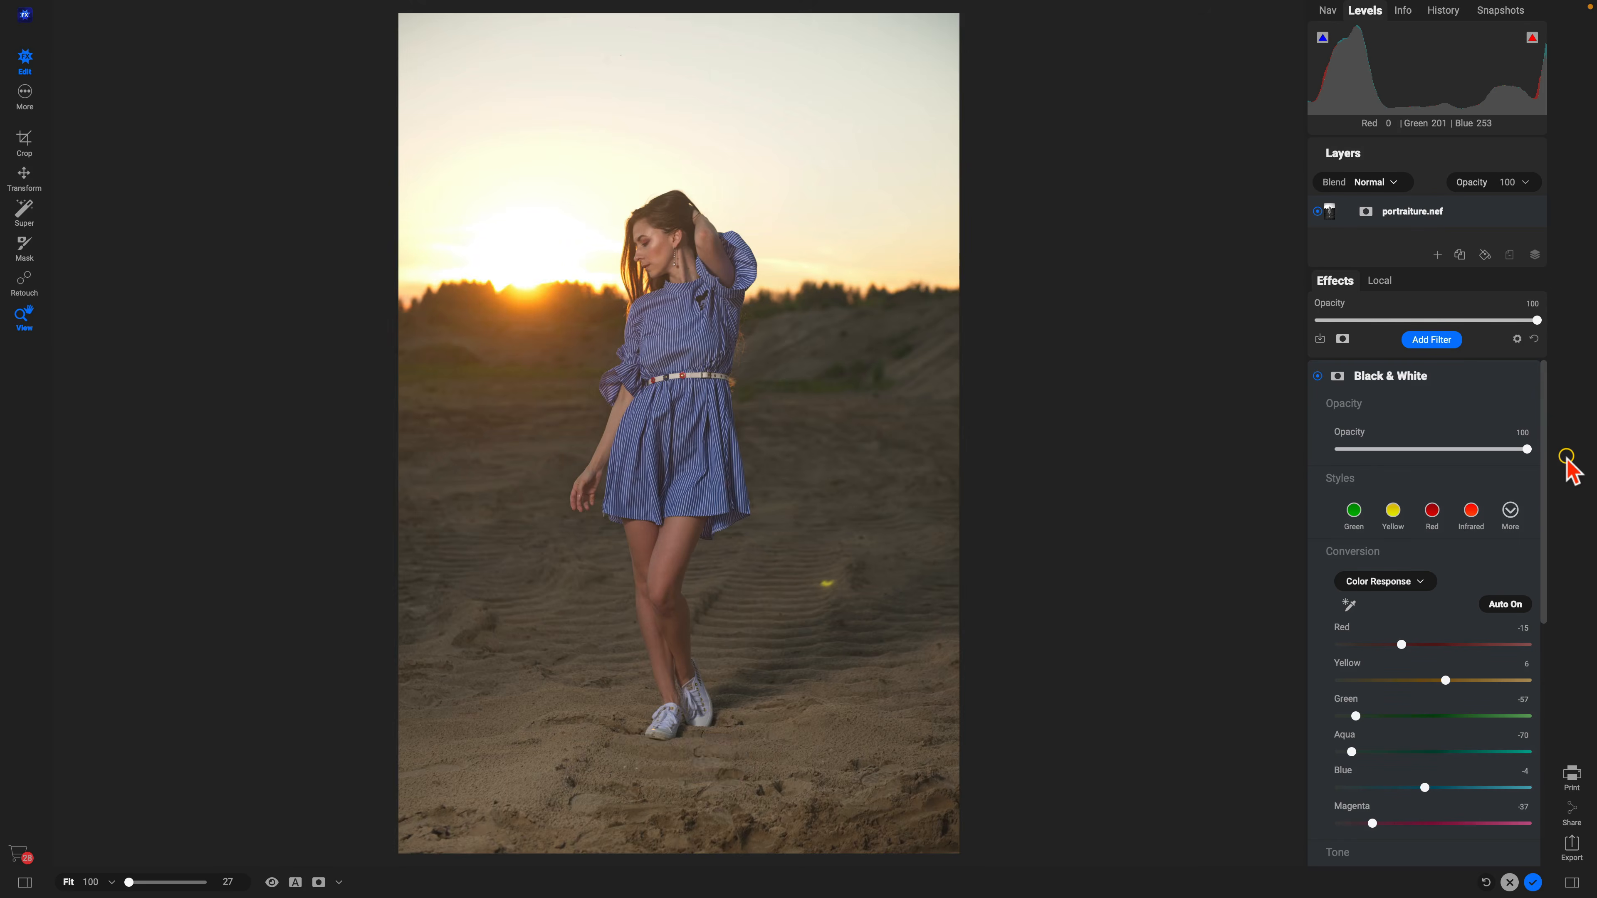